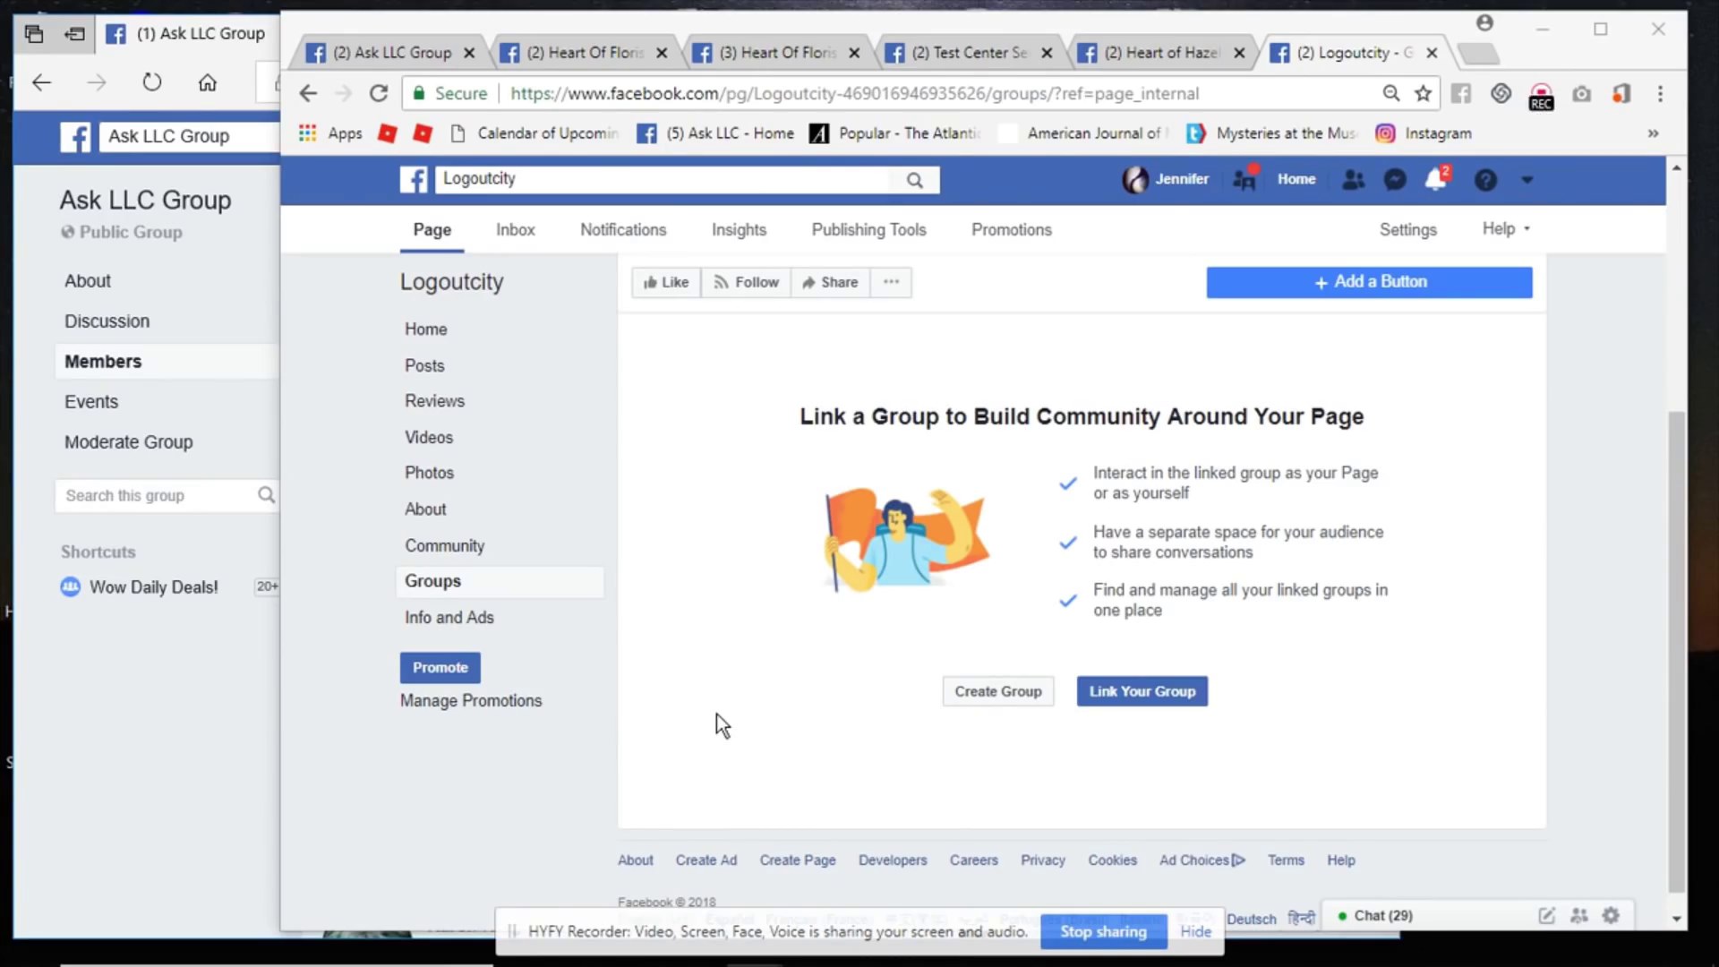
# Check the Ask LLC Group members, then start a new group from Logoutcity's Groups section.
pyautogui.click(133, 728)
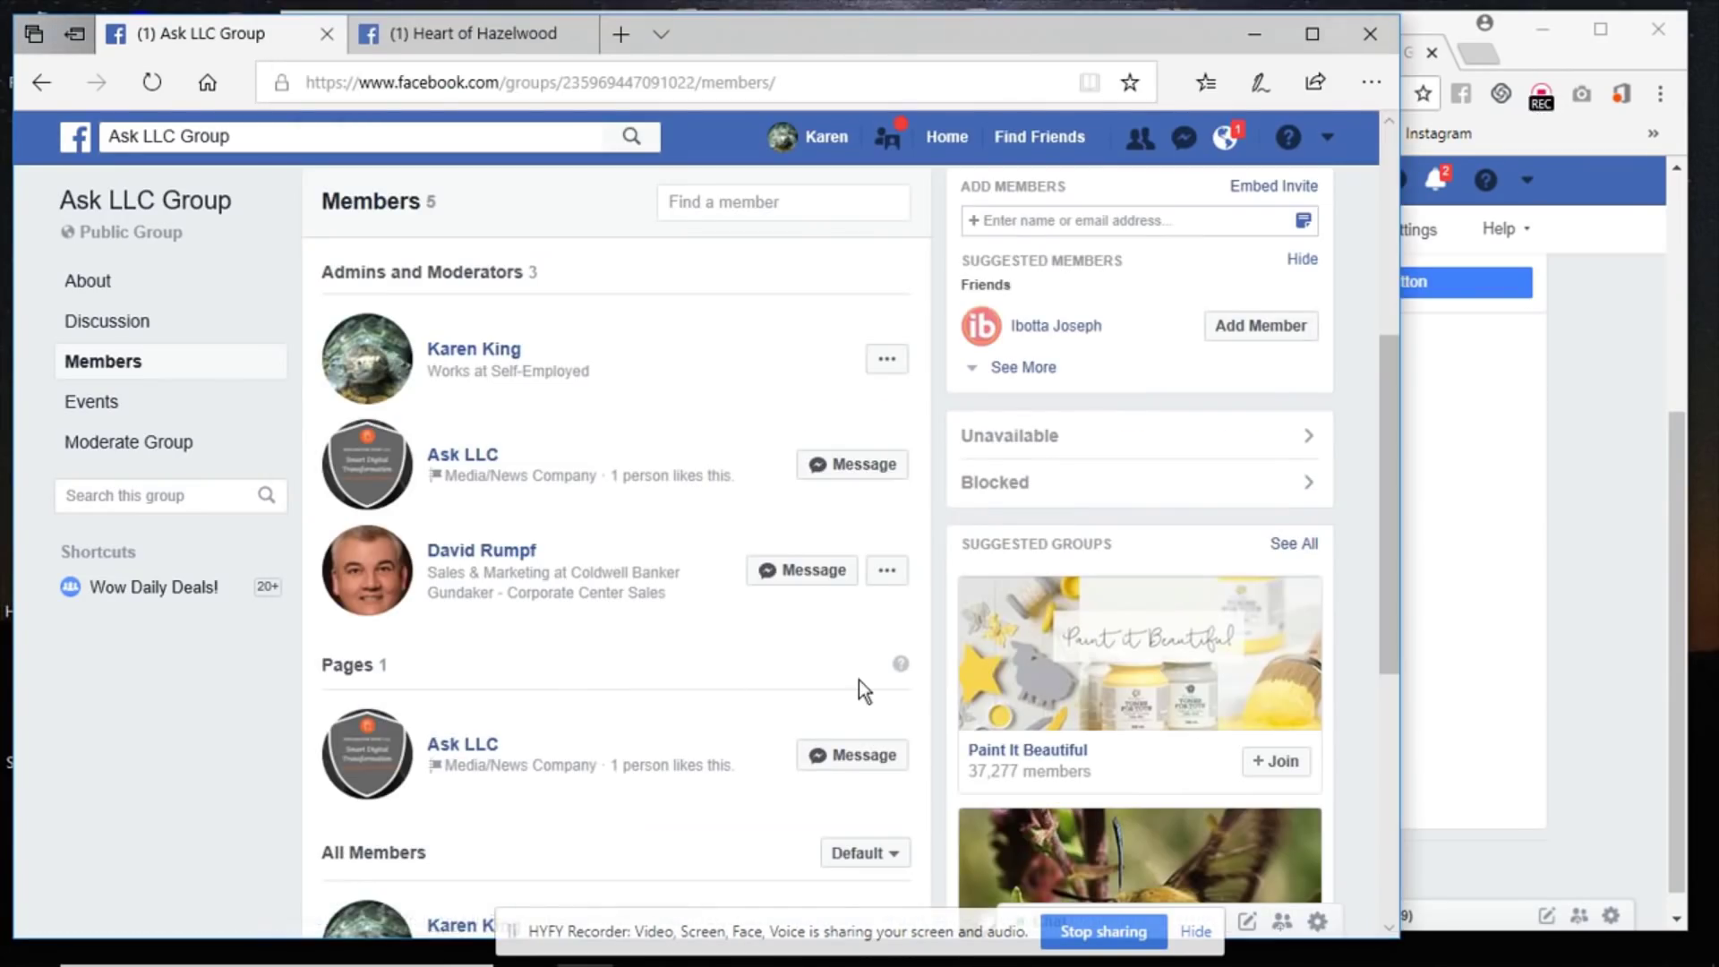
pyautogui.click(1613, 769)
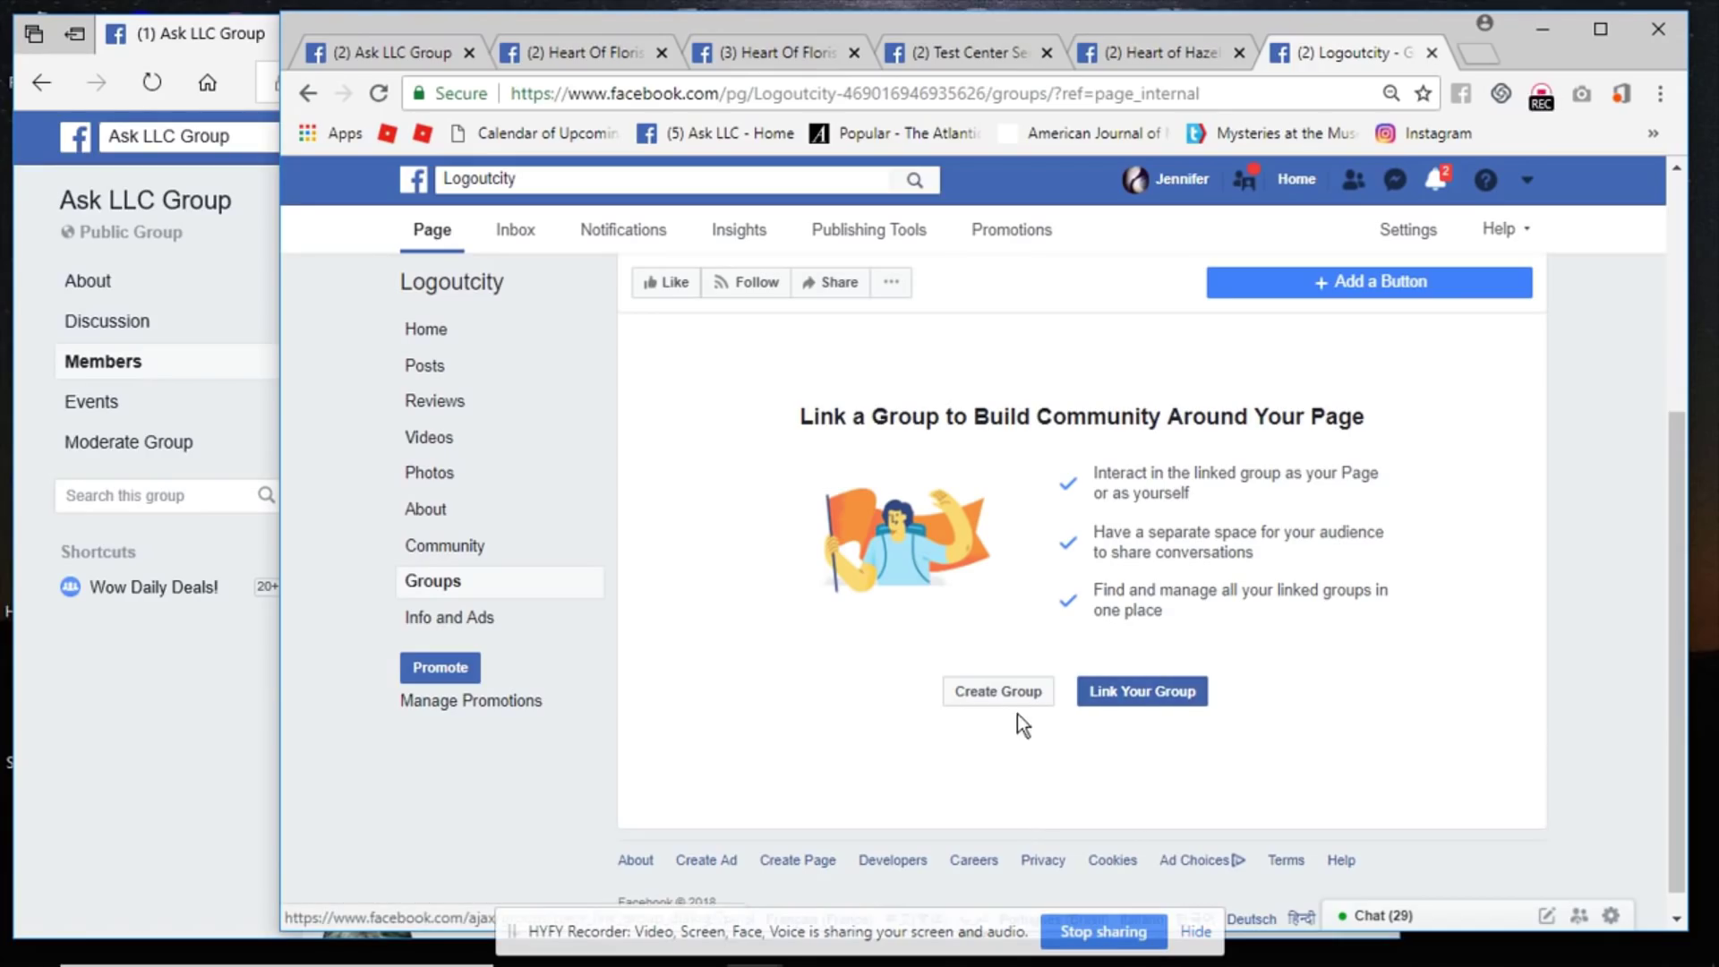
pyautogui.click(1003, 691)
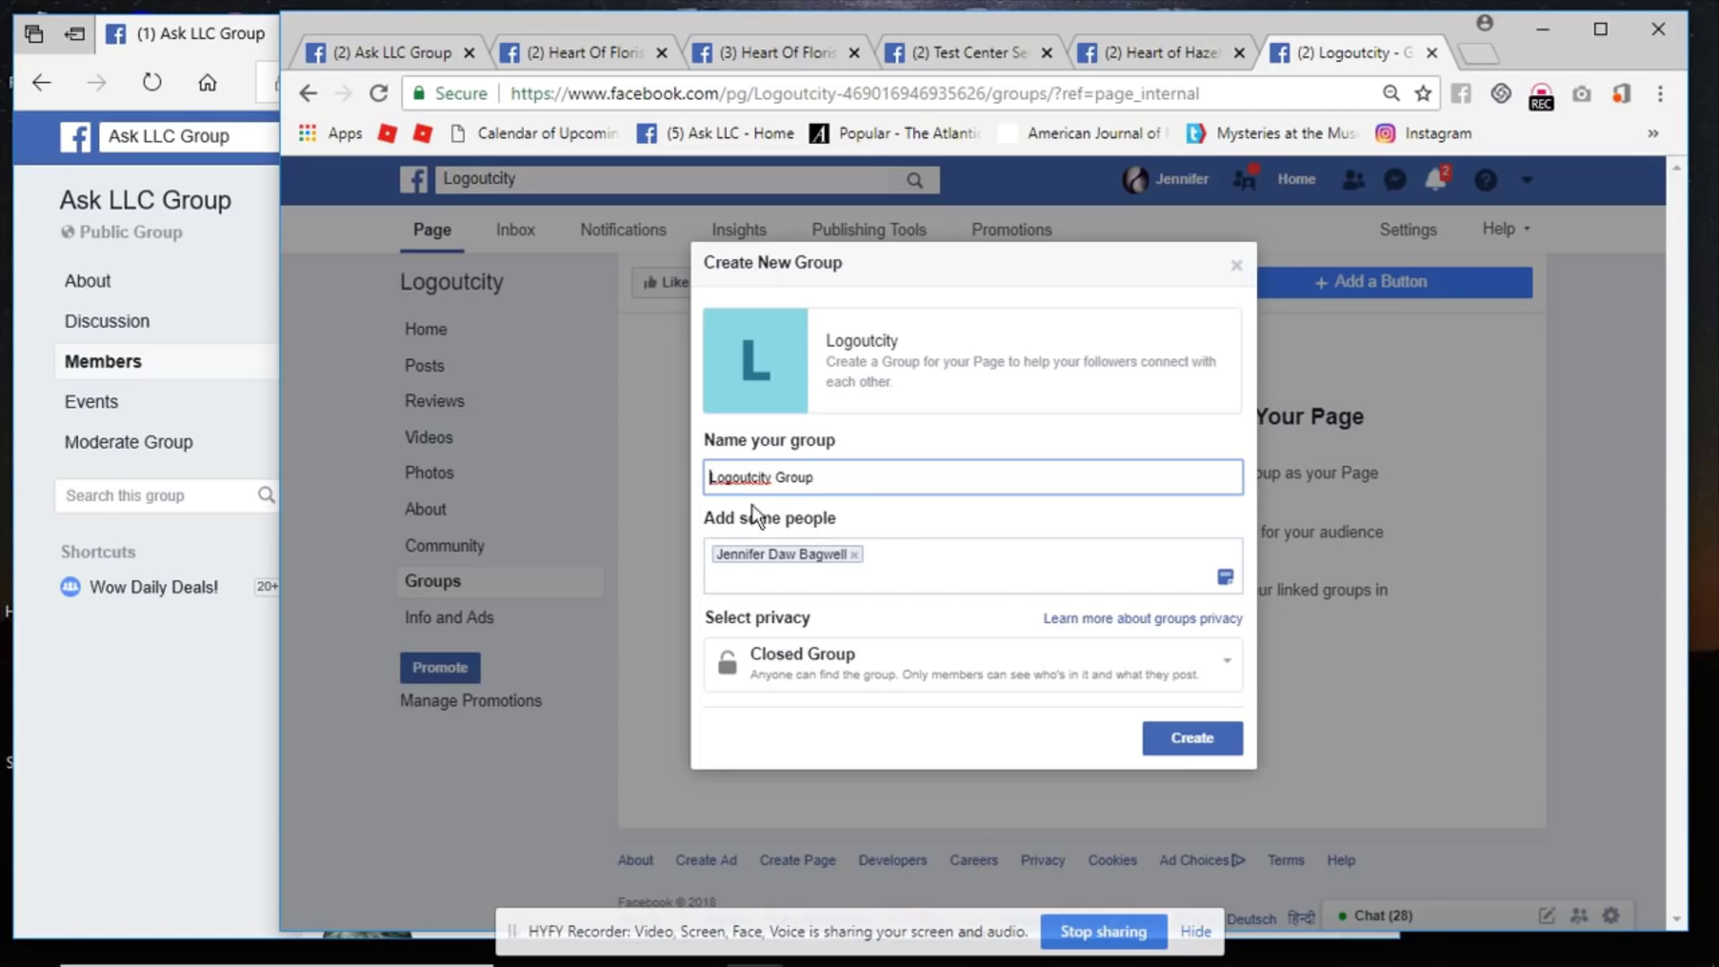
# Remove the suggested person, set privacy to Public, and create Logoutcity Group.
pyautogui.click(854, 555)
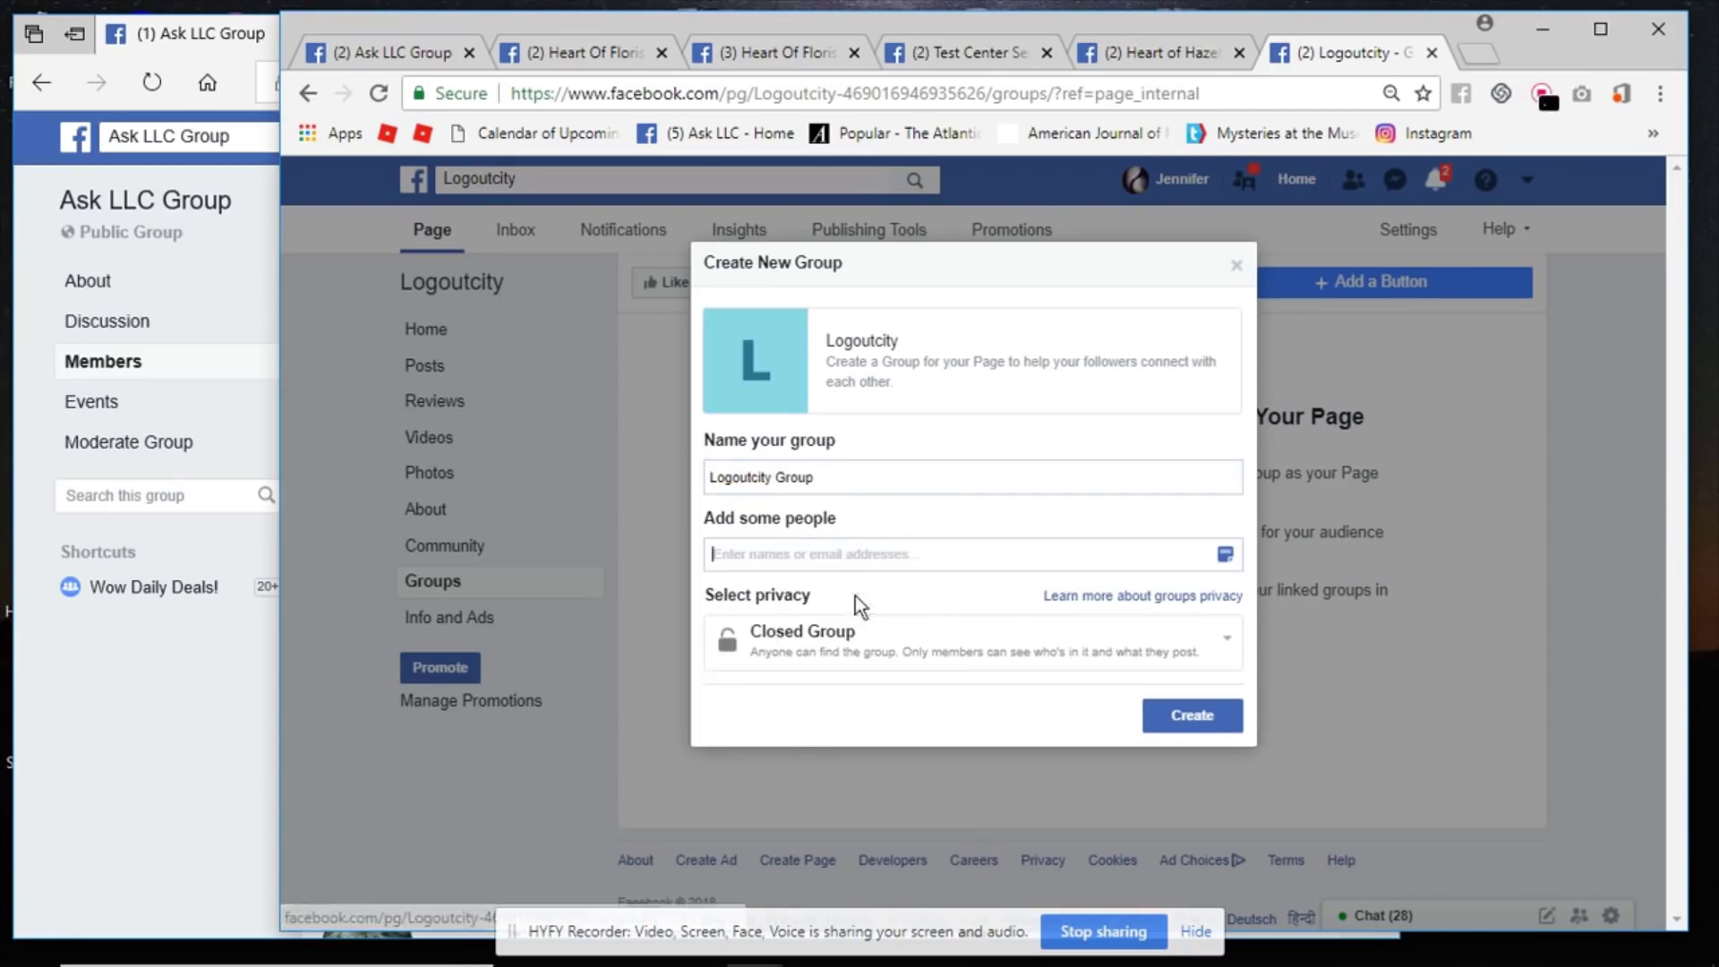
pyautogui.click(1227, 642)
pyautogui.click(1014, 702)
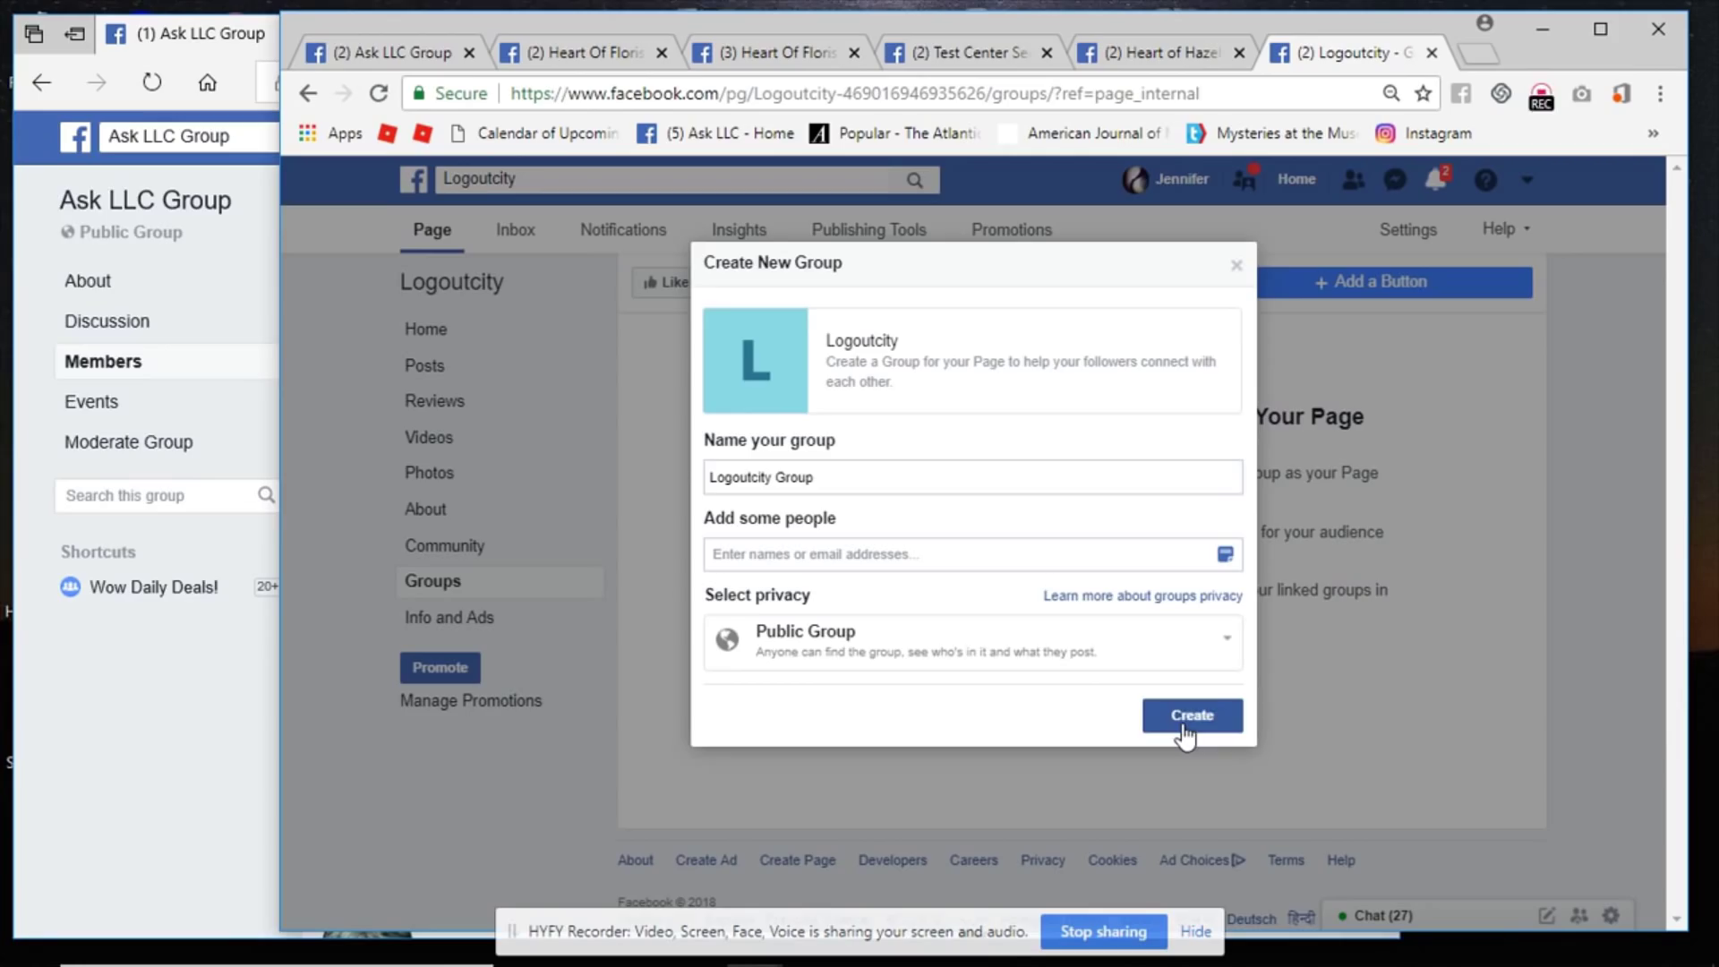
pyautogui.click(1184, 720)
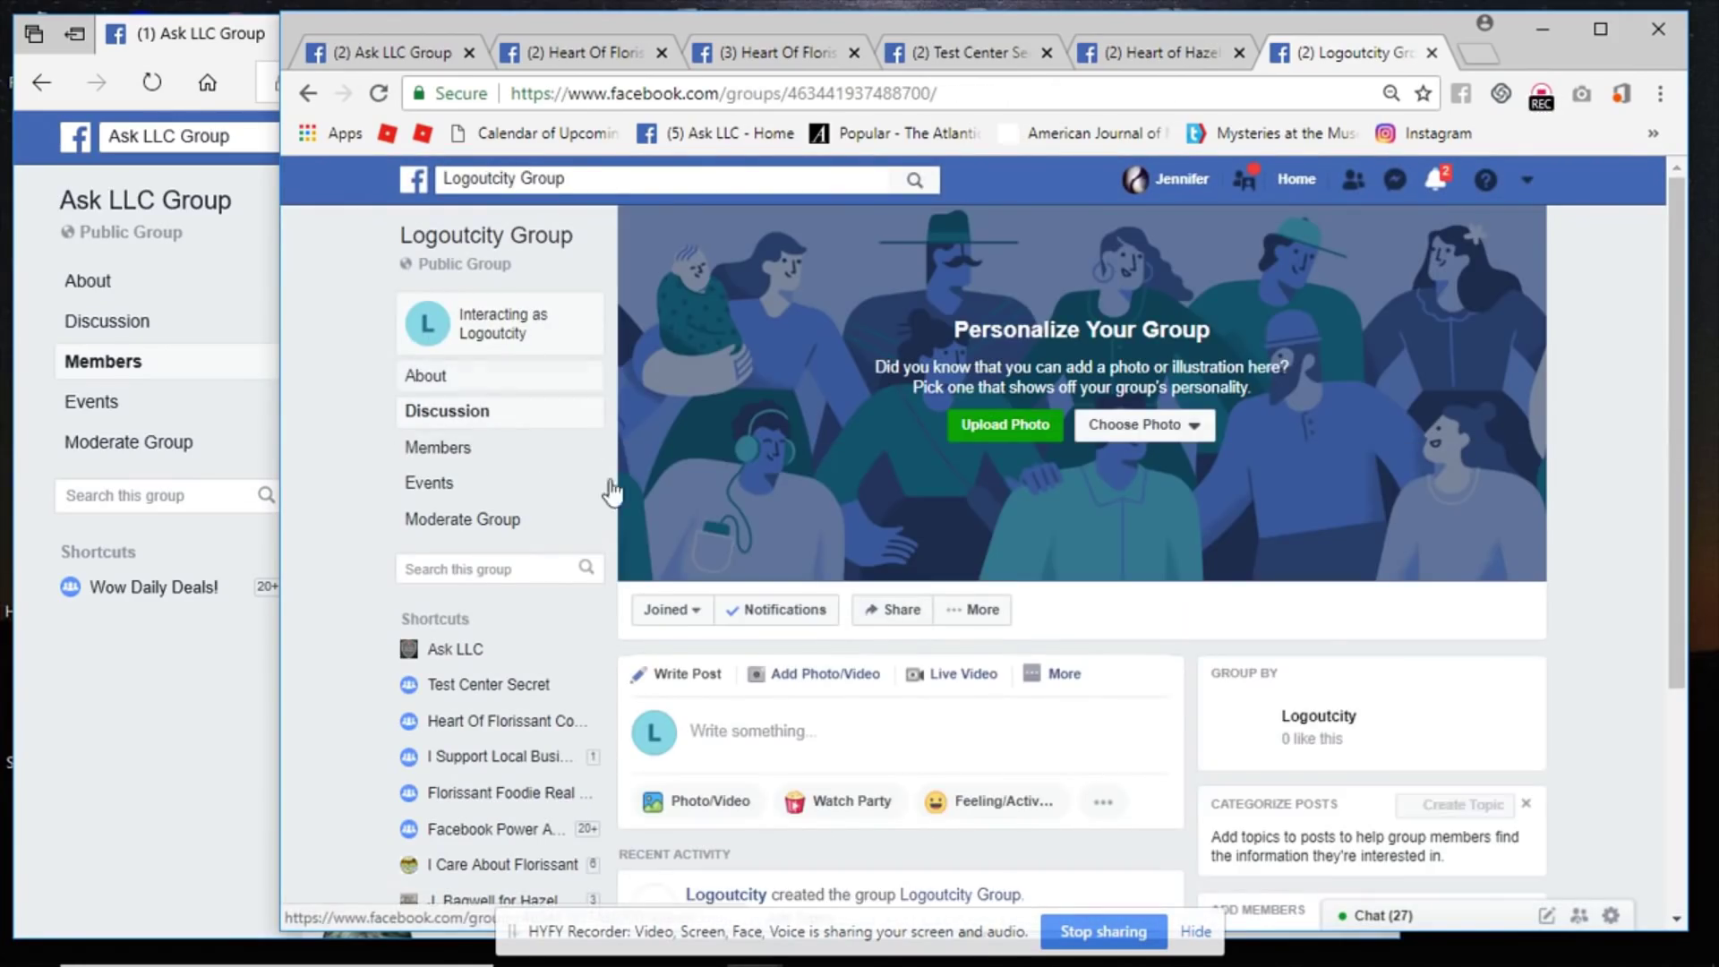
# Open the new group's Members list to confirm the Logoutcity page is the only member.
pyautogui.click(465, 460)
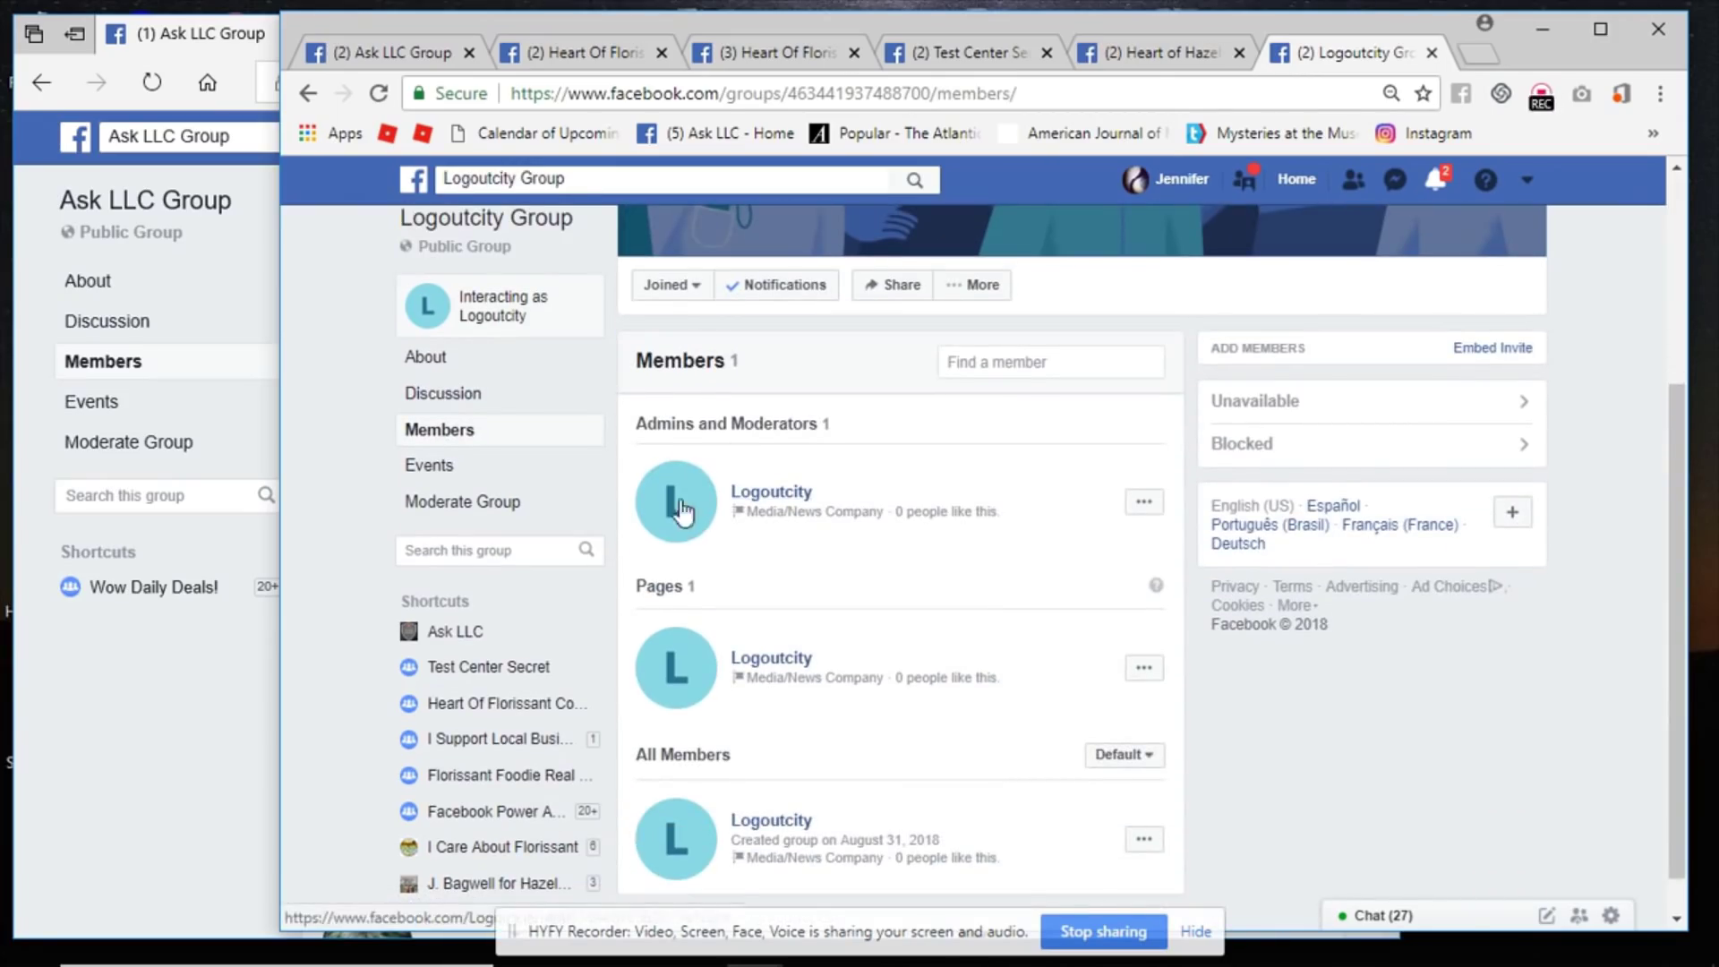
pyautogui.scroll(3, 796, 504)
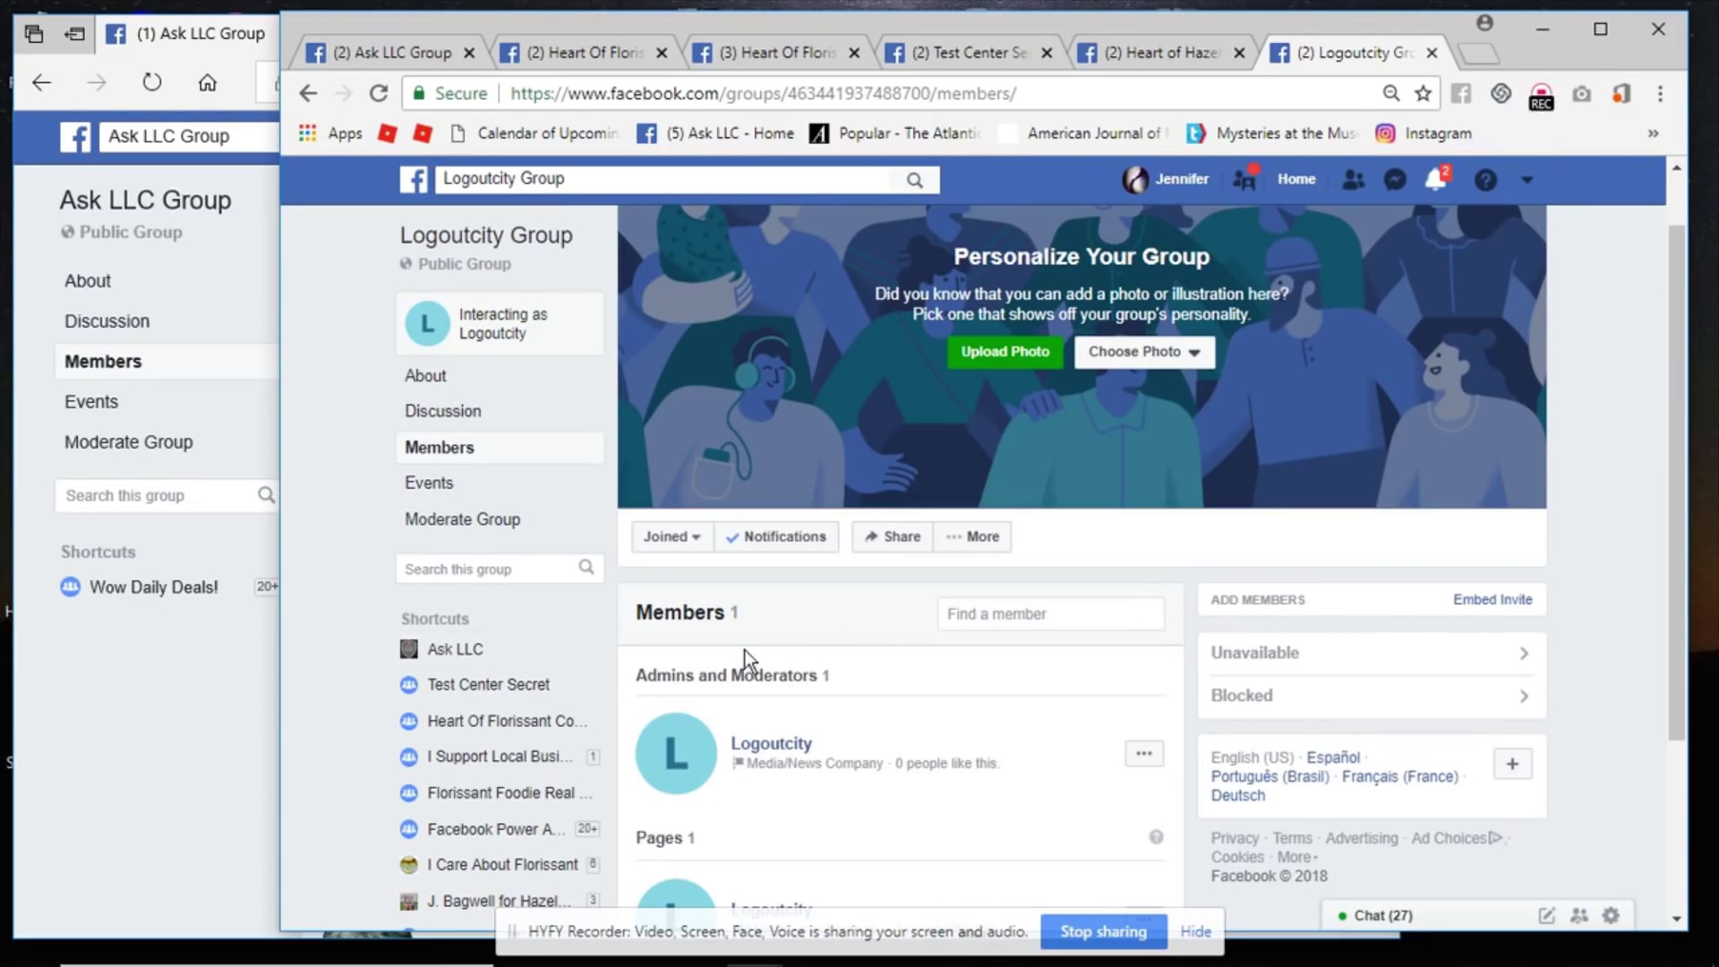
# In the personal account's window, search Facebook for 'logoutcity'.
pyautogui.click(184, 712)
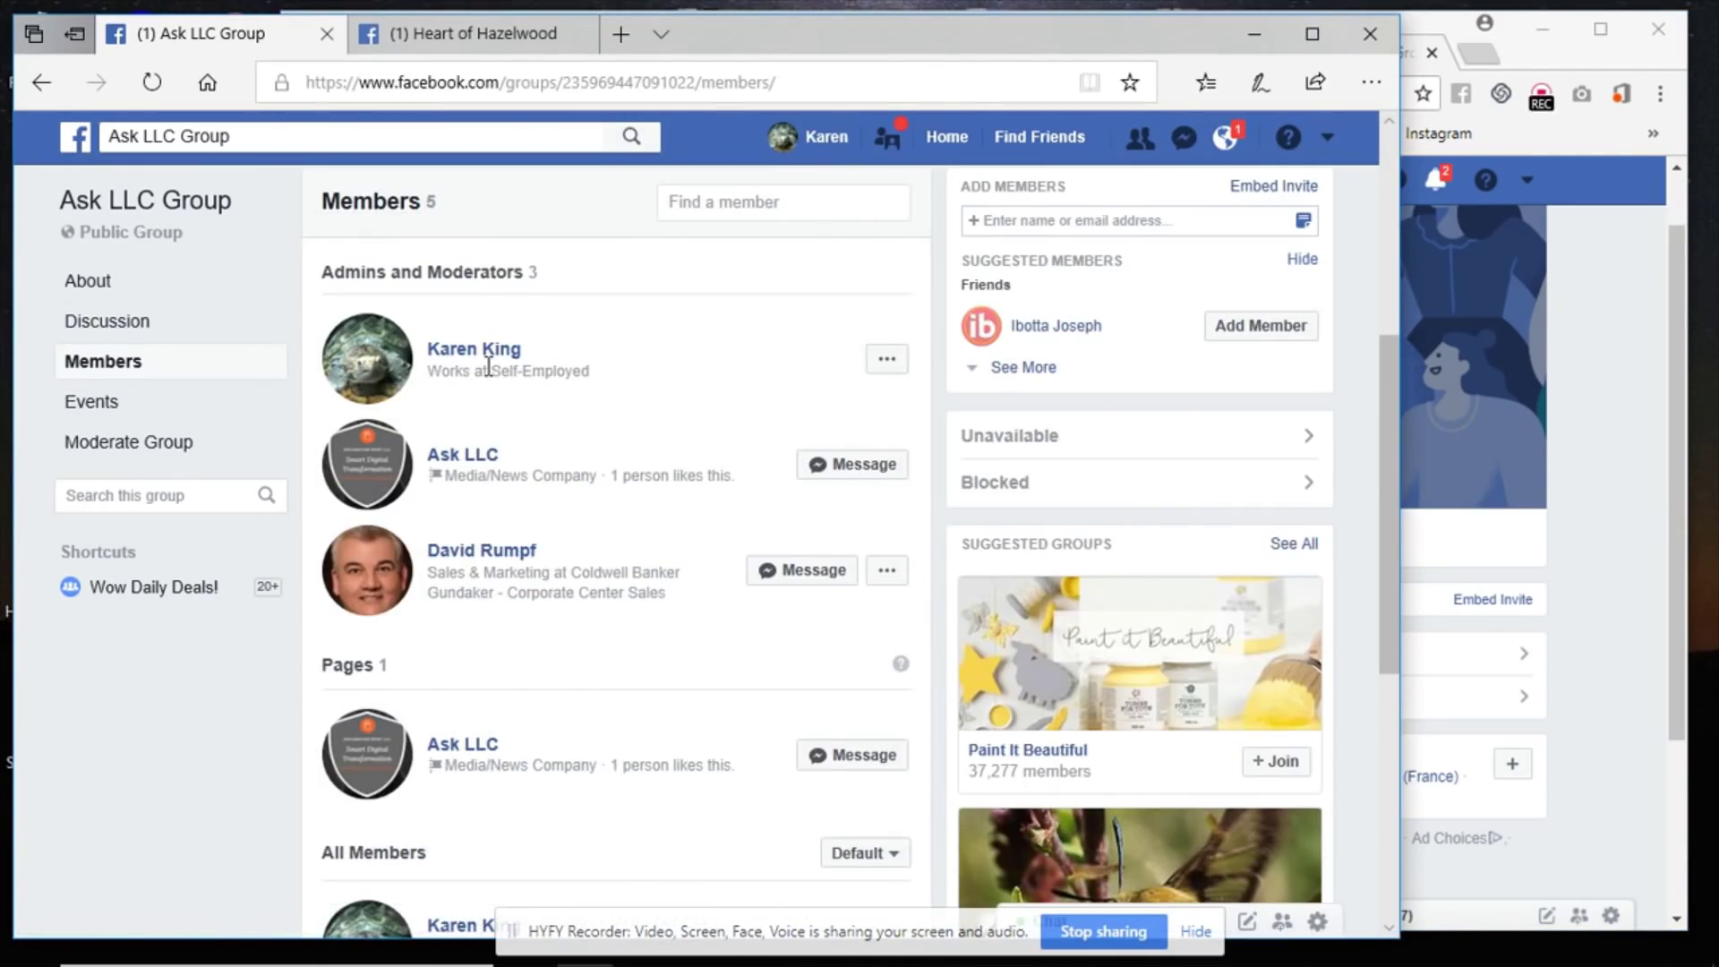
pyautogui.scroll(3, 487, 367)
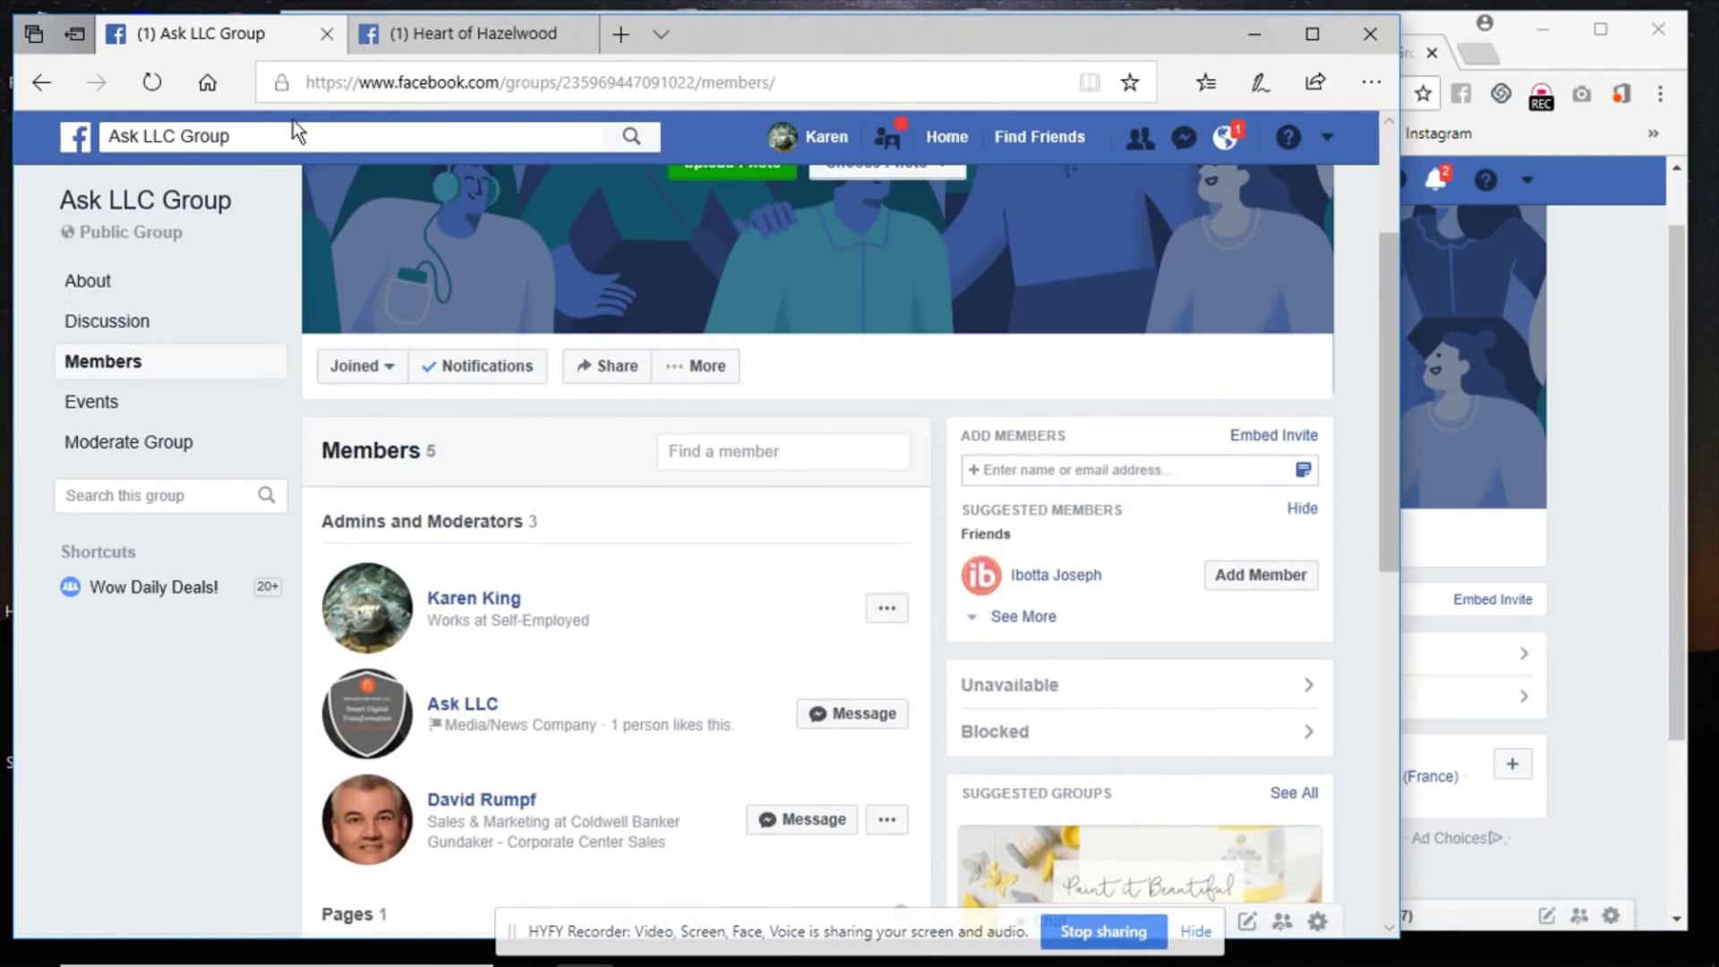
pyautogui.click(303, 144)
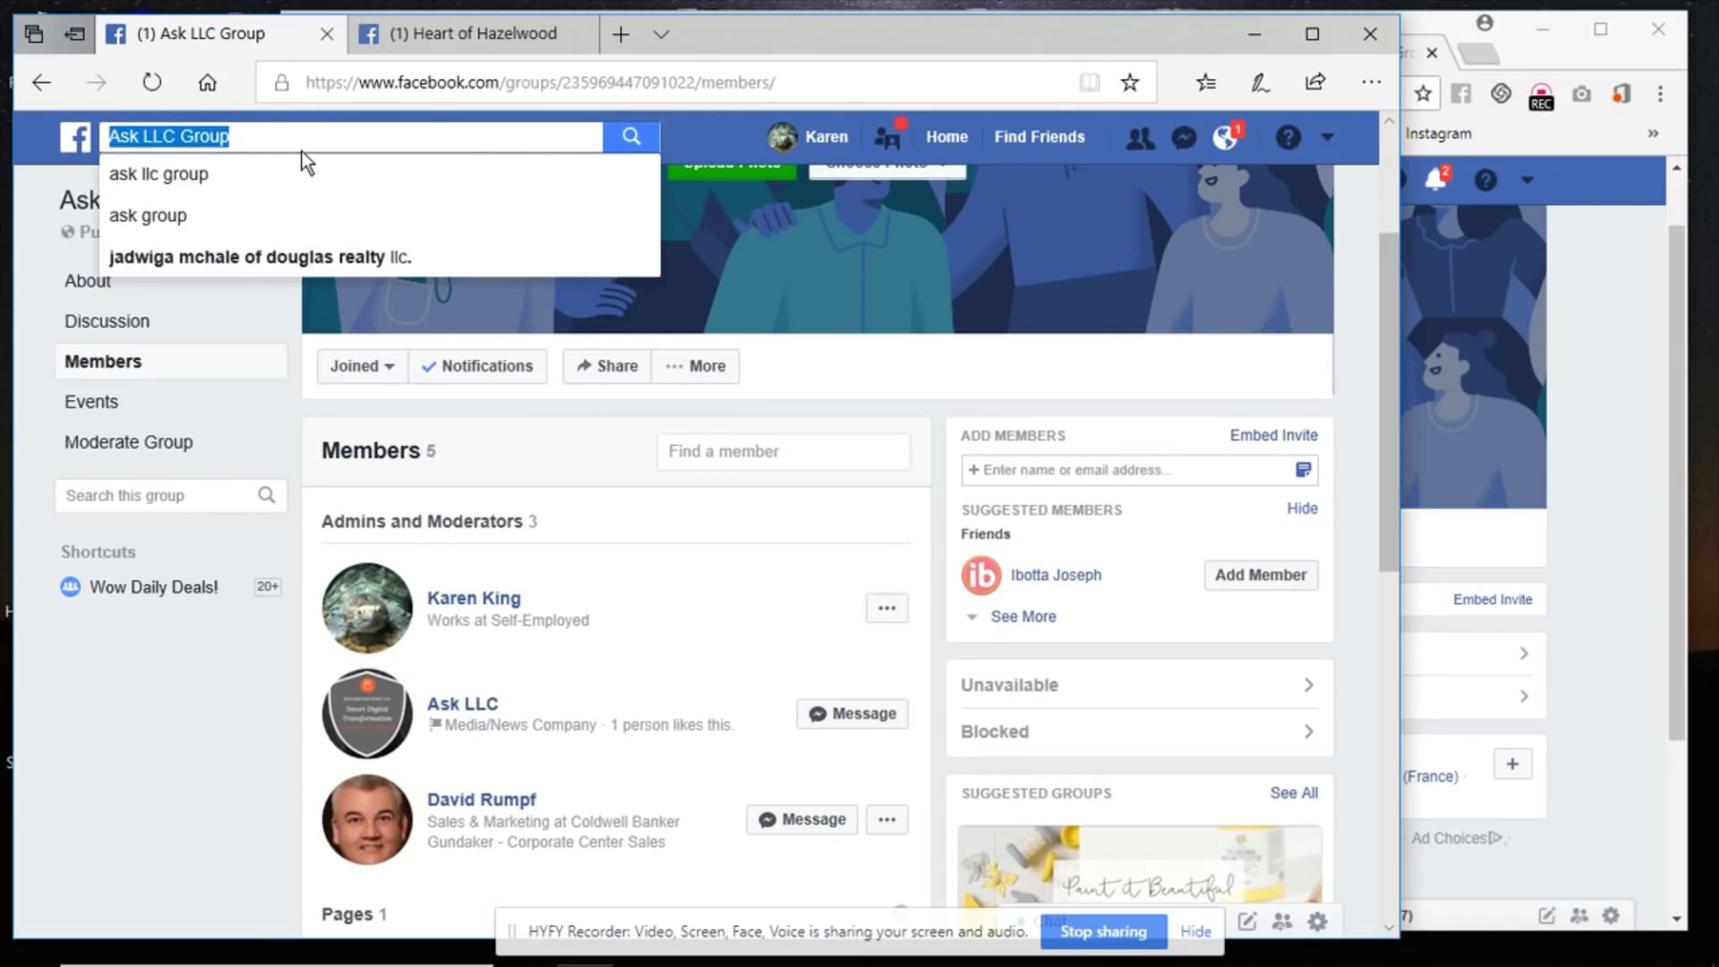
pyautogui.write('l')
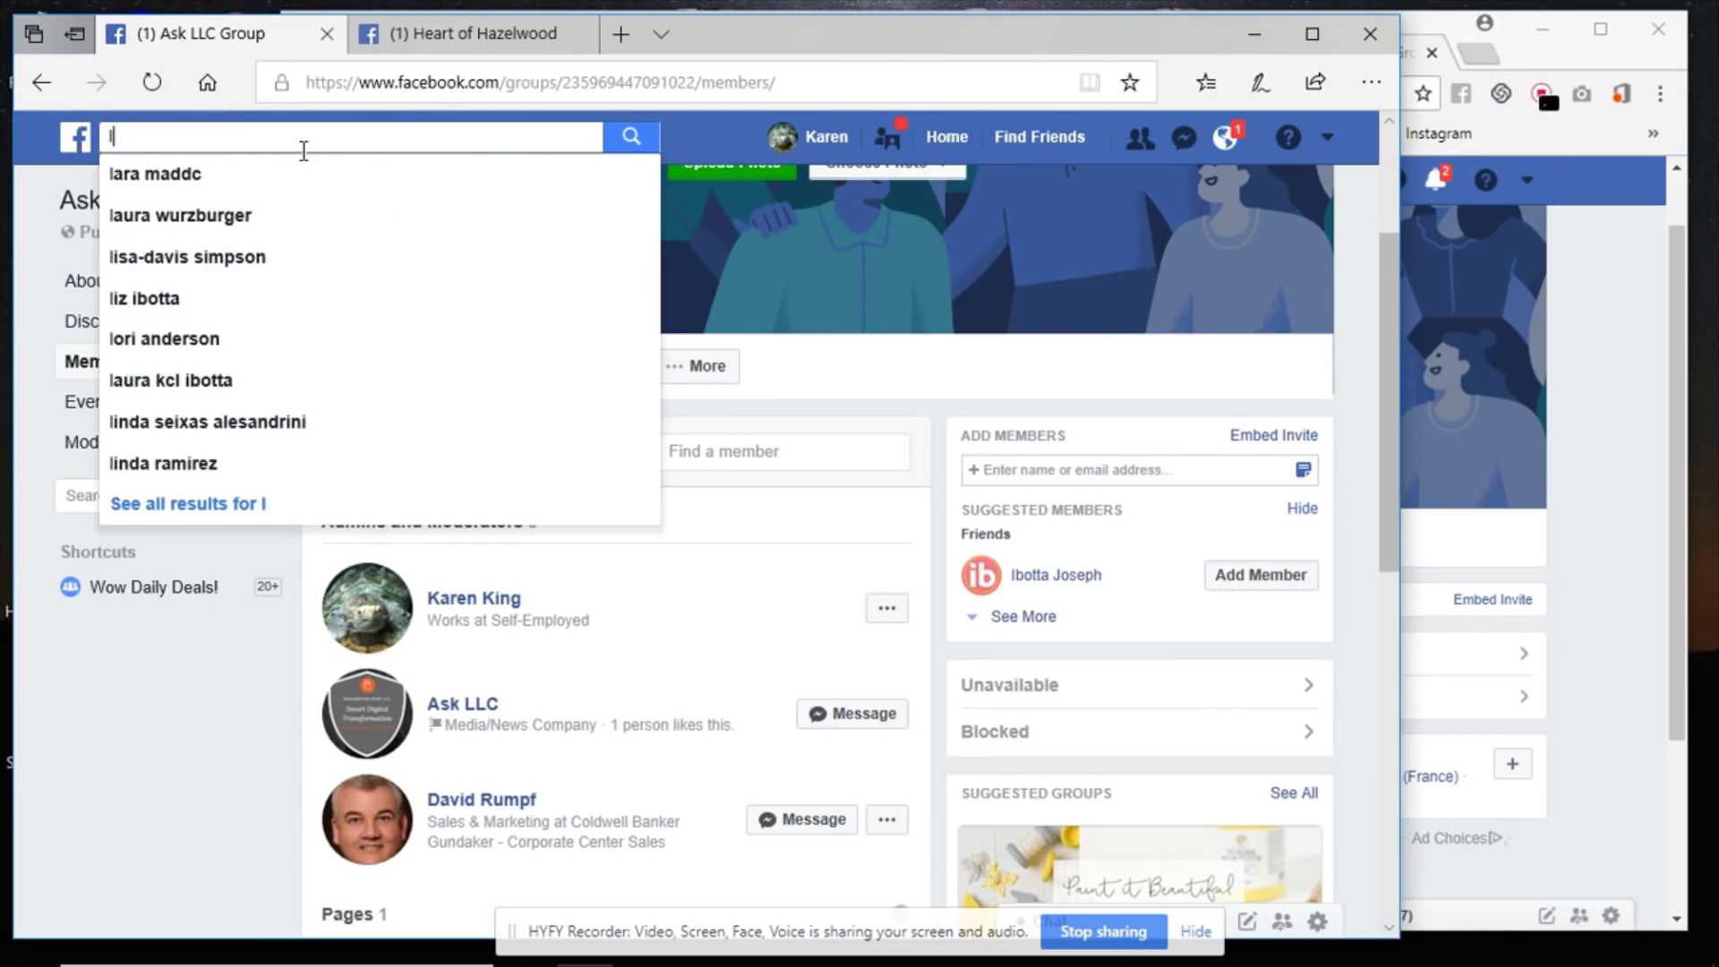
pyautogui.click(1556, 738)
pyautogui.click(168, 149)
pyautogui.write('ogoutcity')
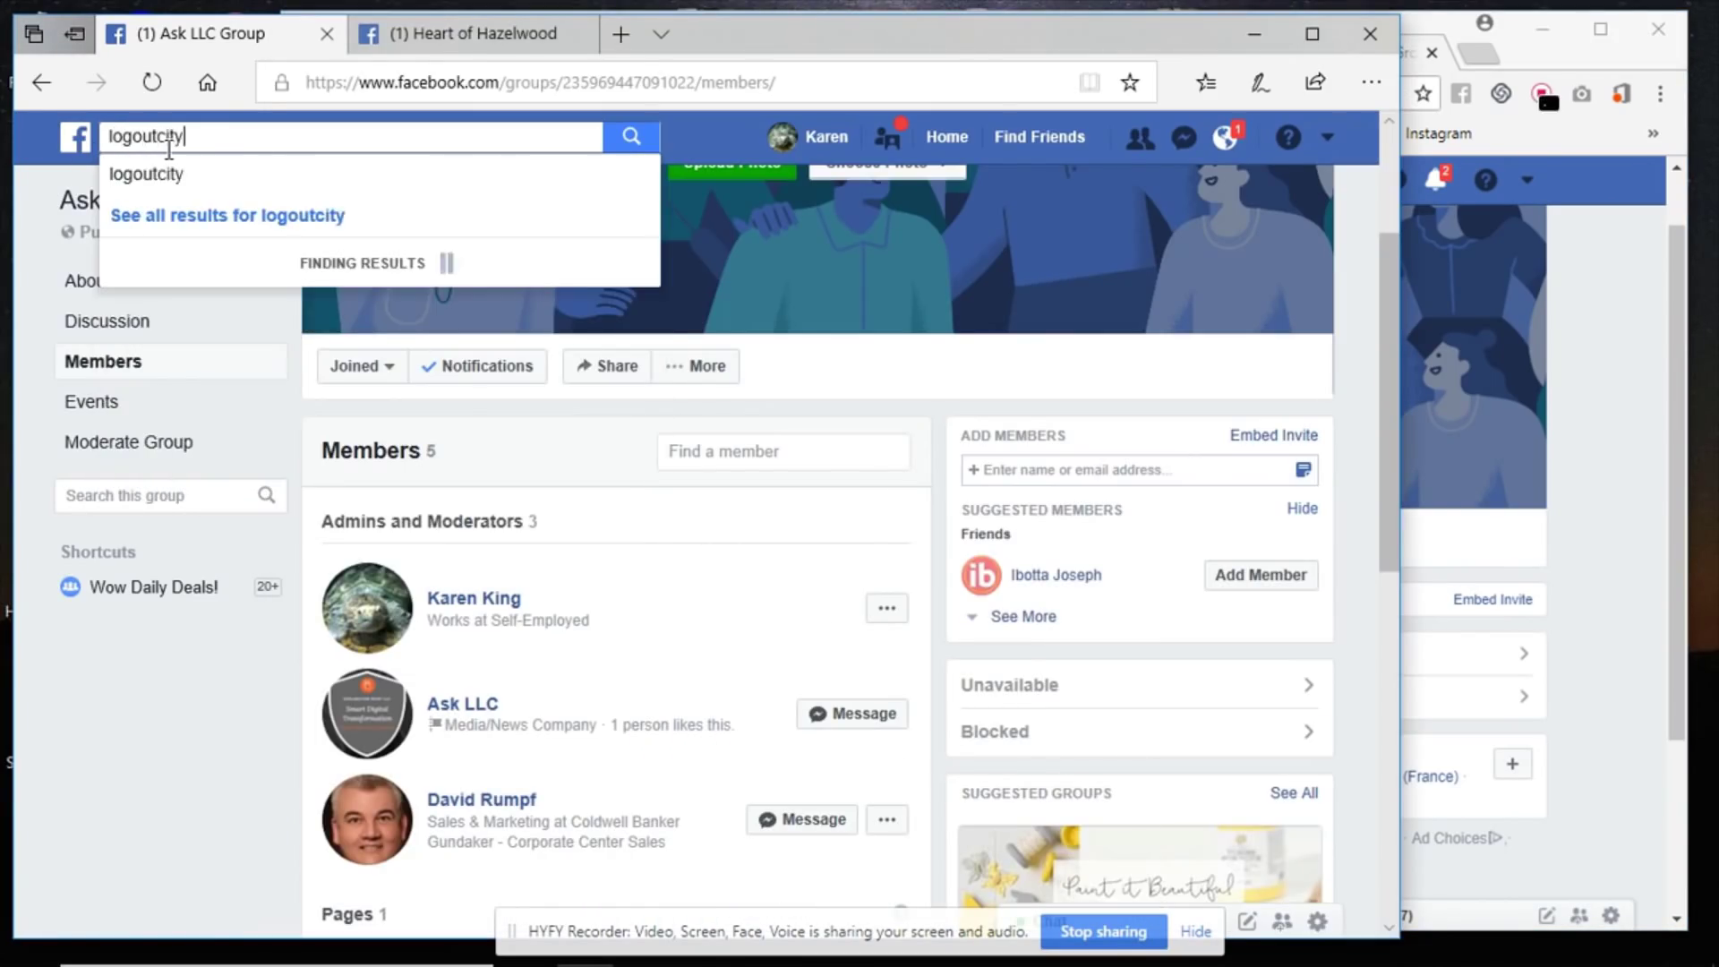
pyautogui.press('Return')
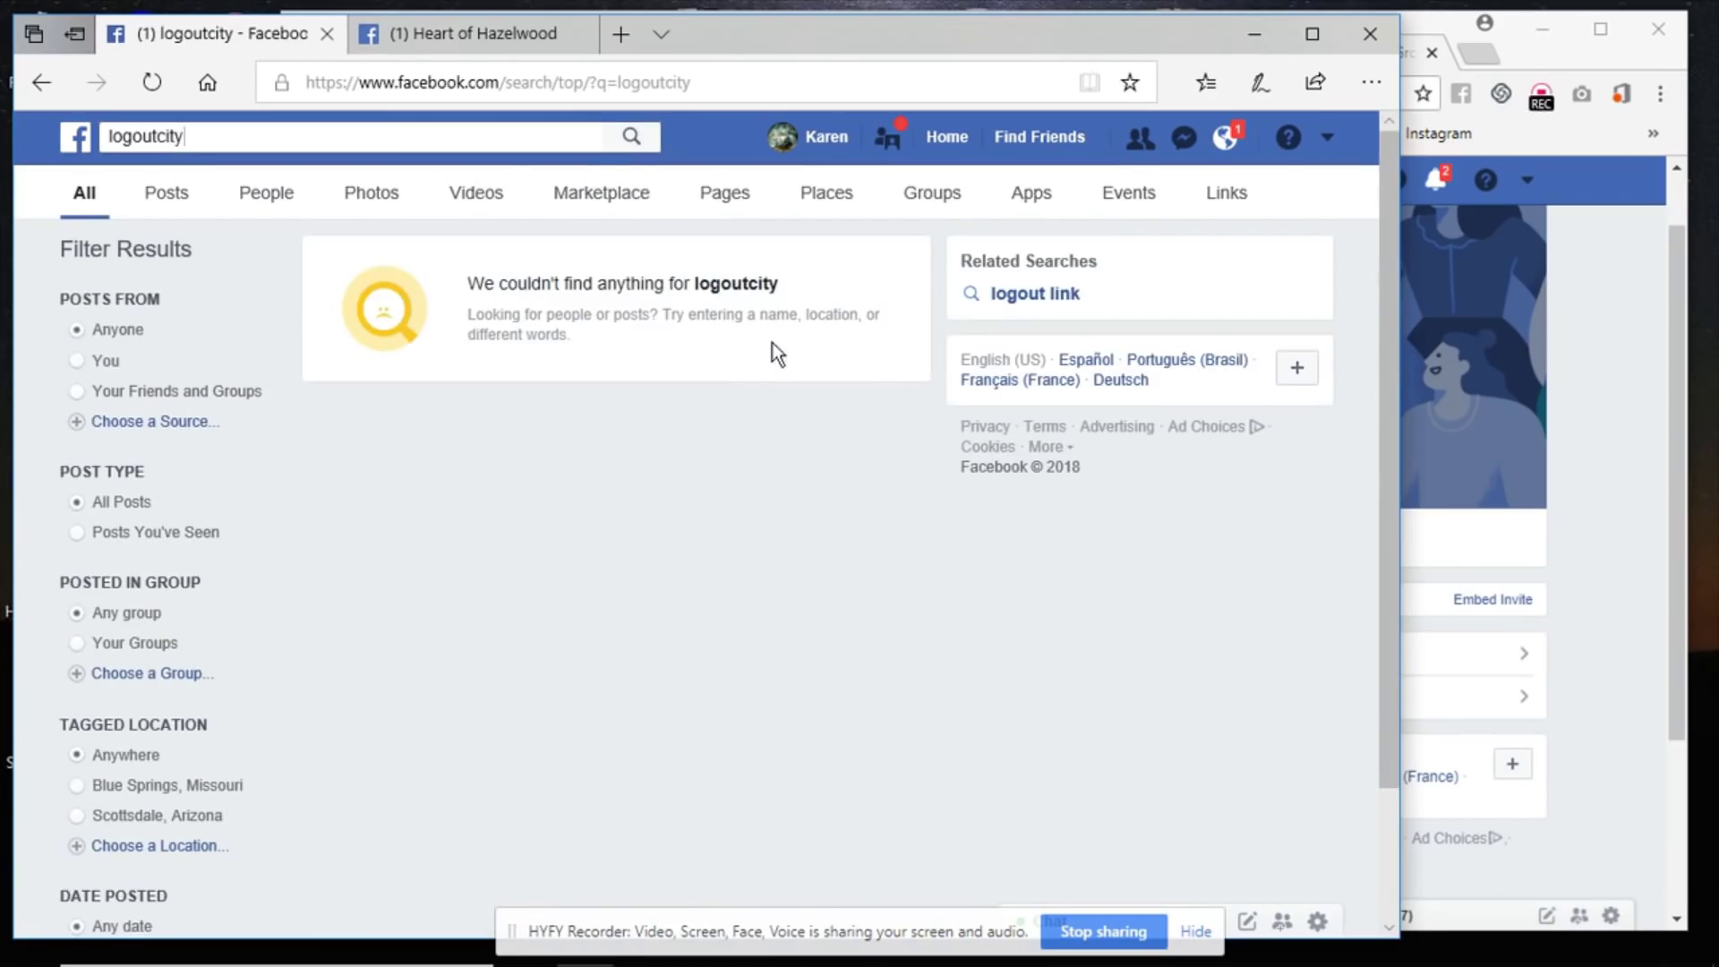
# Filter to Pages, open Logoutcity's groups, and request to join Logoutcity Group.
pyautogui.click(721, 204)
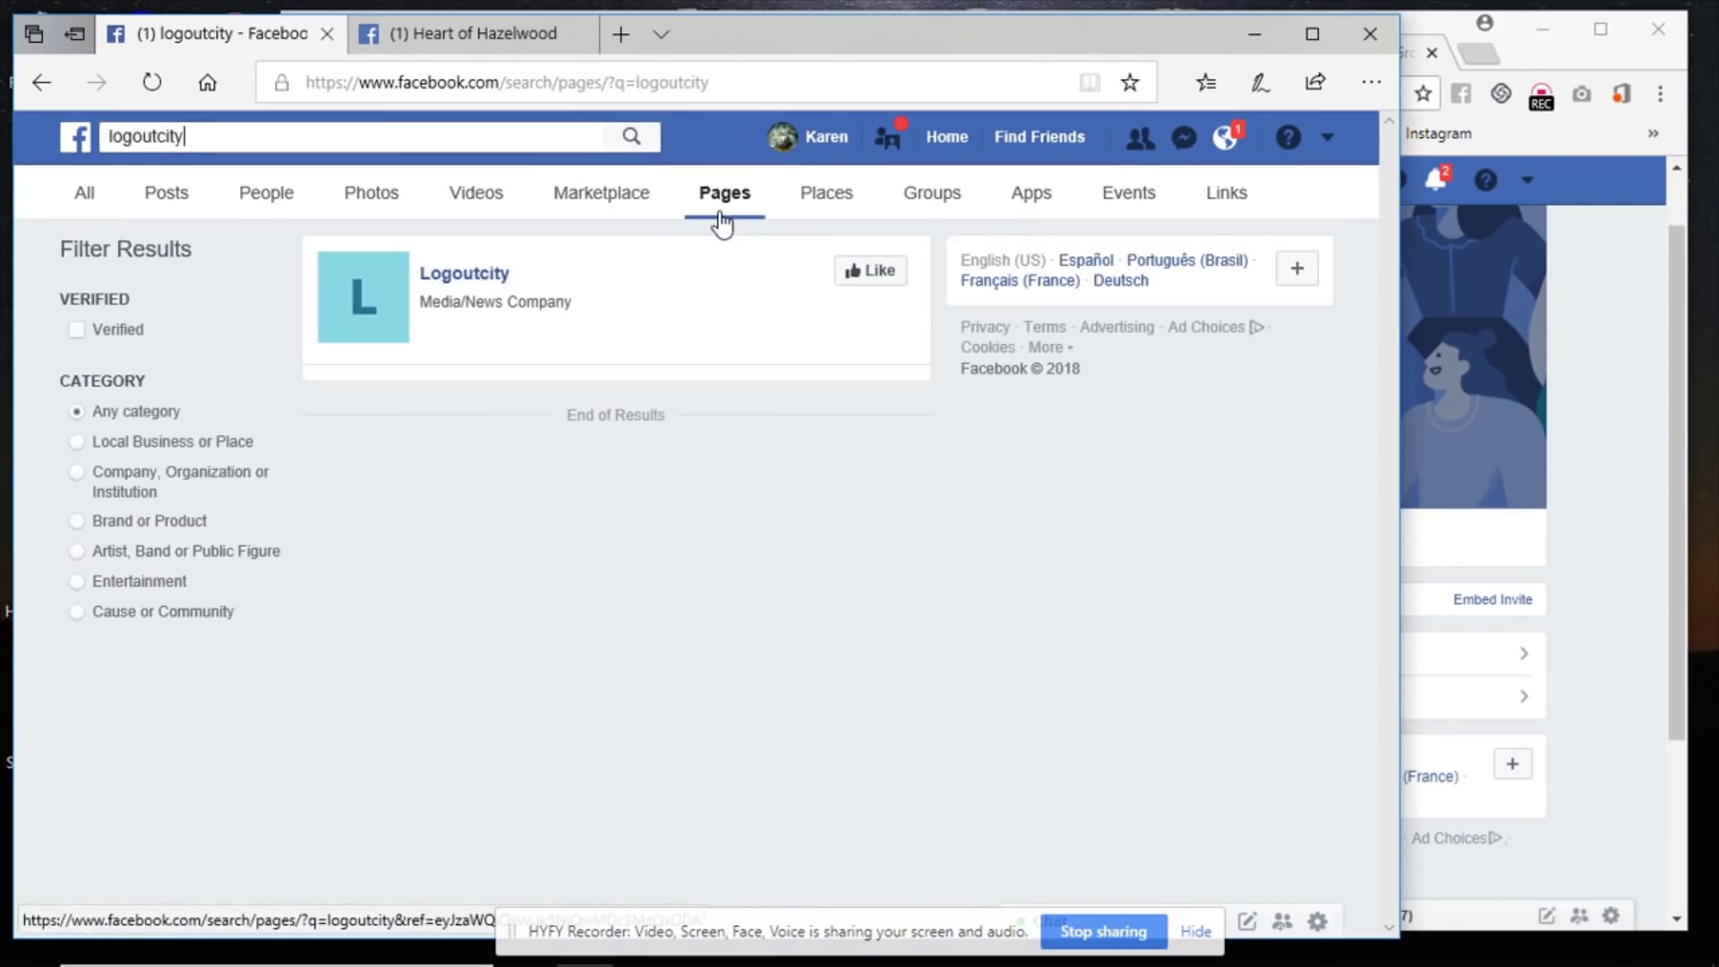
pyautogui.click(486, 280)
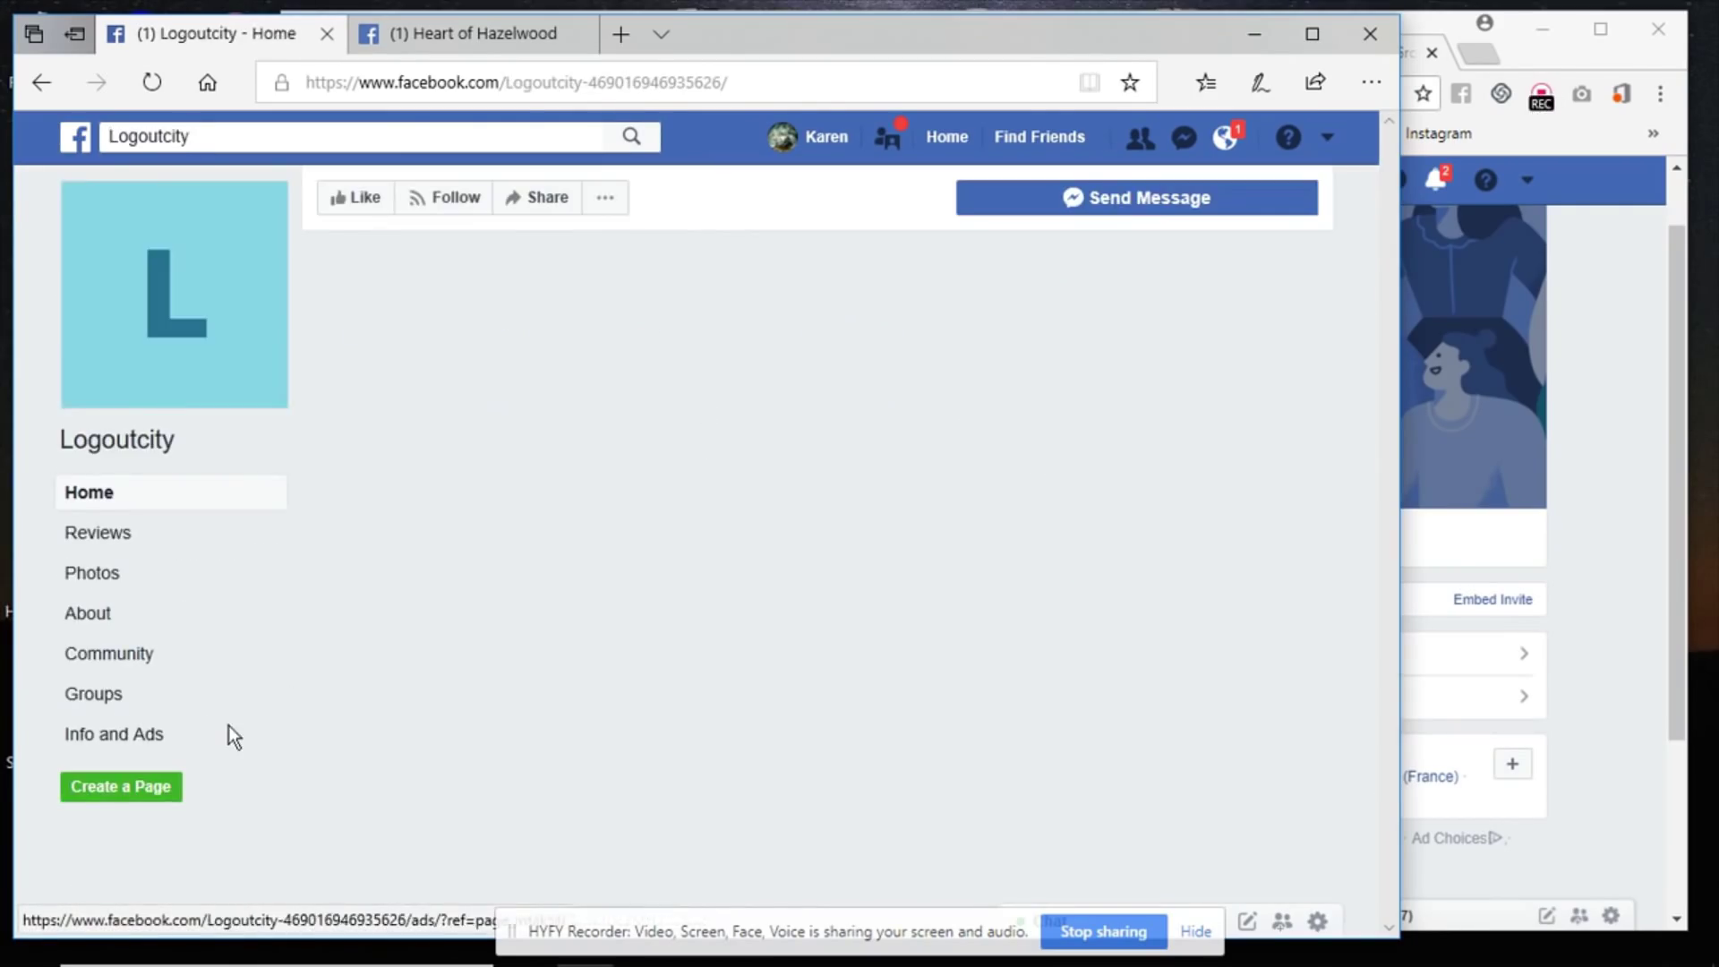
pyautogui.click(98, 716)
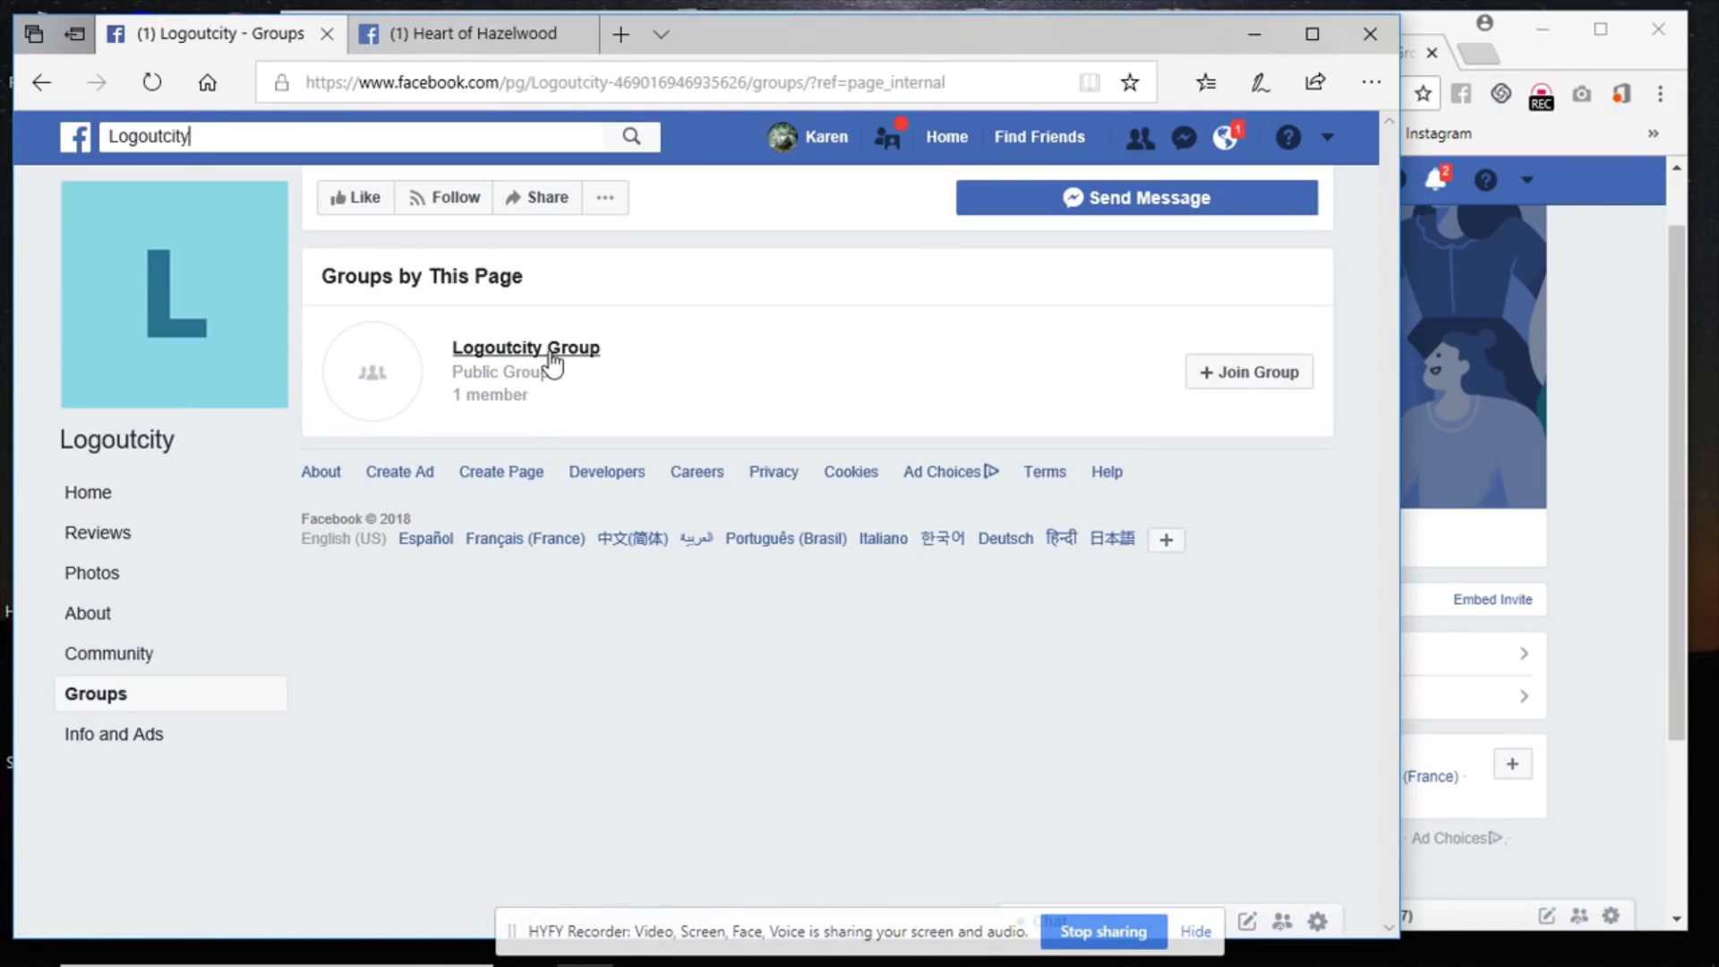
pyautogui.click(1247, 372)
# In the page-admin window, open Logoutcity Group's discussion showing one pending join request.
pyautogui.click(1687, 573)
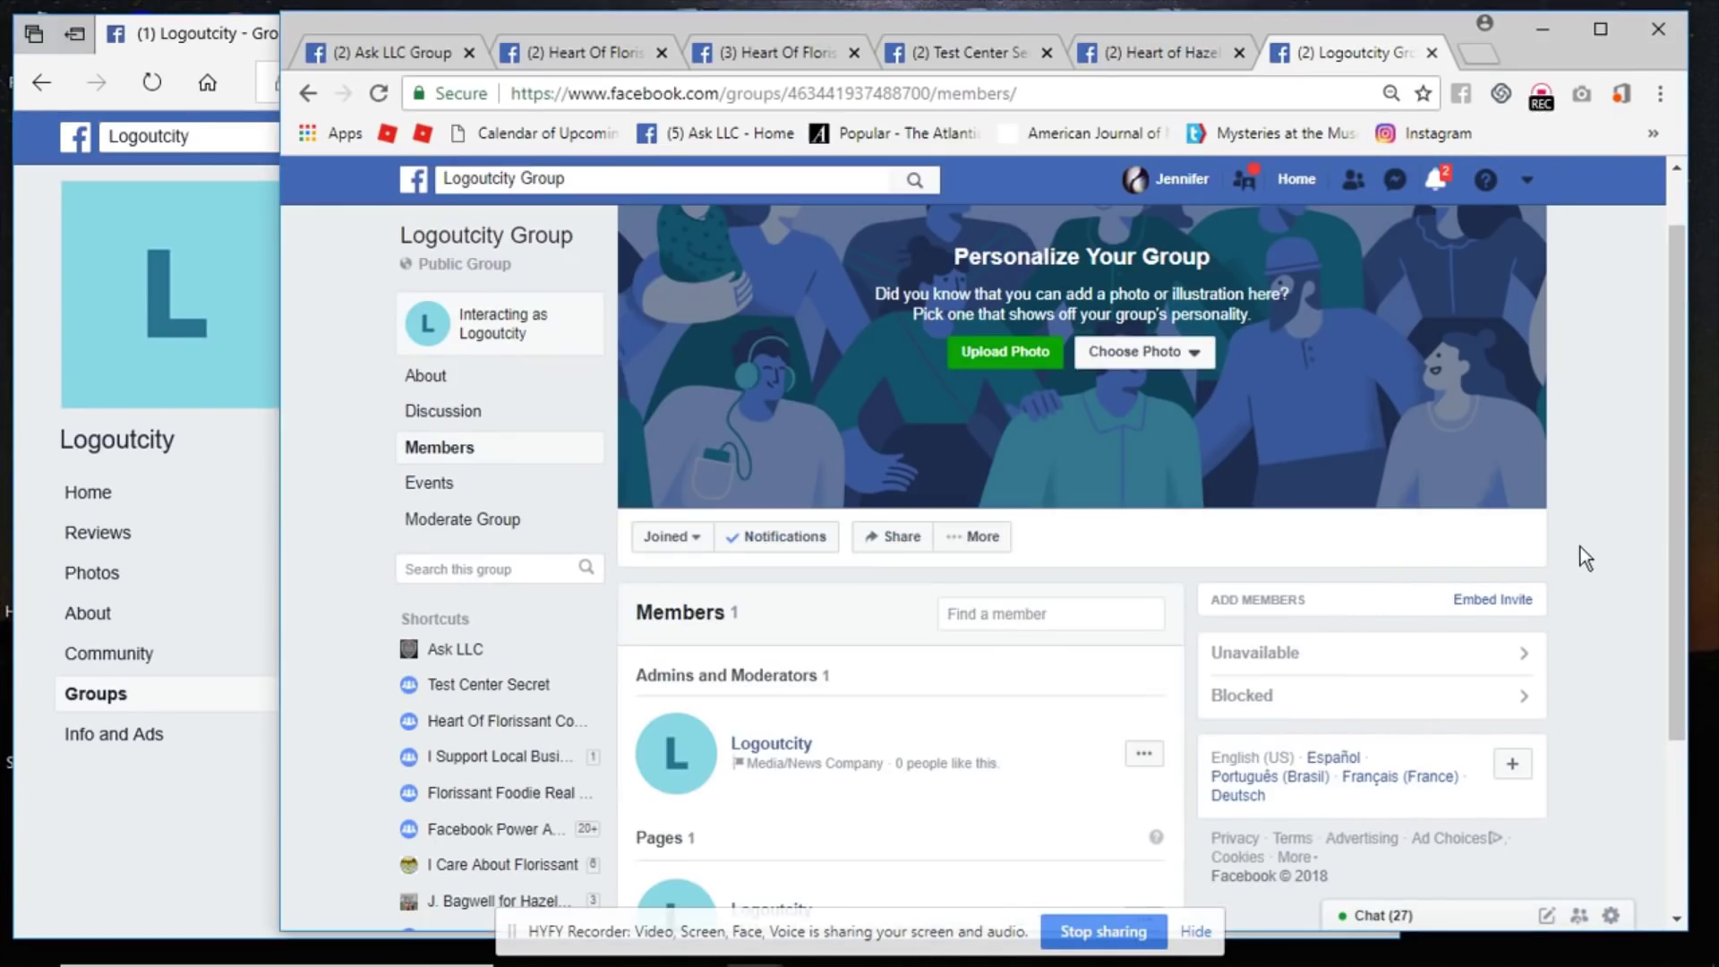
pyautogui.click(462, 383)
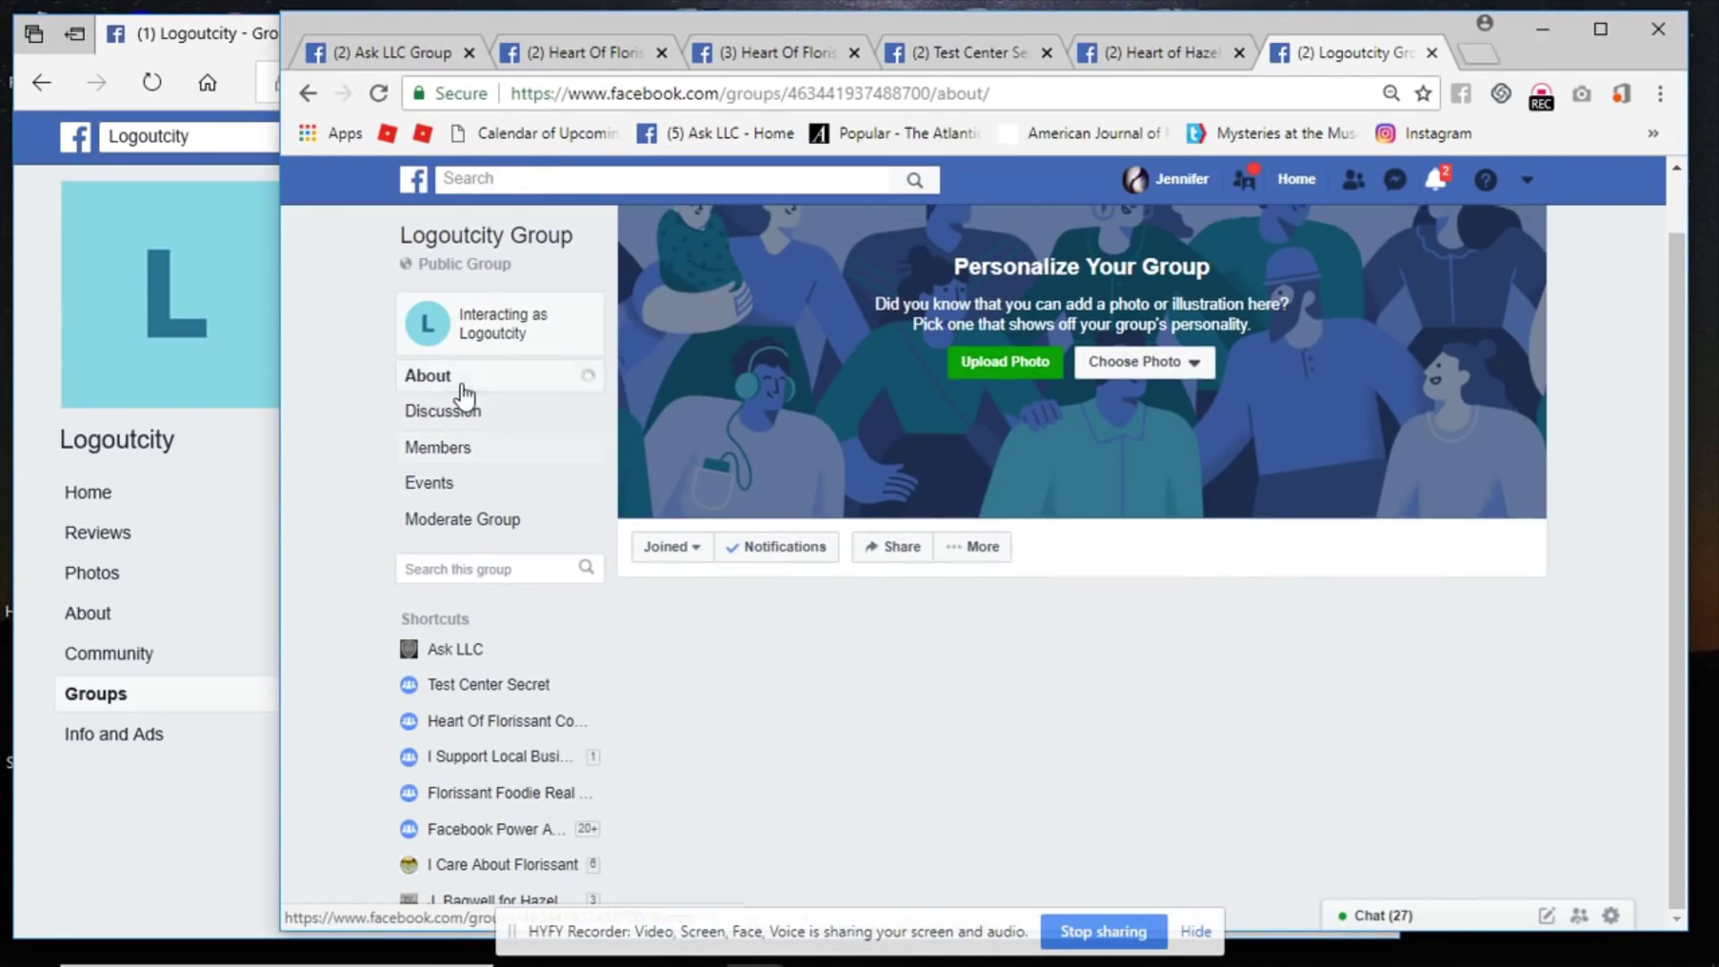
pyautogui.scroll(-3, 679, 641)
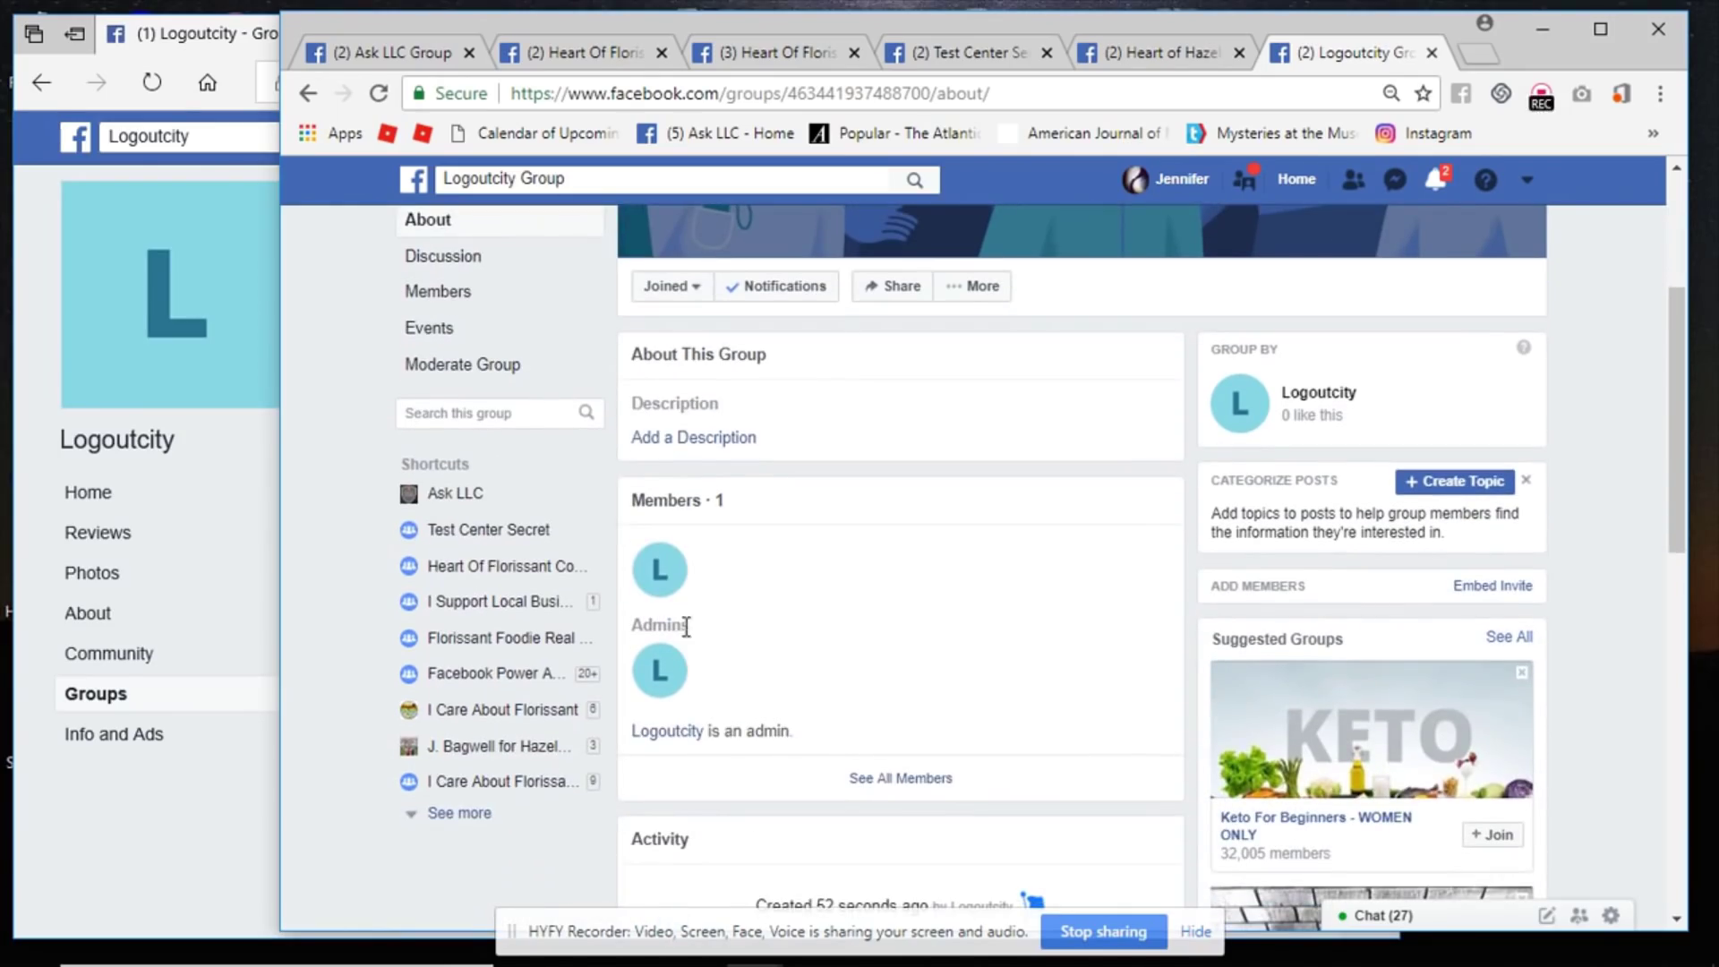
pyautogui.click(445, 303)
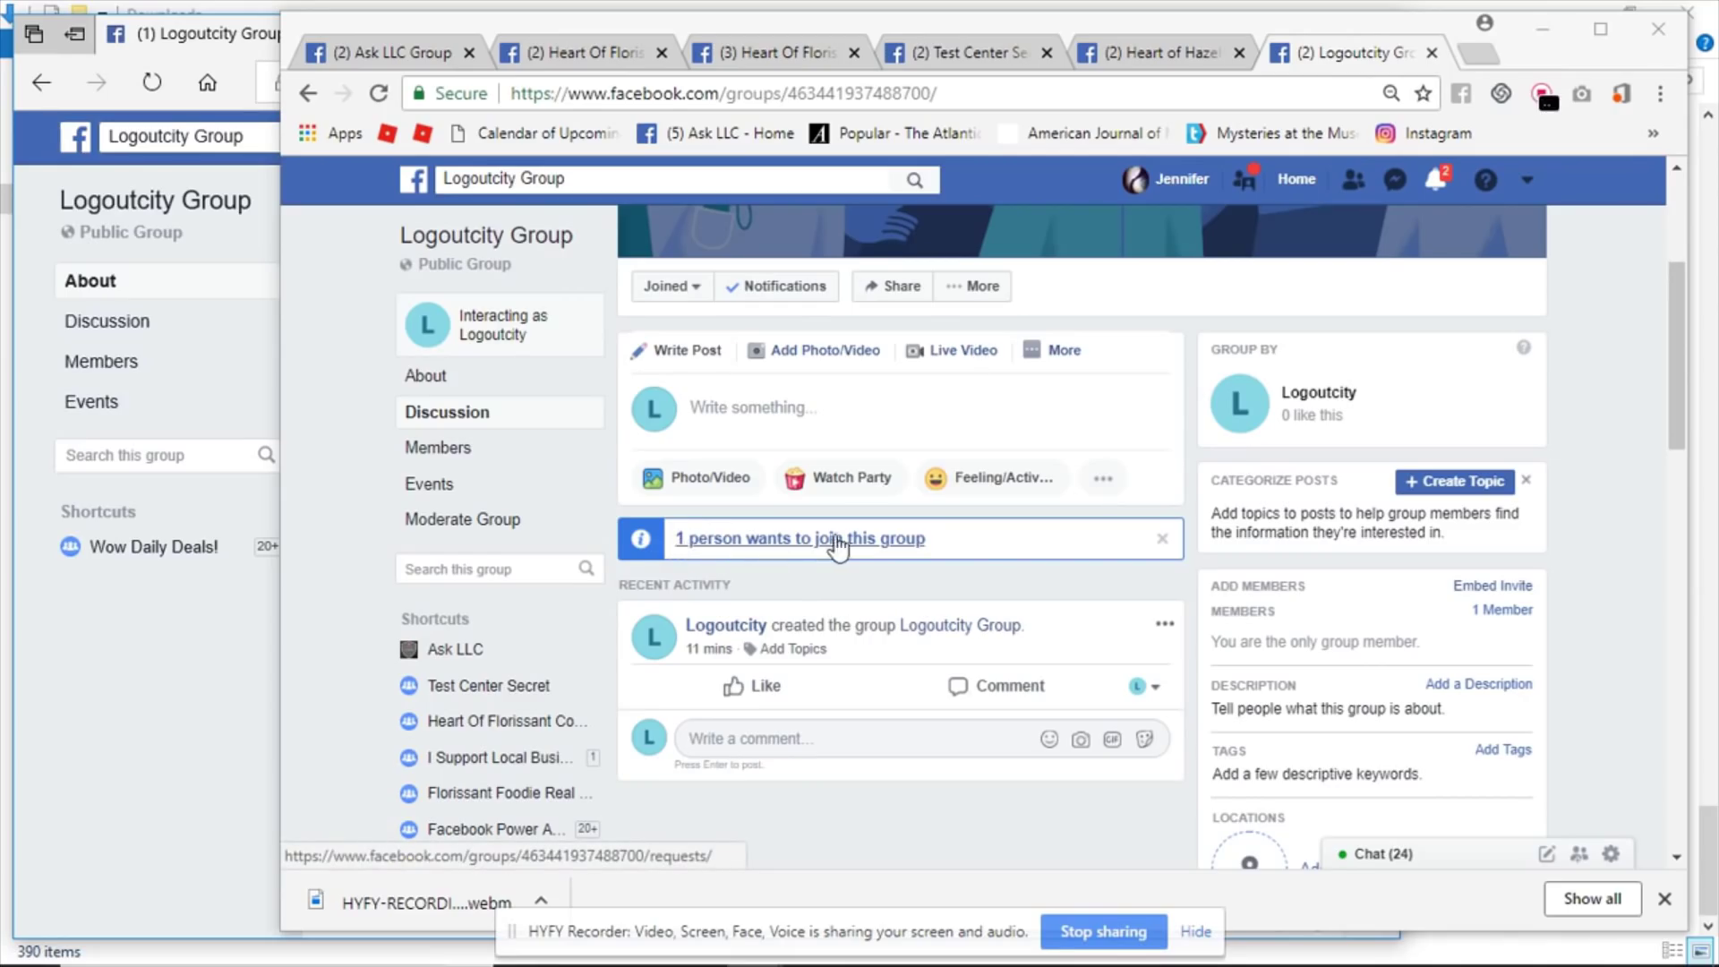
# Review the pending join request and approve it.
pyautogui.click(788, 537)
pyautogui.scroll(-2, 984, 608)
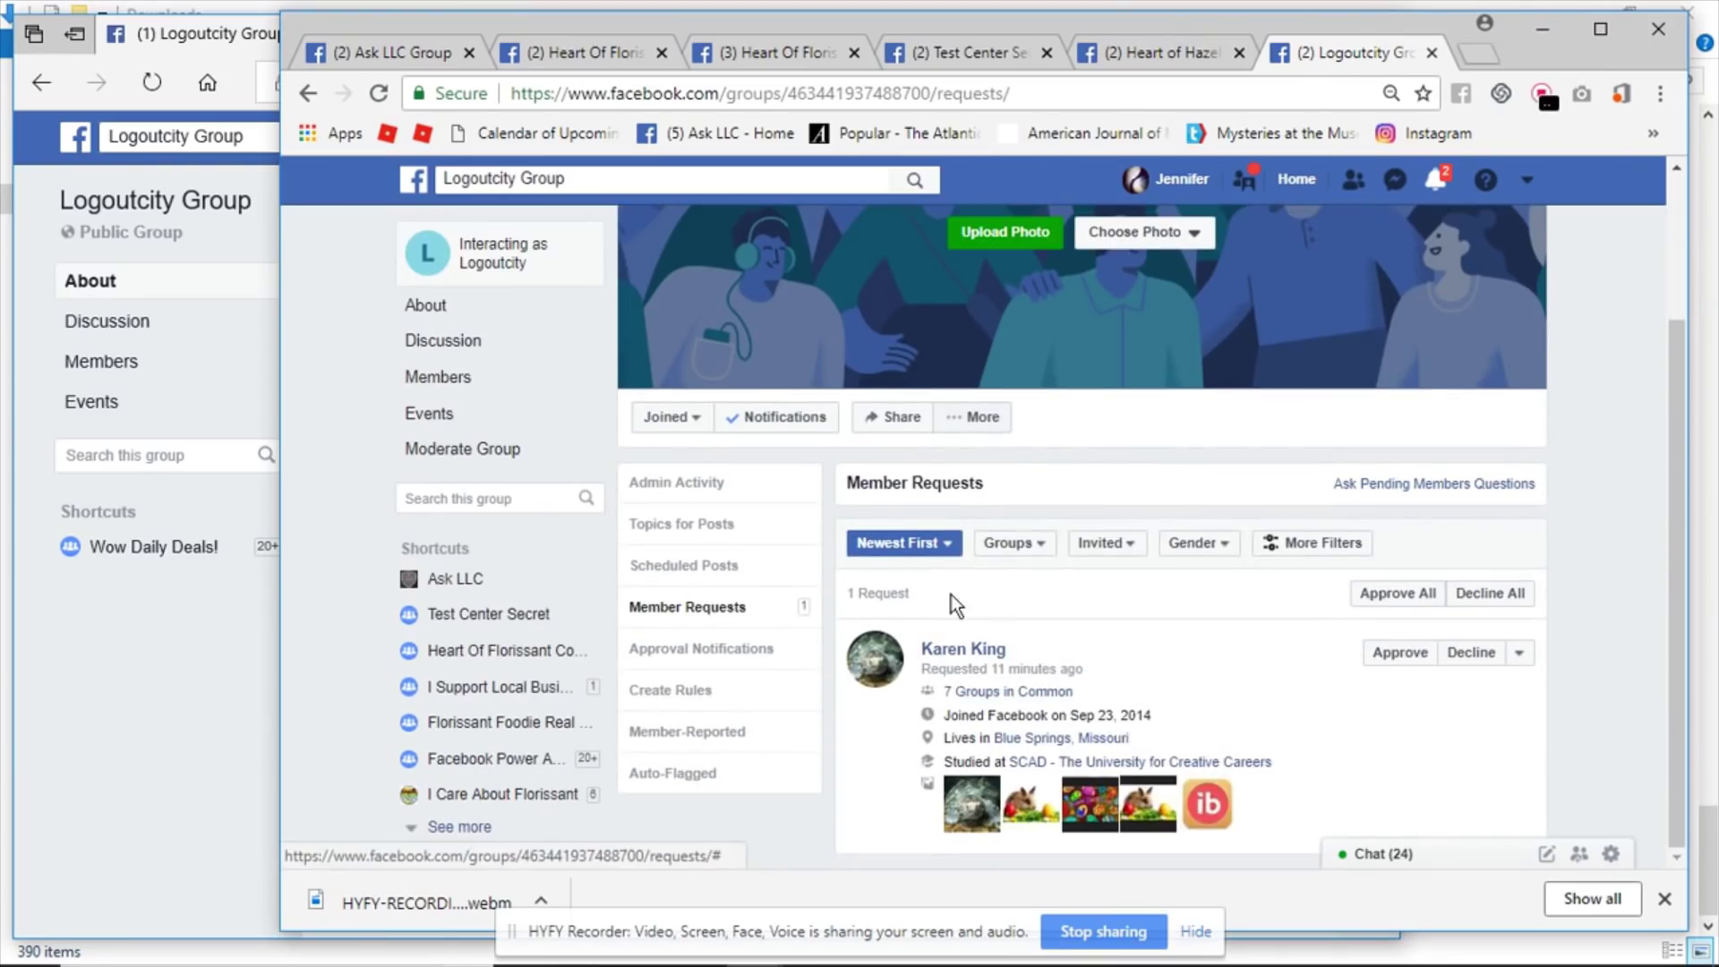
pyautogui.click(1401, 652)
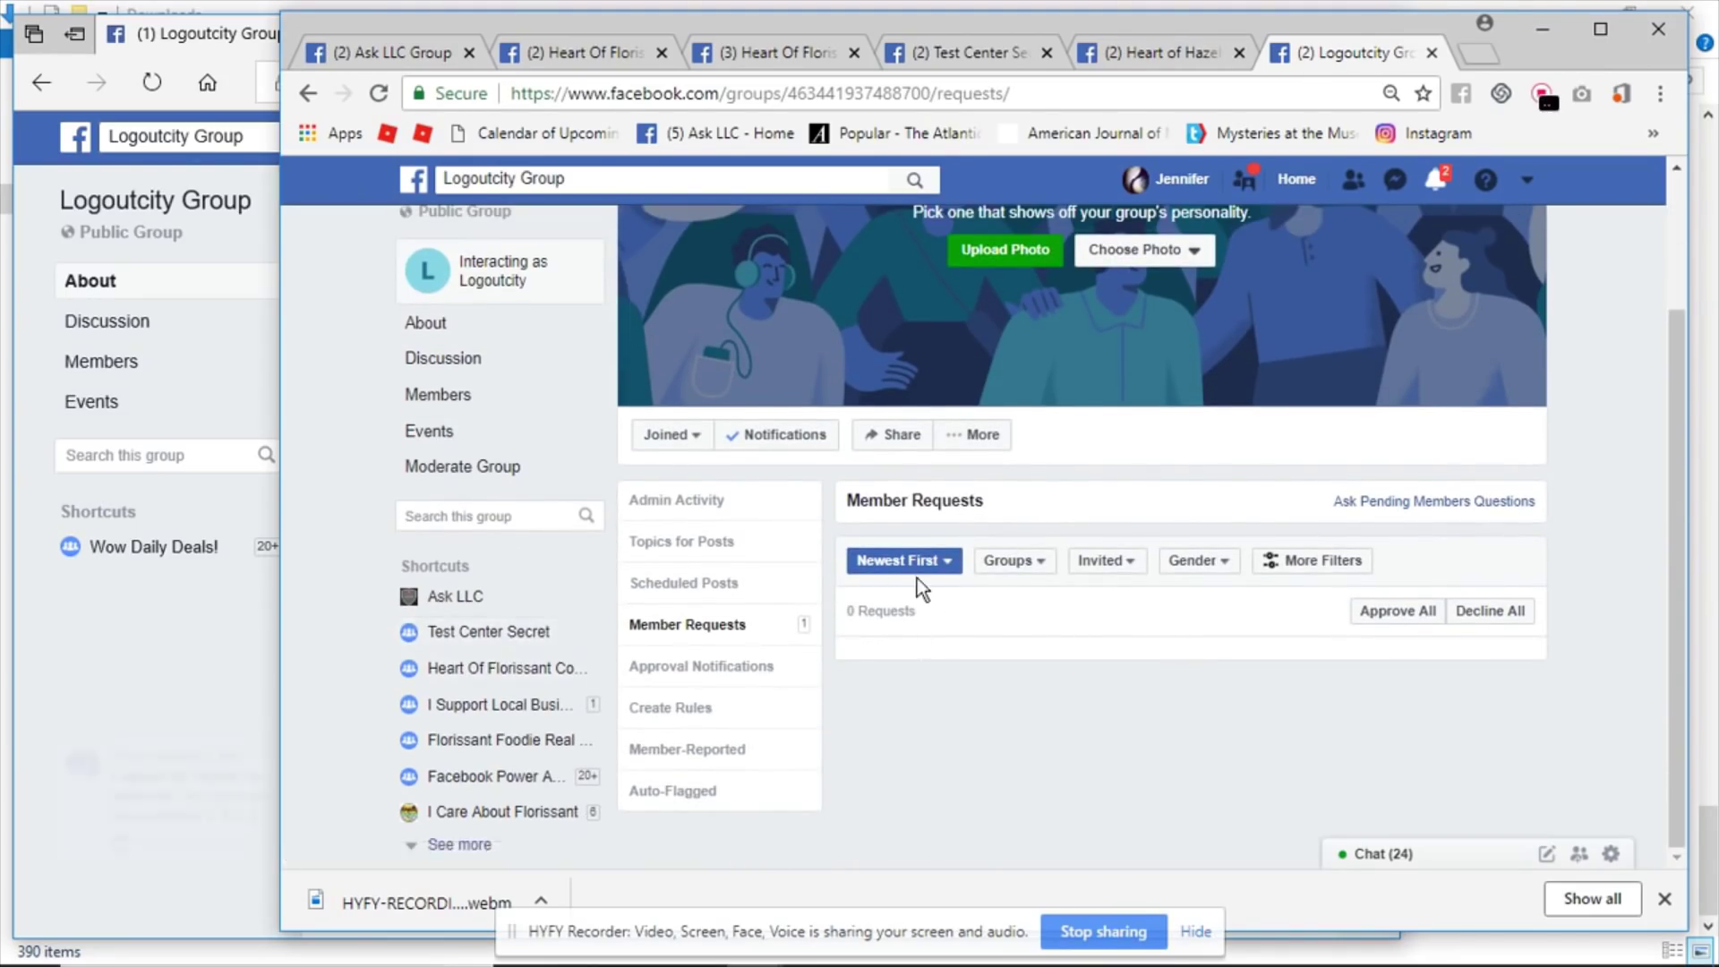
# Check the 2-member list from both the page window and the new member's account.
pyautogui.click(466, 396)
pyautogui.click(222, 700)
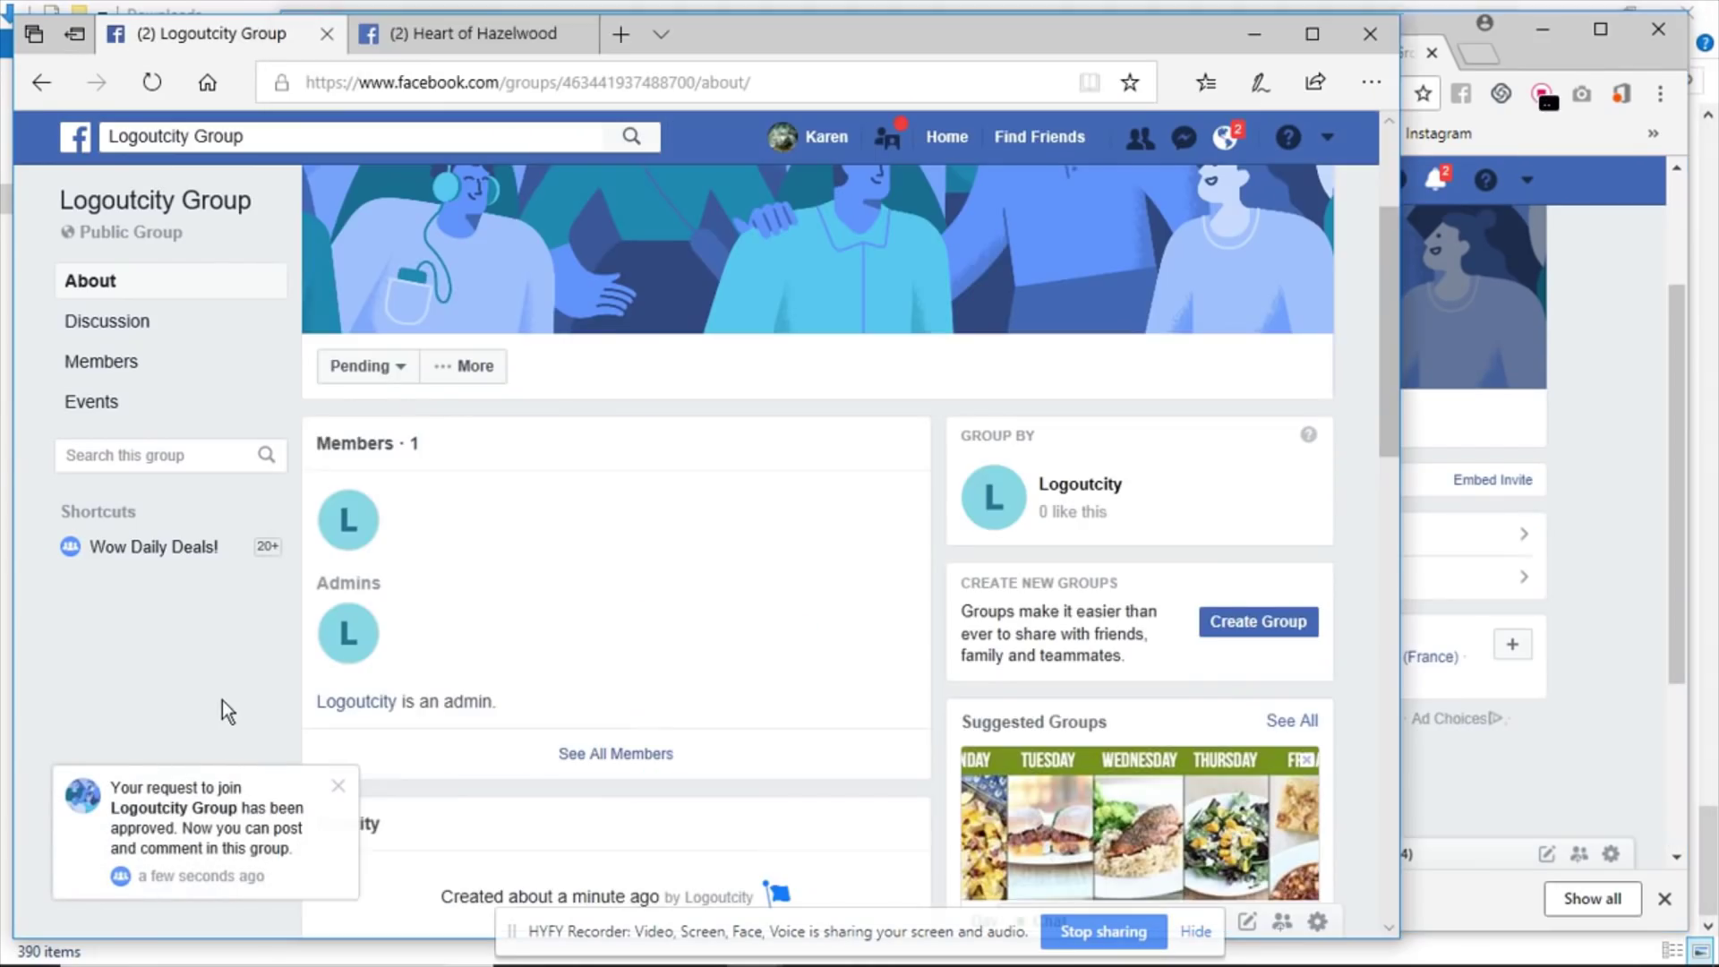
pyautogui.click(188, 839)
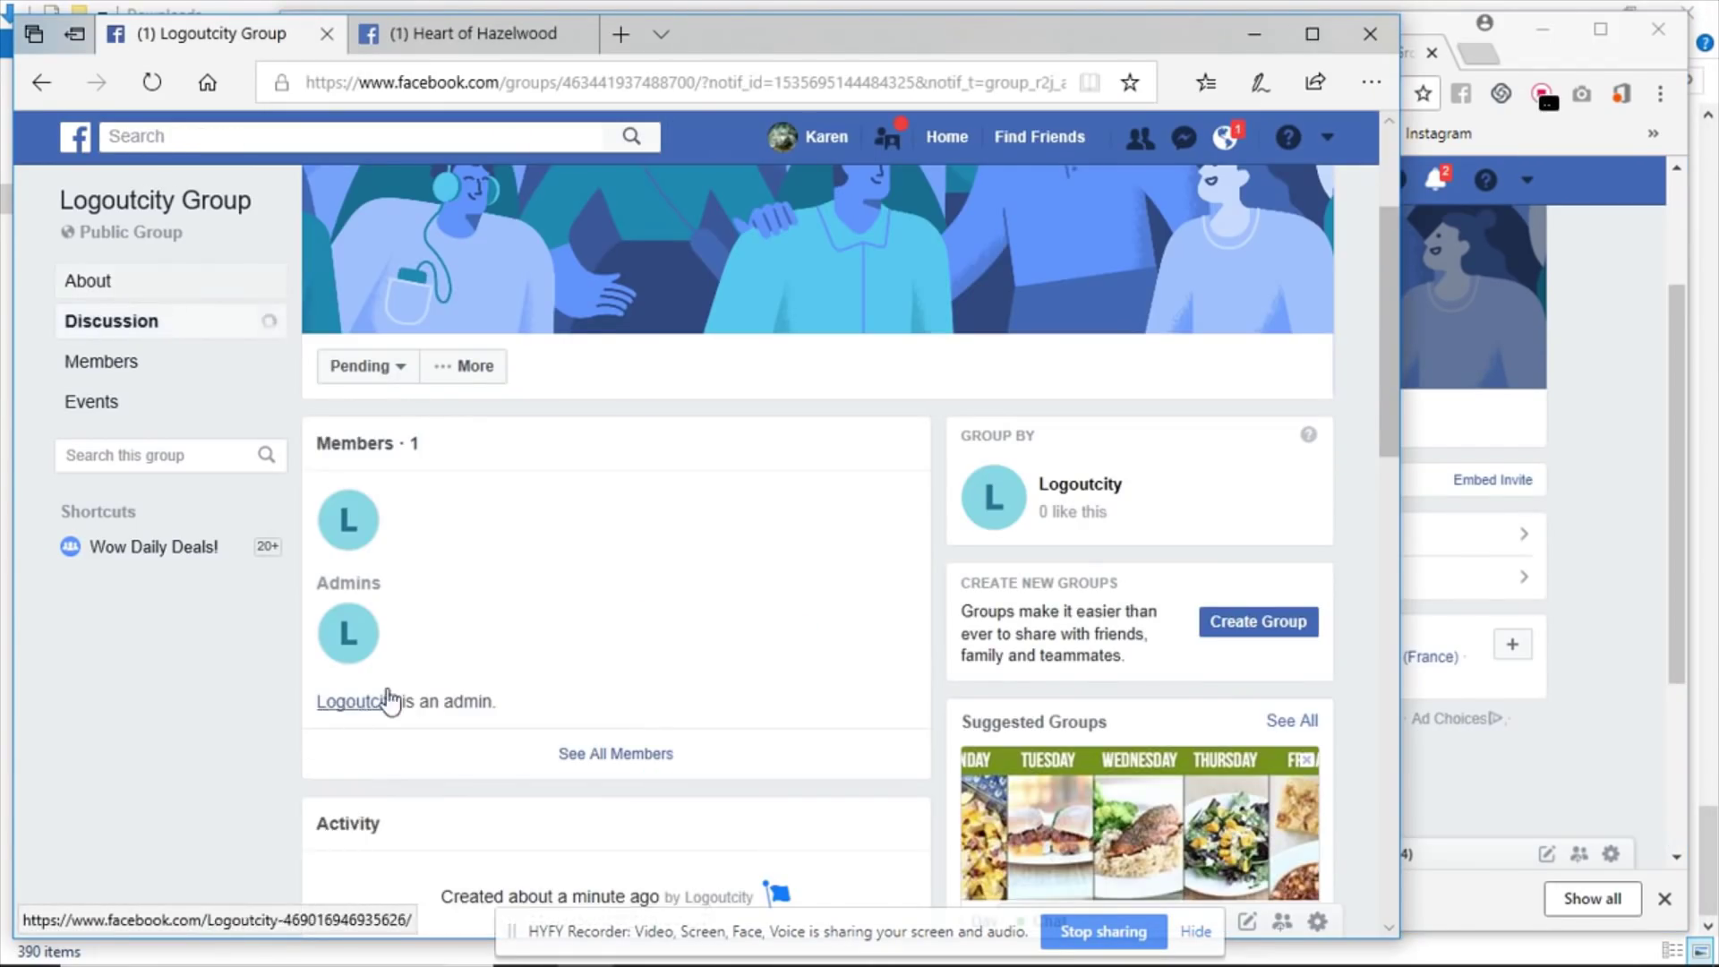
pyautogui.scroll(-6, 487, 533)
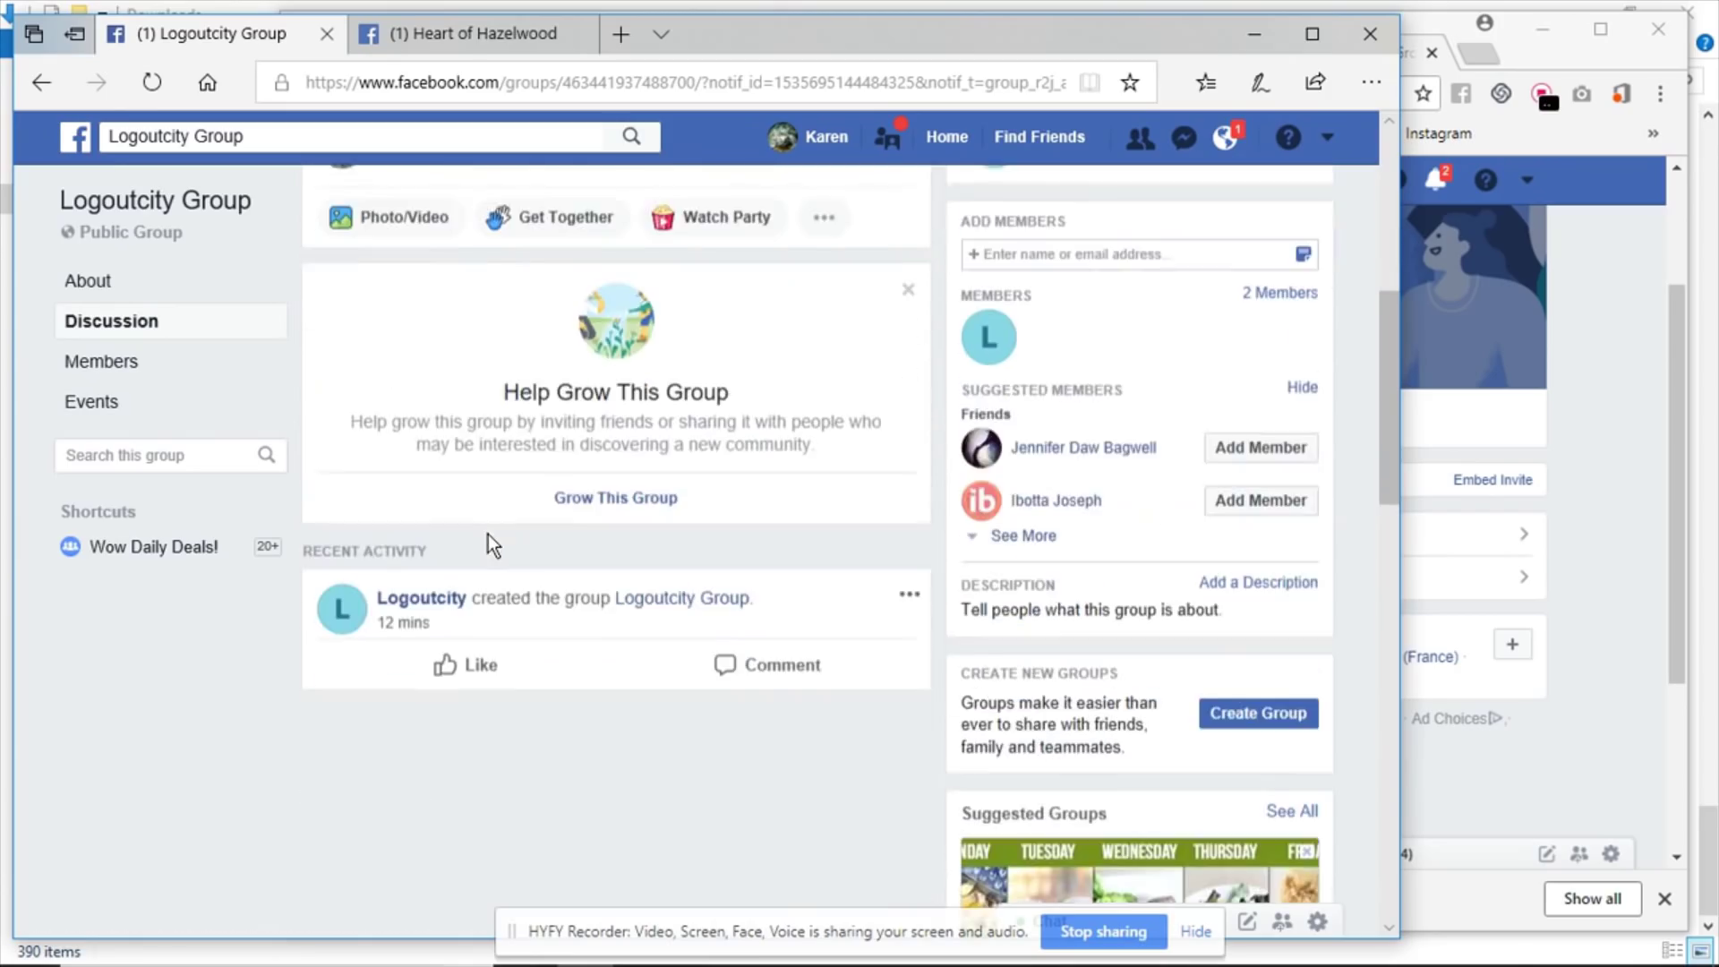
pyautogui.scroll(4, 186, 502)
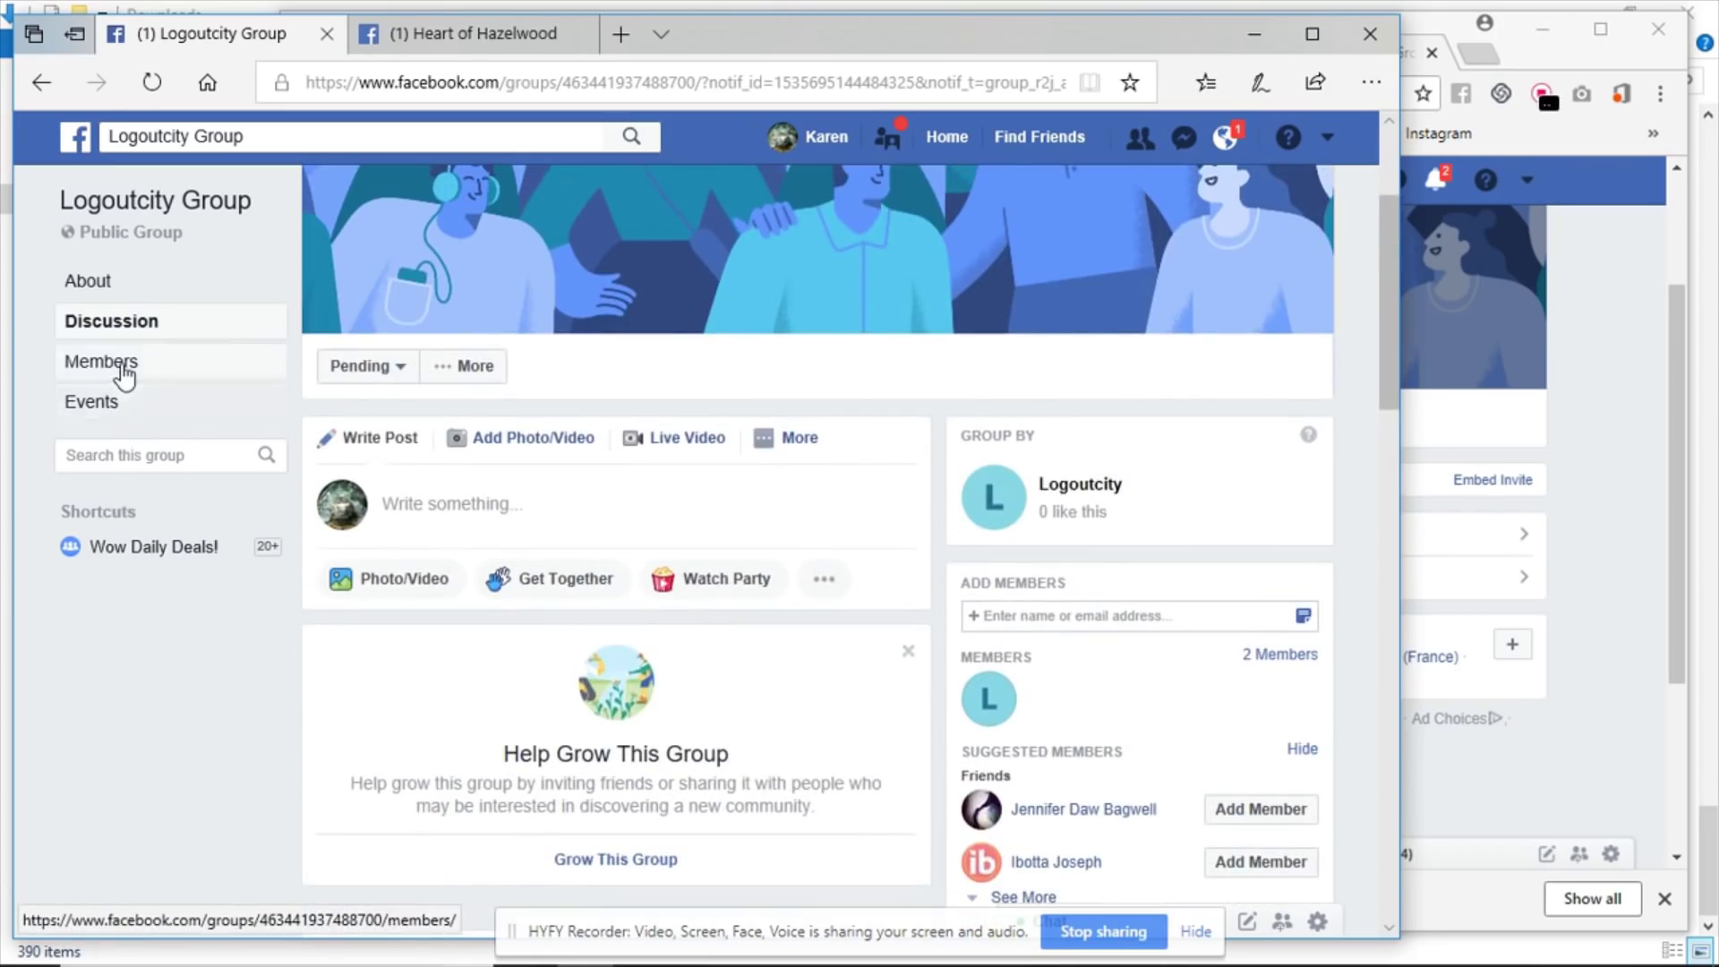
pyautogui.click(118, 363)
# From the page-admin window, make the newly joined member a group admin and confirm.
pyautogui.click(1608, 589)
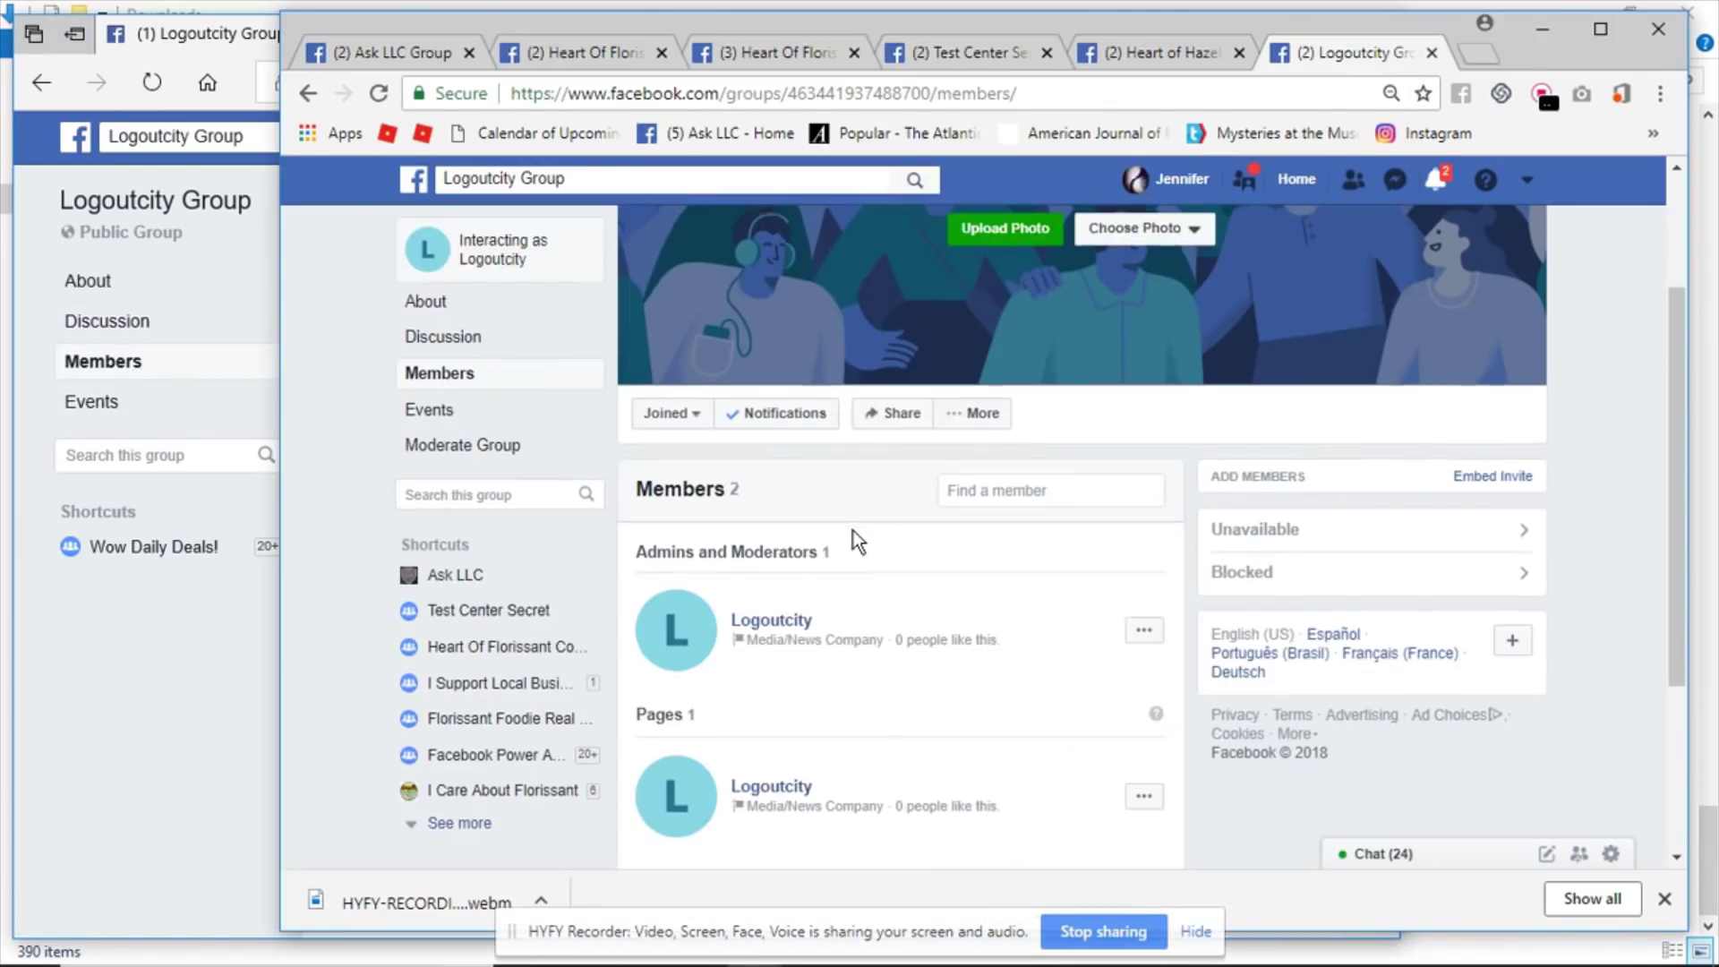
pyautogui.scroll(-1, 852, 530)
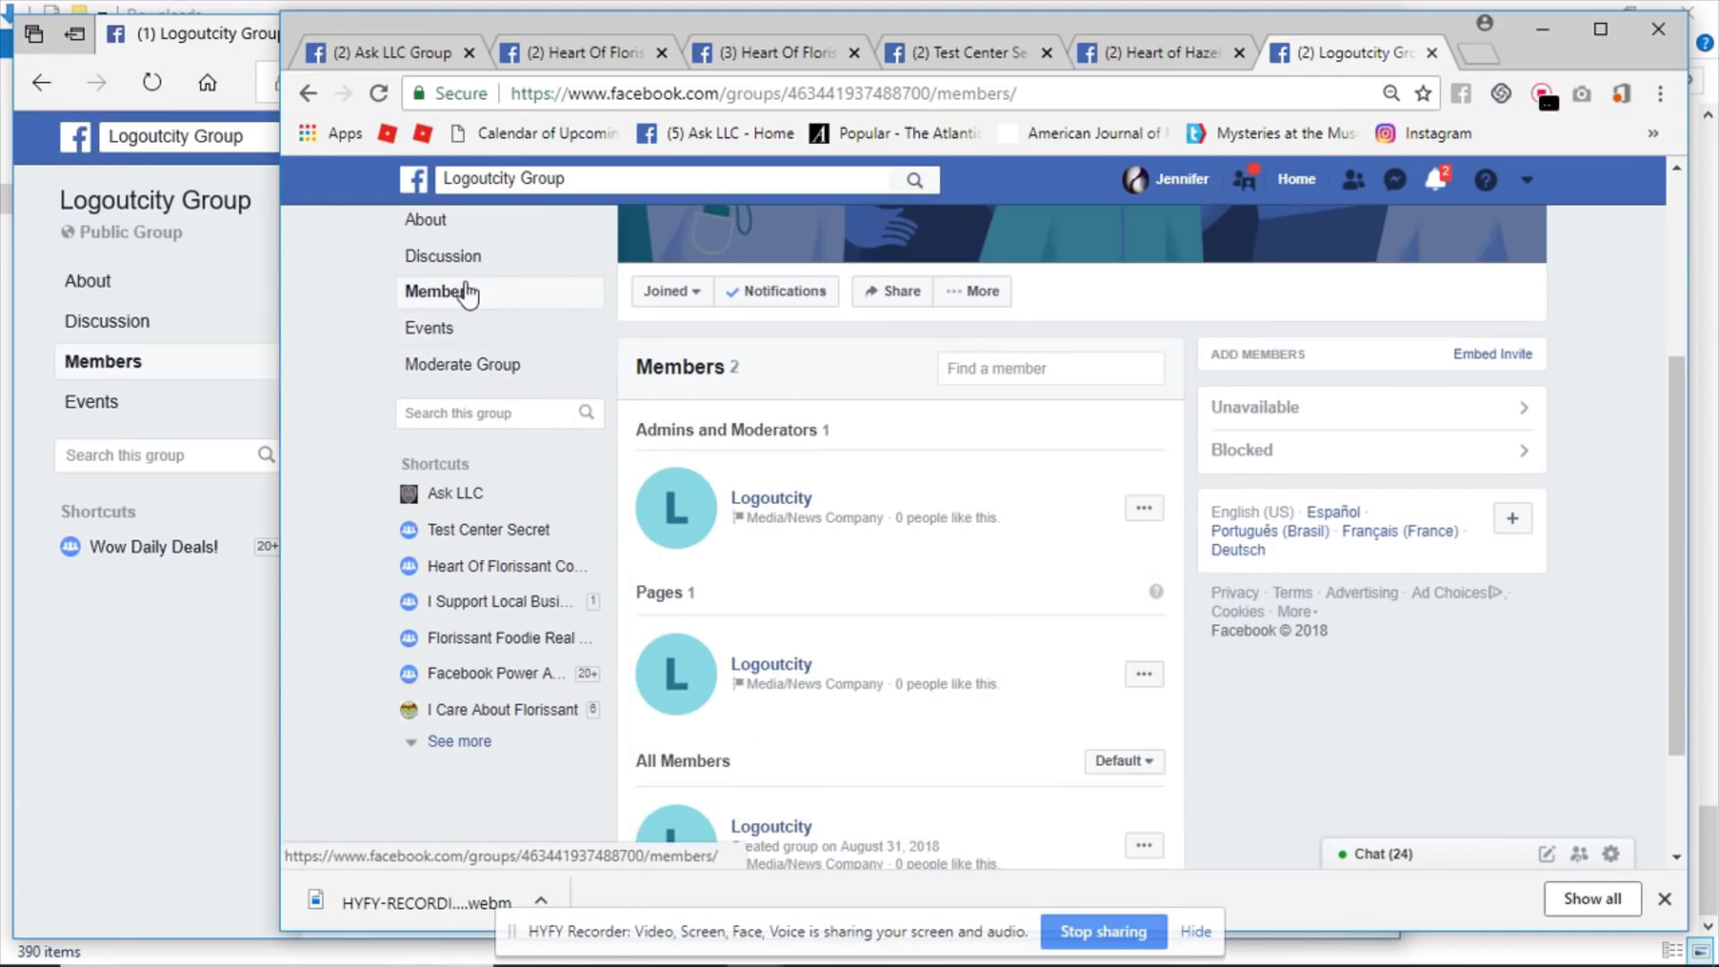
pyautogui.scroll(-1, 852, 555)
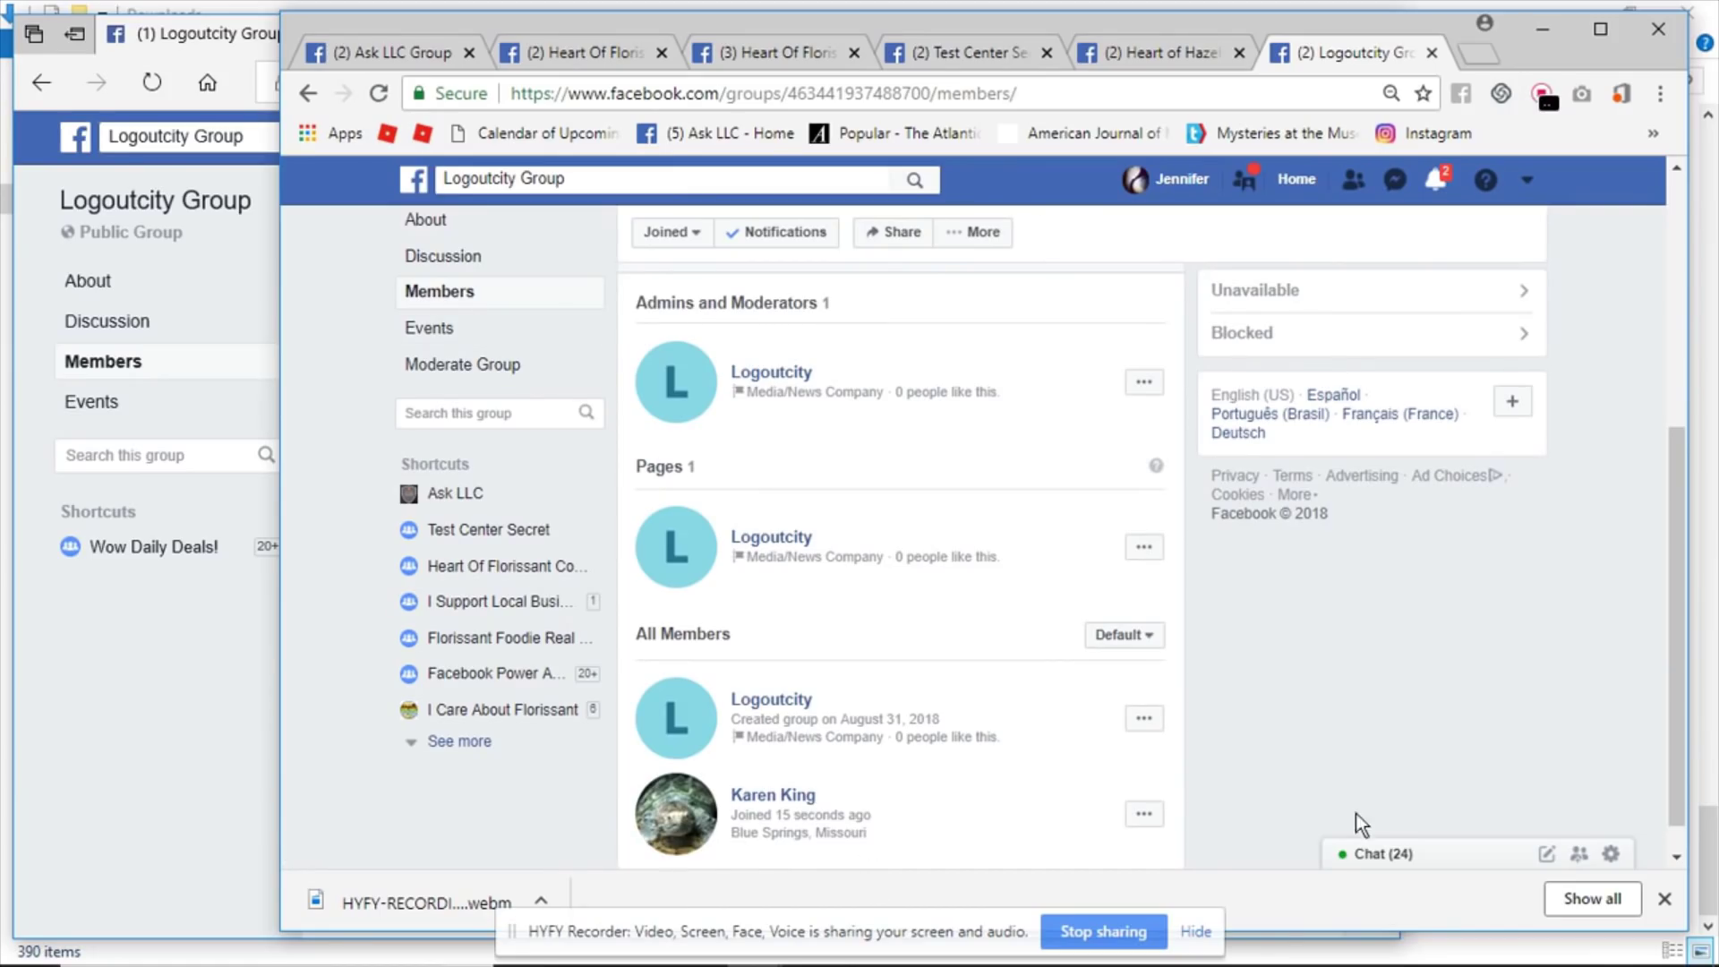
pyautogui.click(1143, 813)
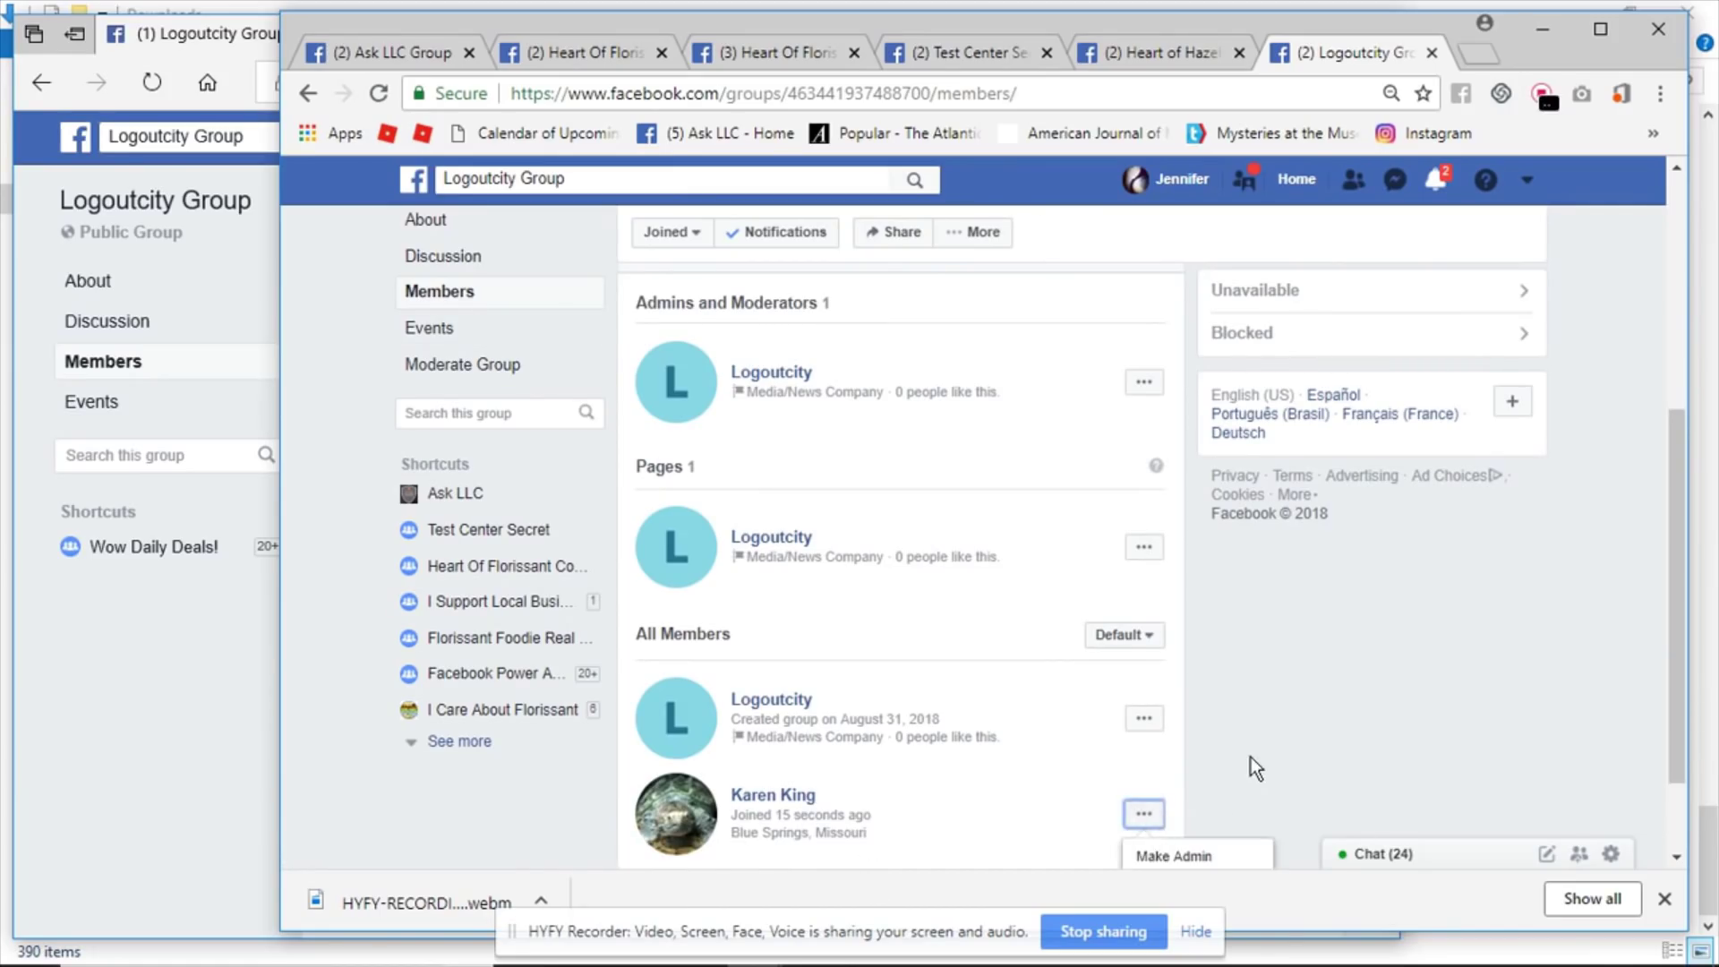
pyautogui.scroll(-1, 1250, 761)
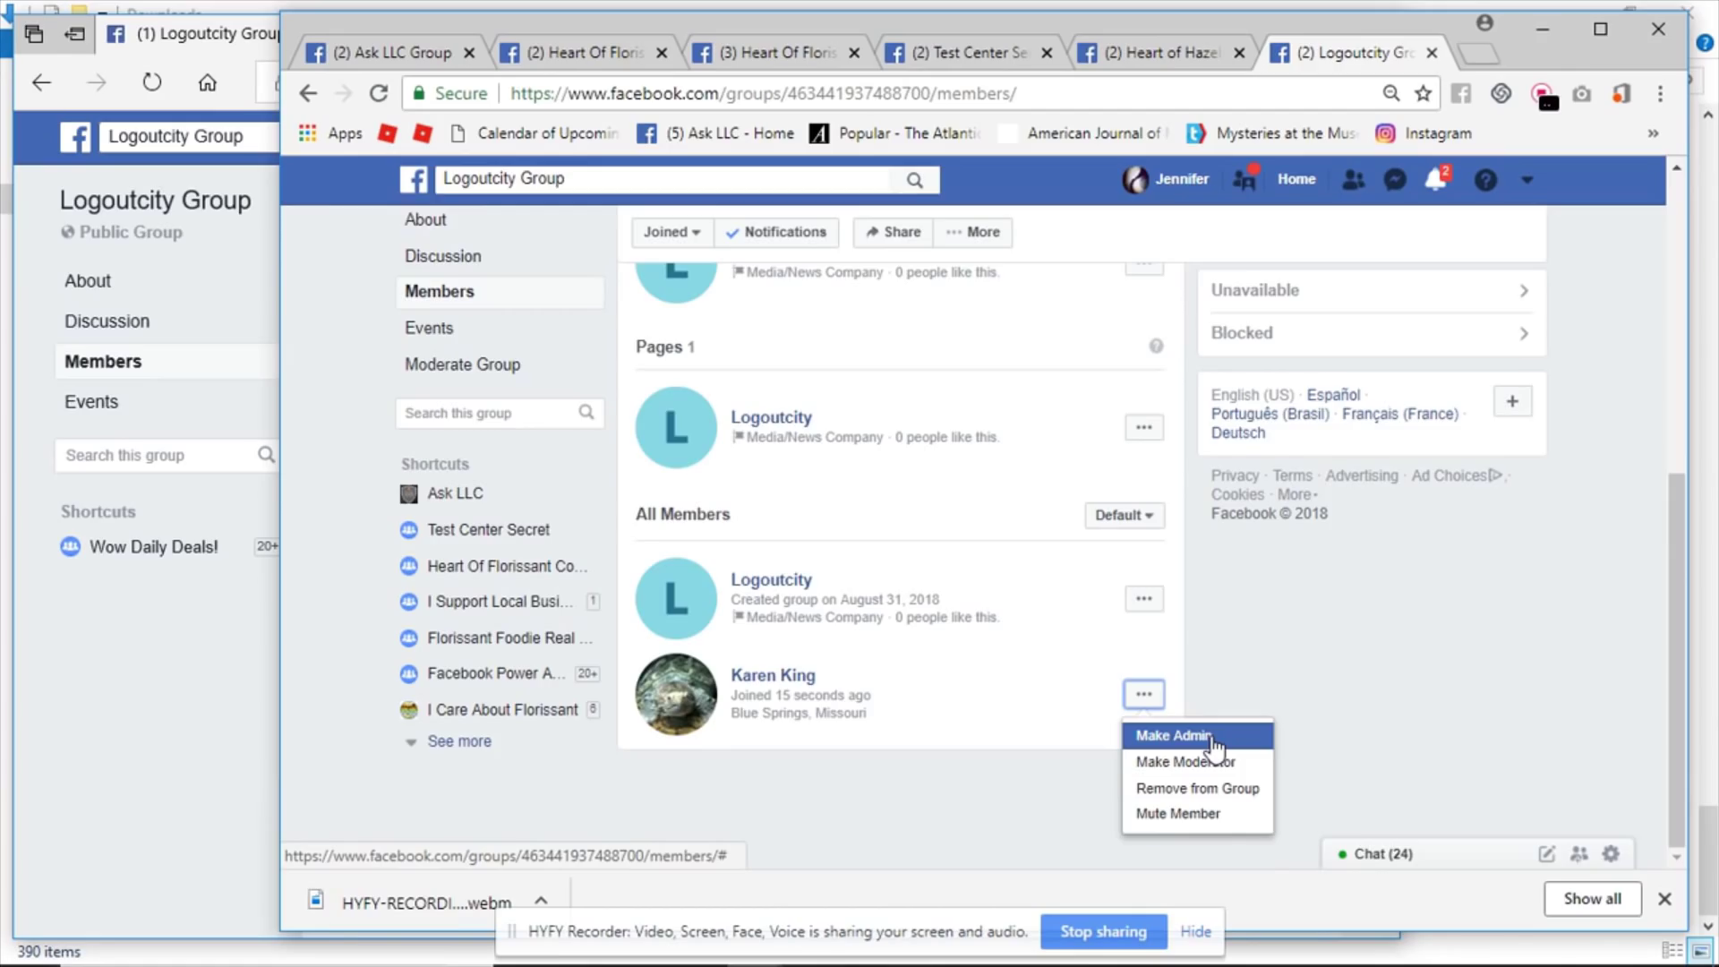
pyautogui.click(1172, 735)
pyautogui.click(1160, 483)
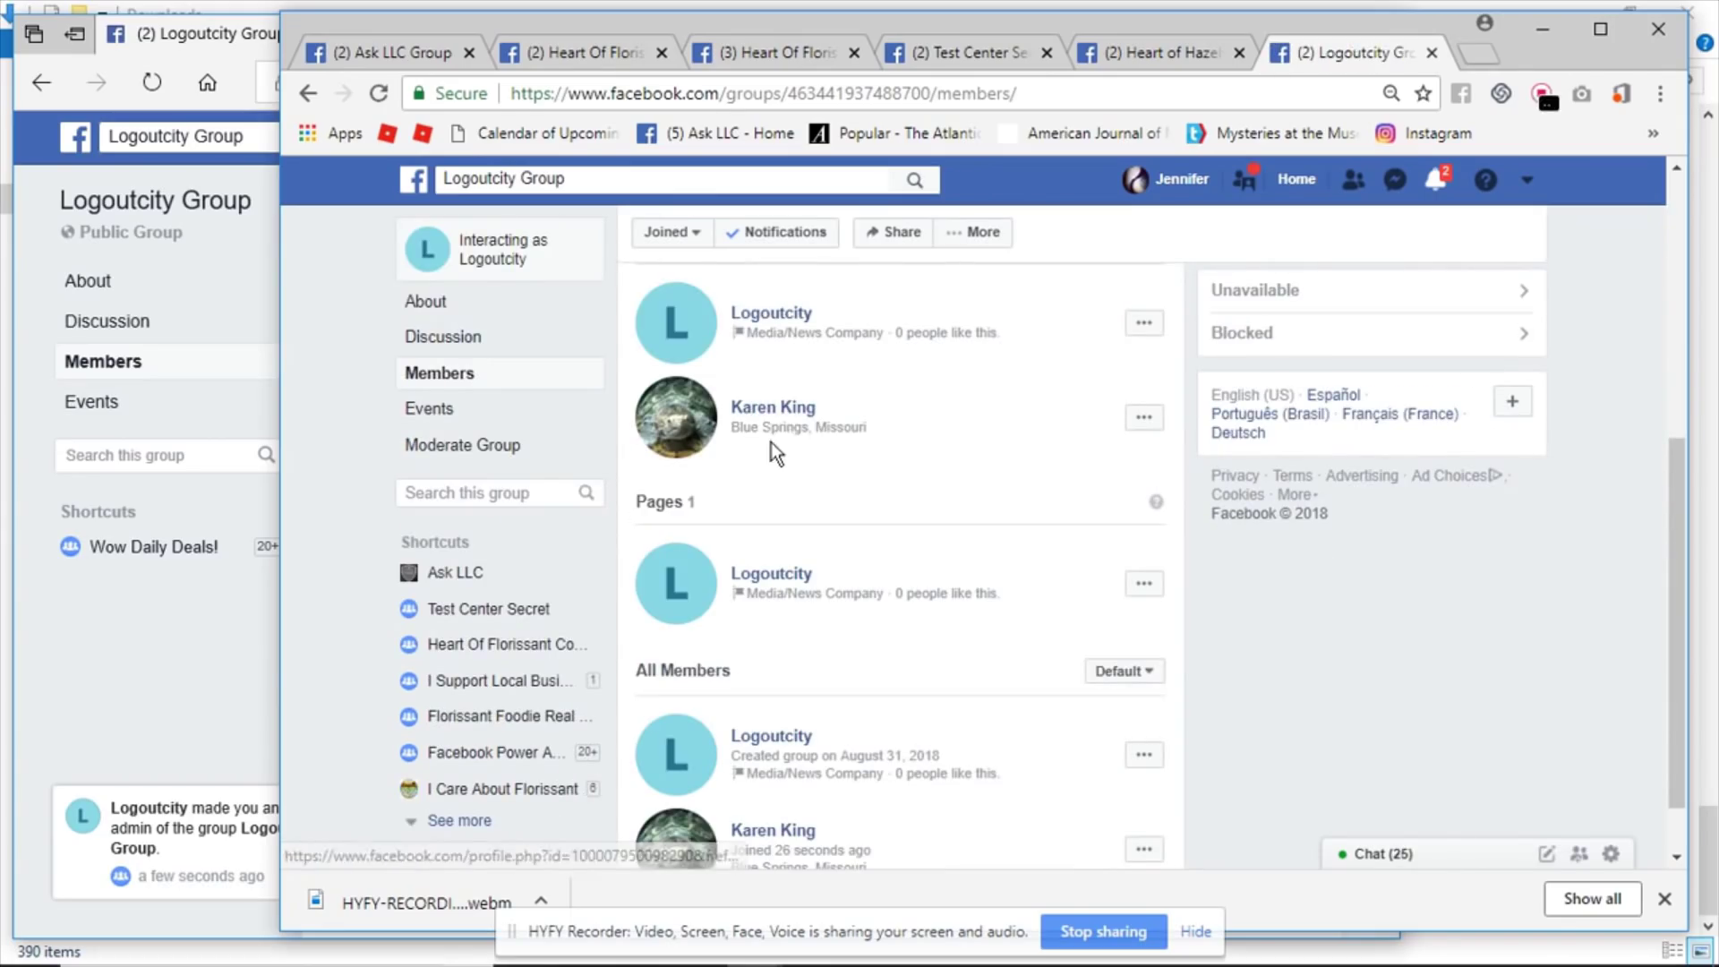
# As the new admin, dismiss the admin notification and open the group's Members list.
pyautogui.click(154, 720)
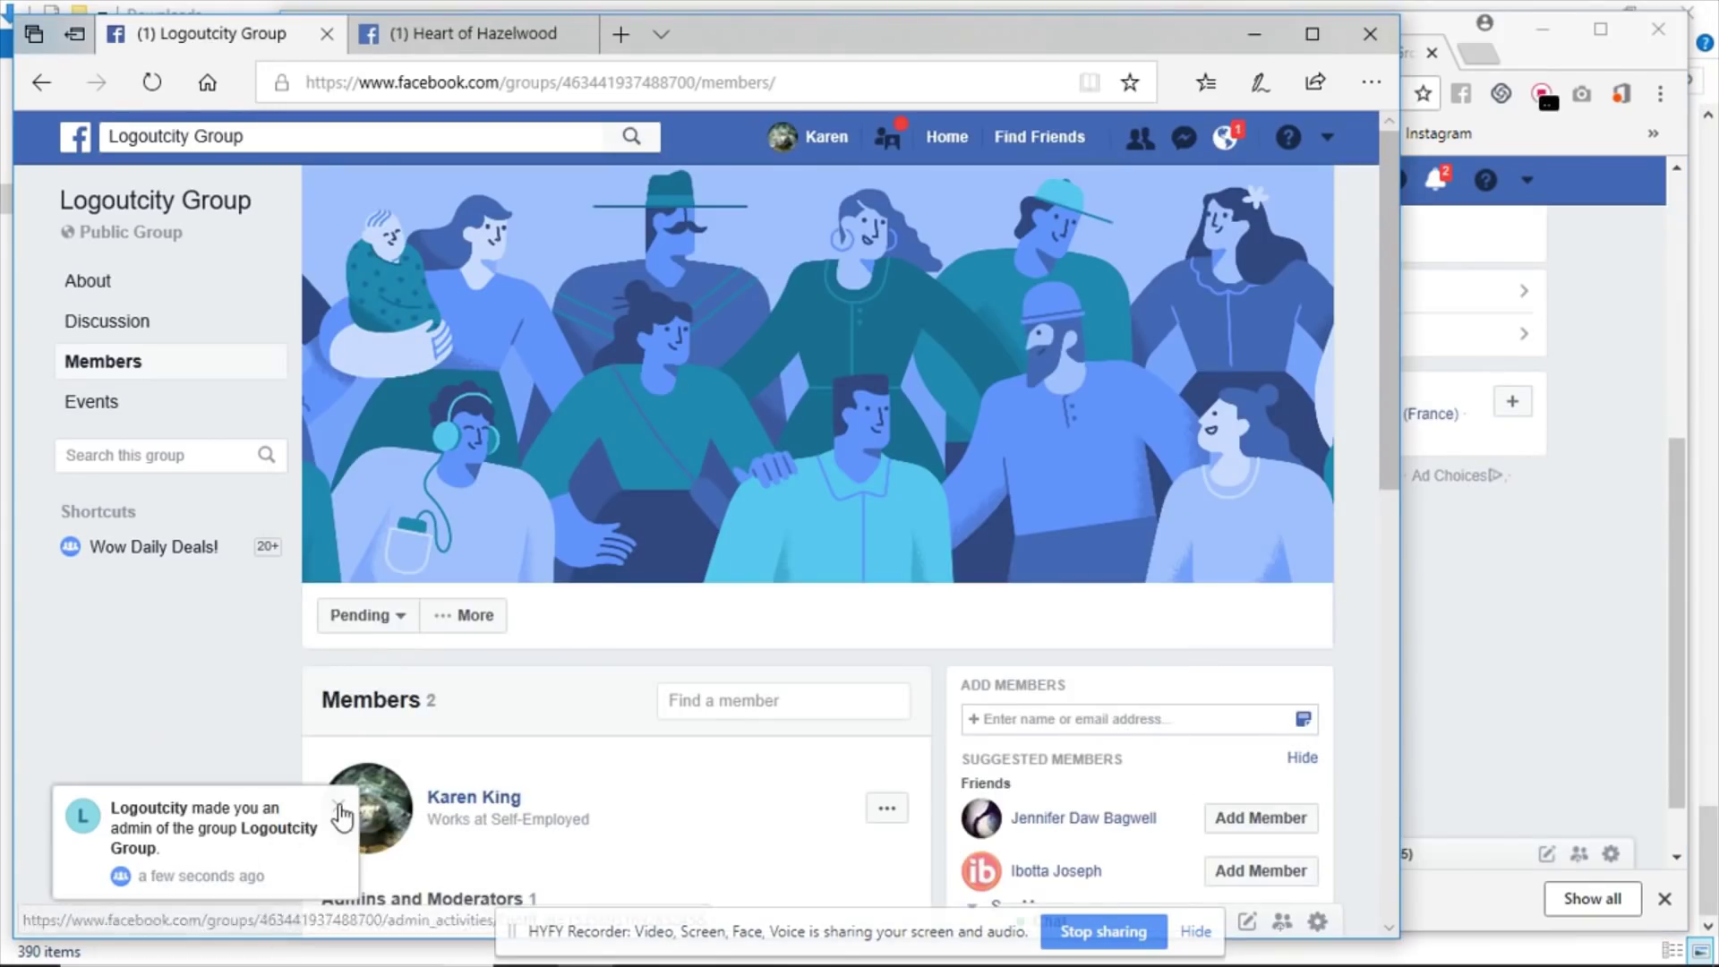
pyautogui.click(340, 813)
pyautogui.click(100, 280)
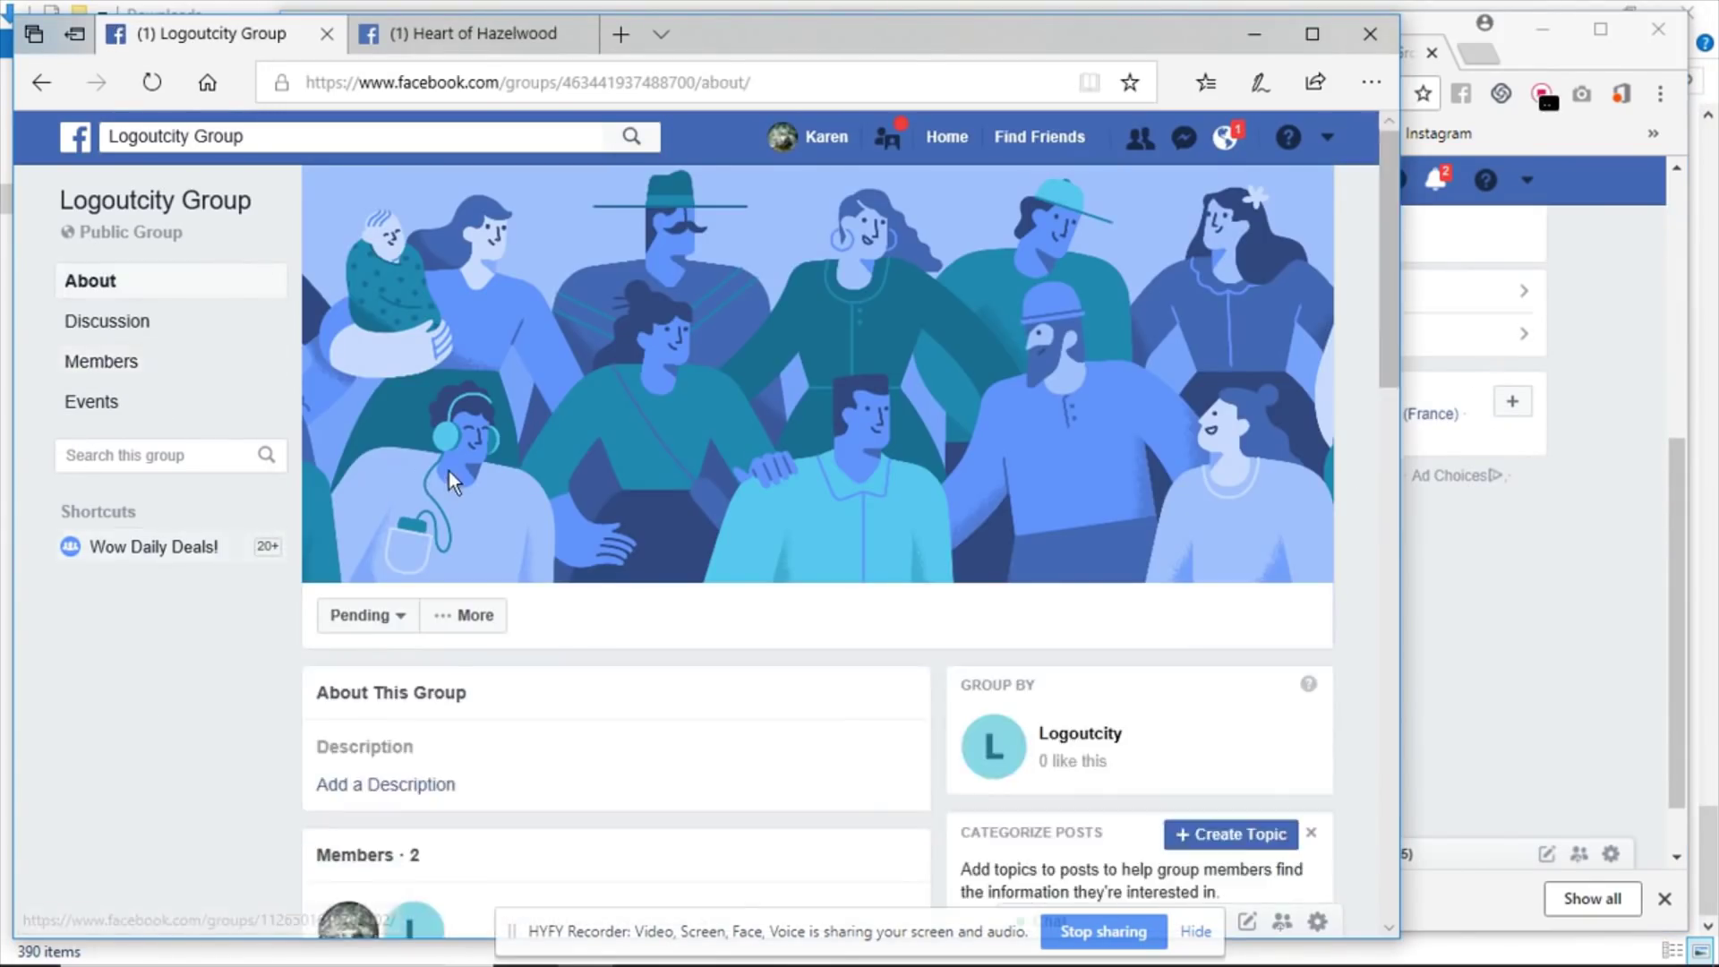
pyautogui.scroll(-3, 487, 440)
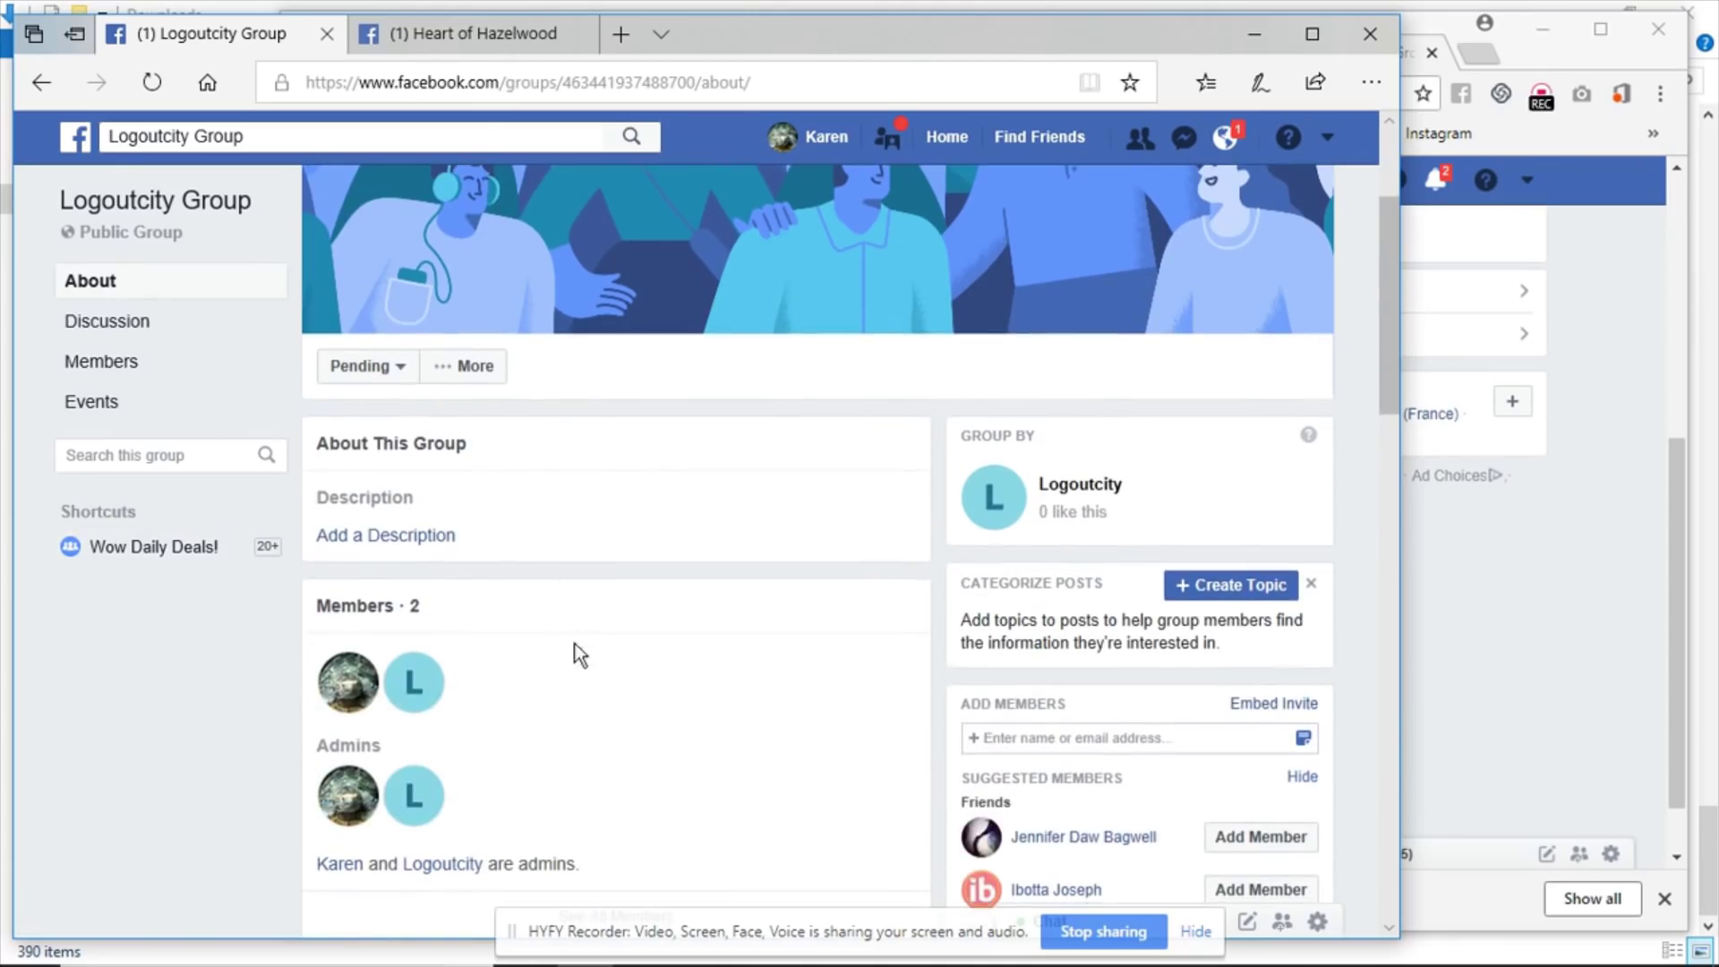
pyautogui.click(108, 363)
pyautogui.scroll(-5, 683, 386)
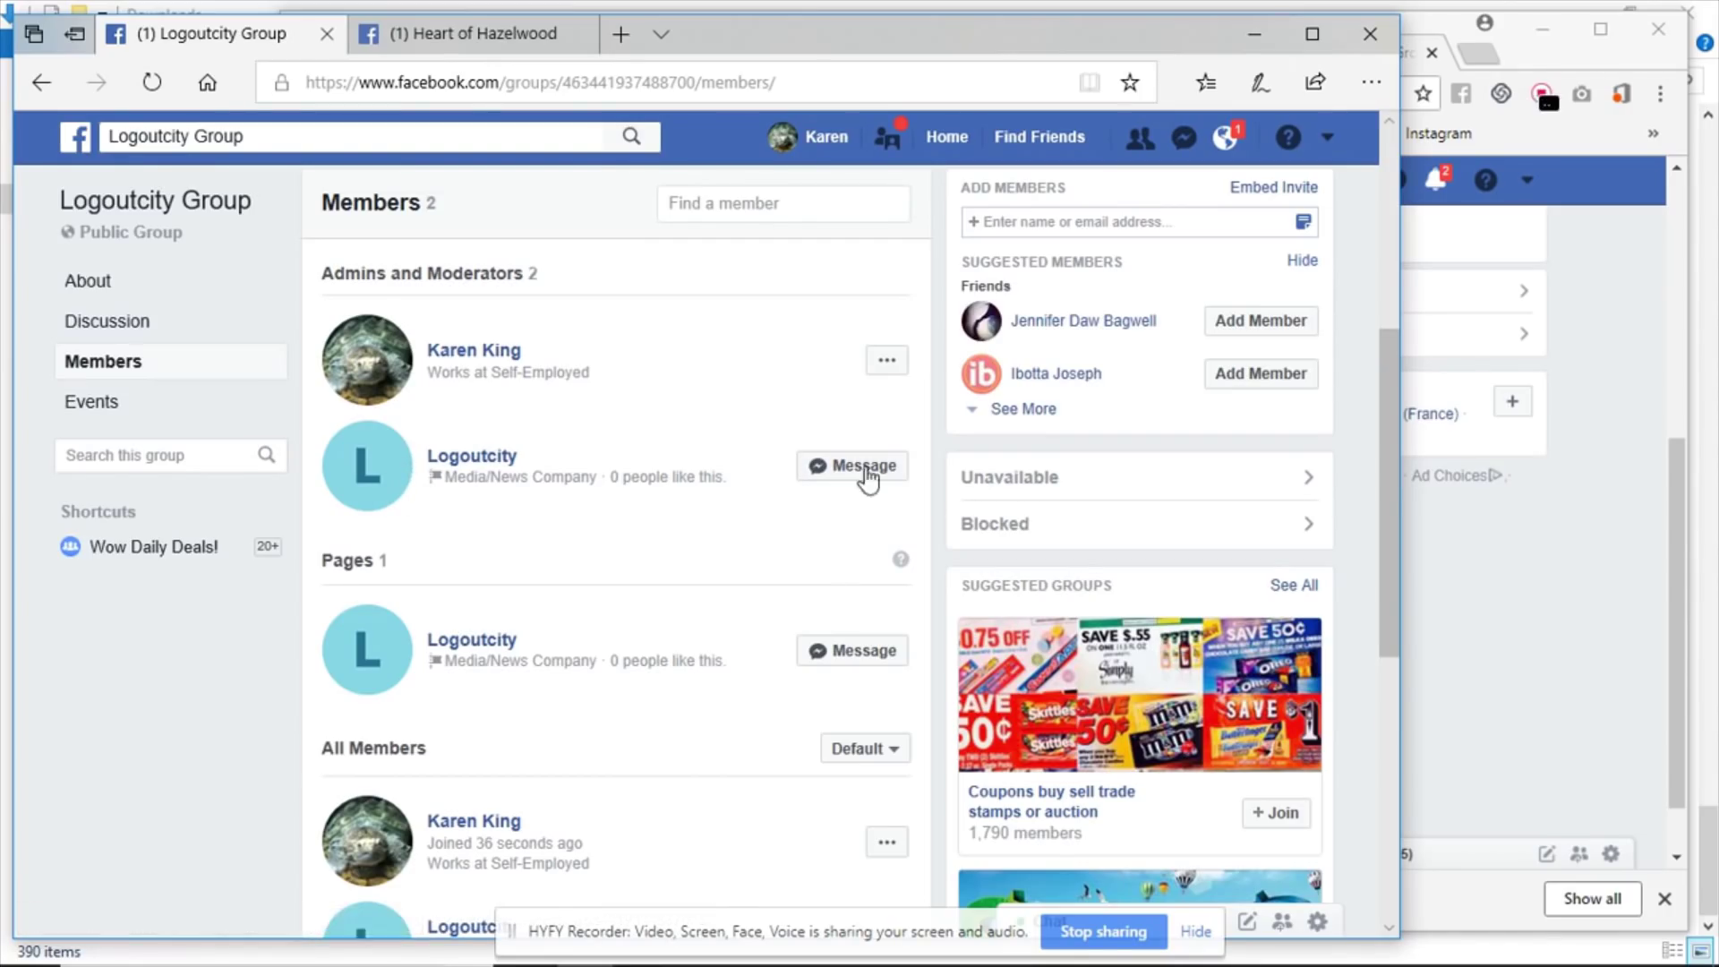
# View the role options on her own membership and close them unchanged.
pyautogui.click(886, 362)
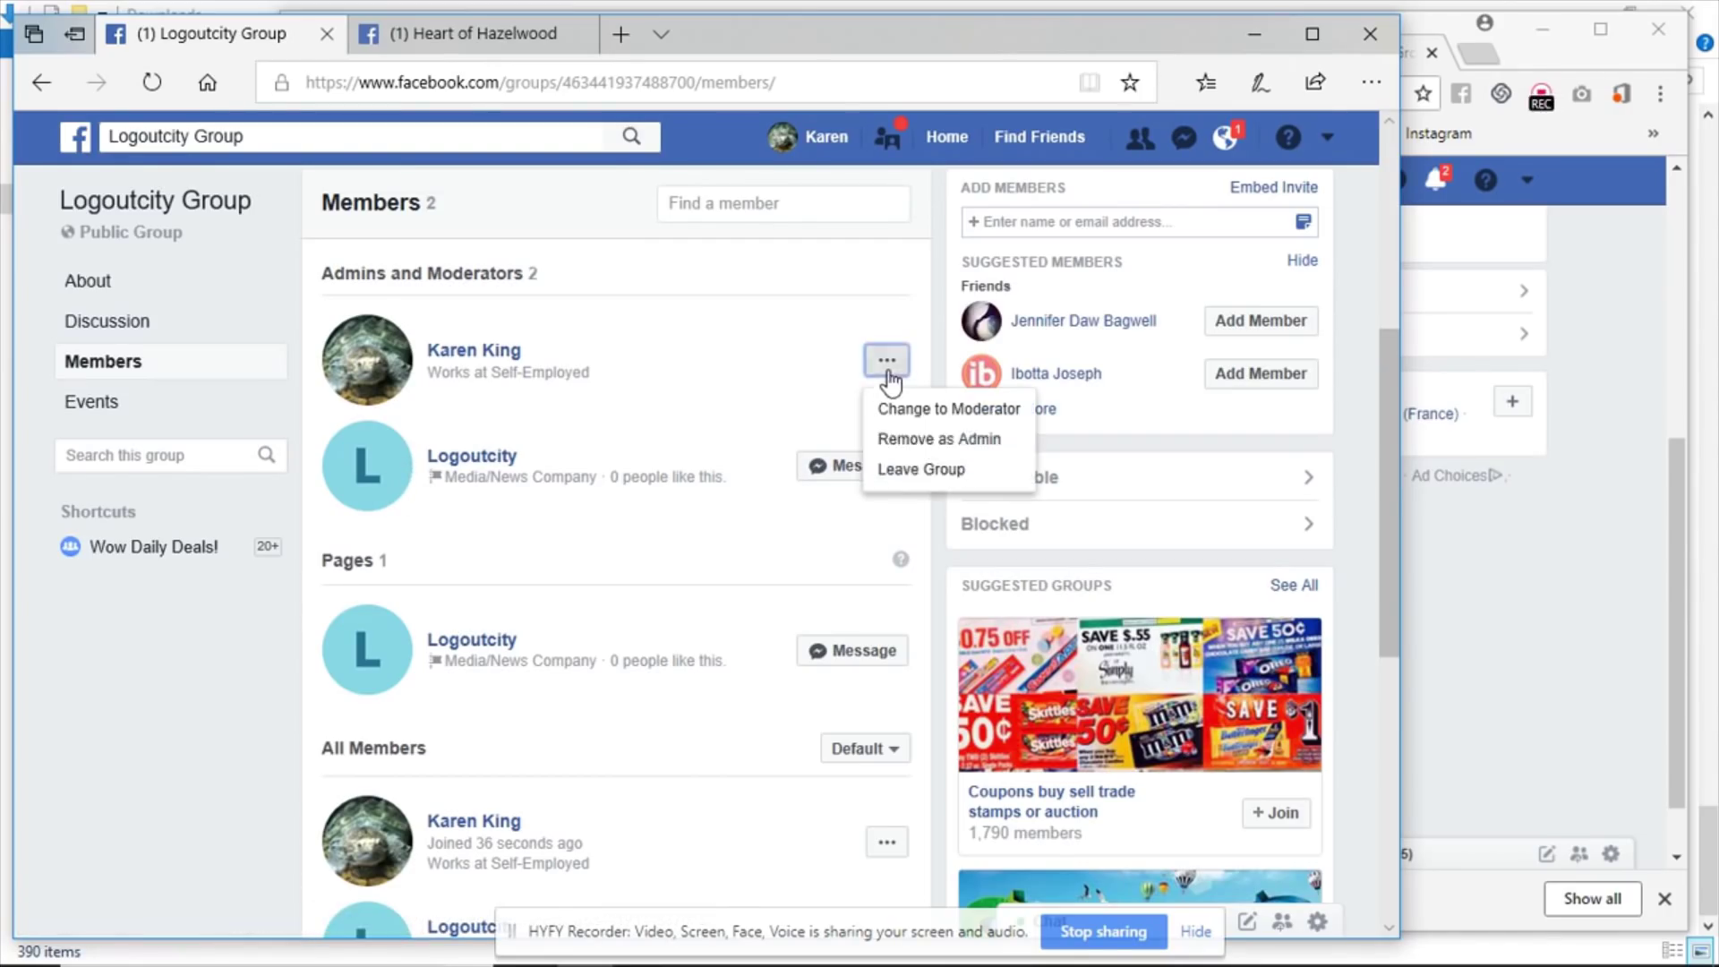
pyautogui.click(816, 500)
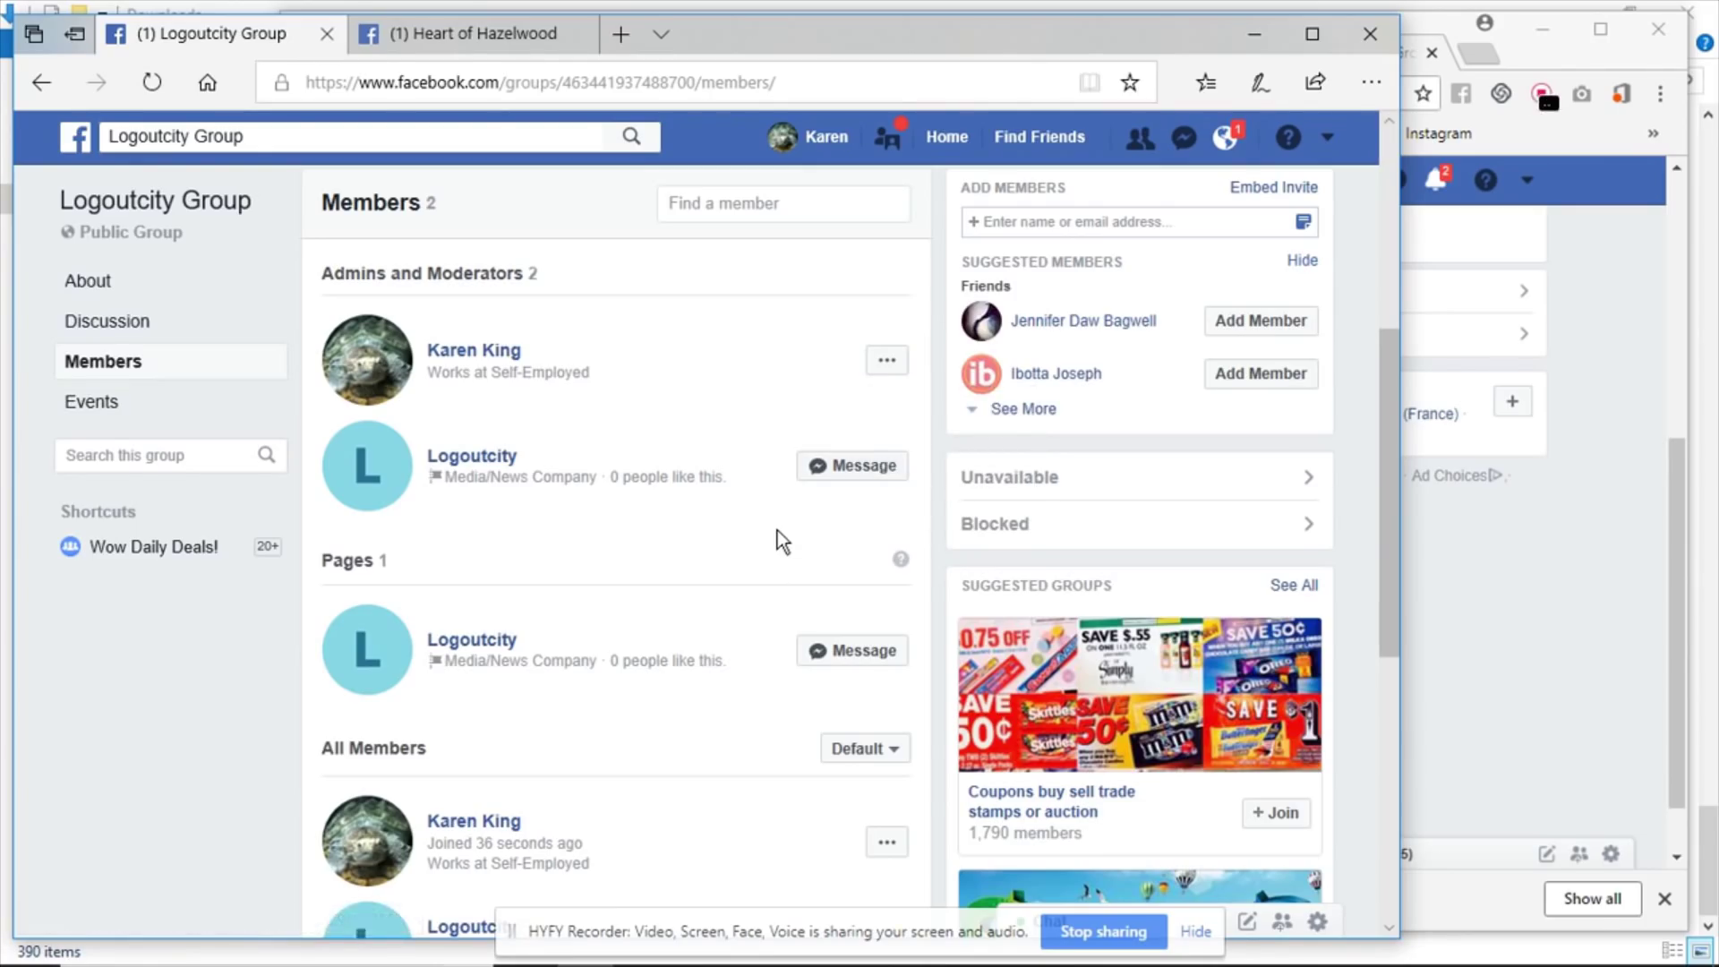
pyautogui.scroll(3, 777, 530)
# Add the suggested friend as a member, then open the group from the page window's notification.
pyautogui.click(1086, 488)
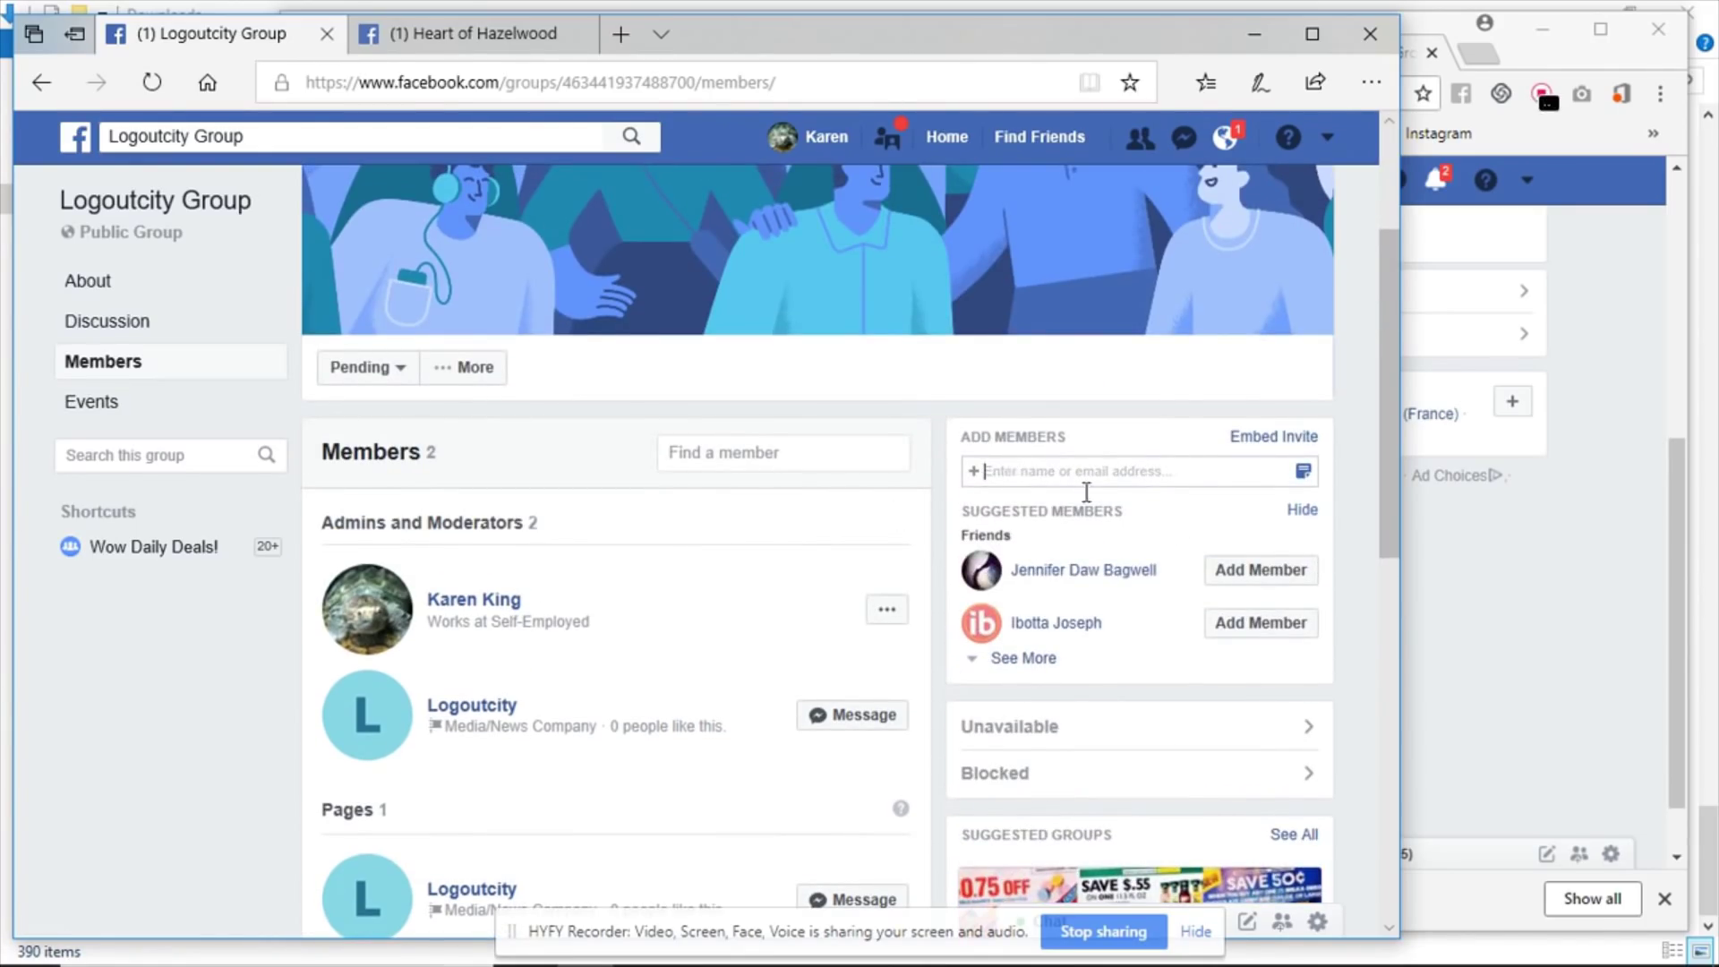
pyautogui.click(1253, 573)
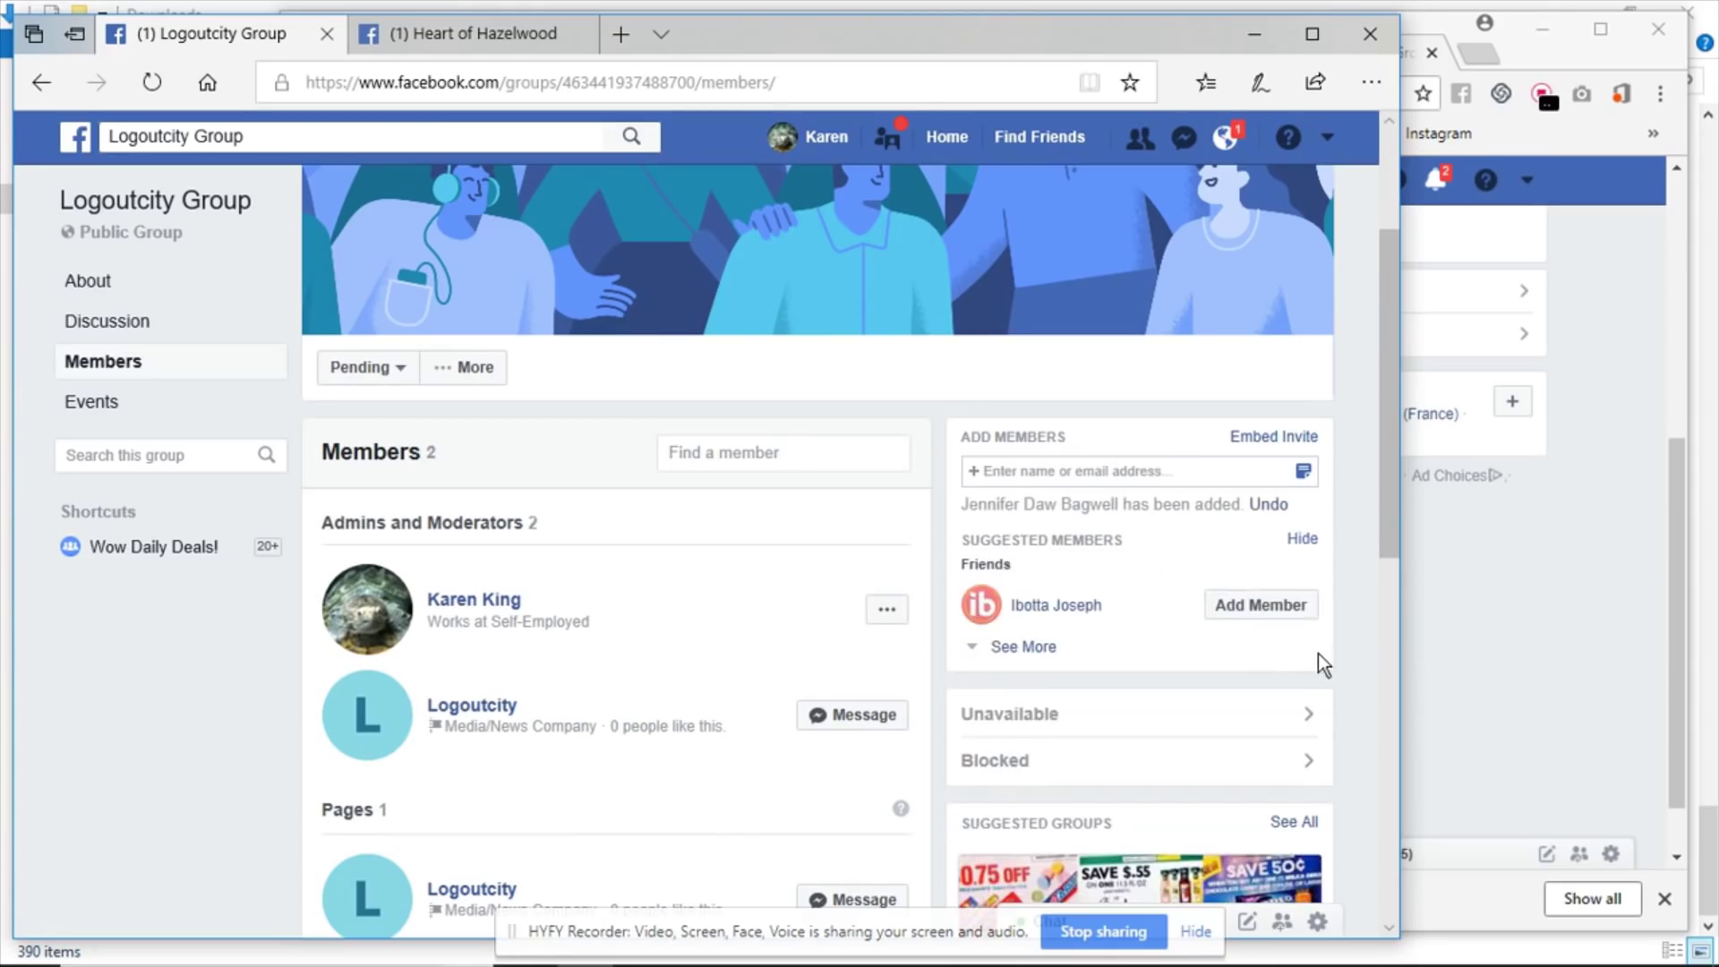
pyautogui.click(1497, 589)
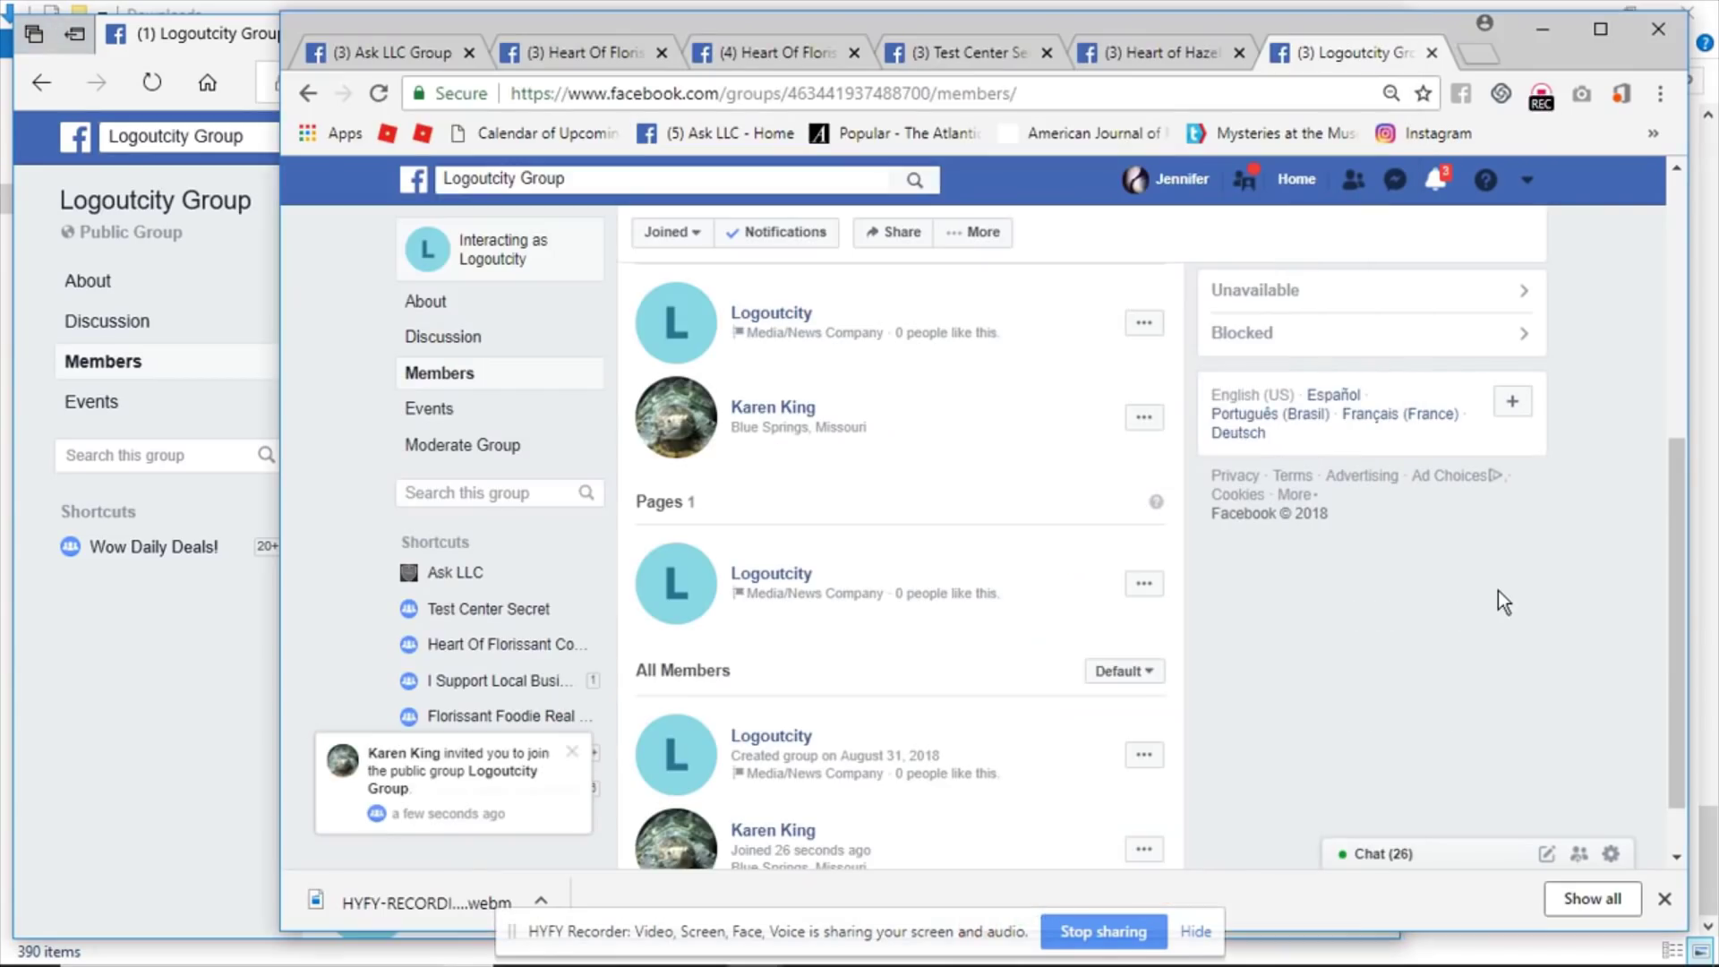
pyautogui.click(451, 770)
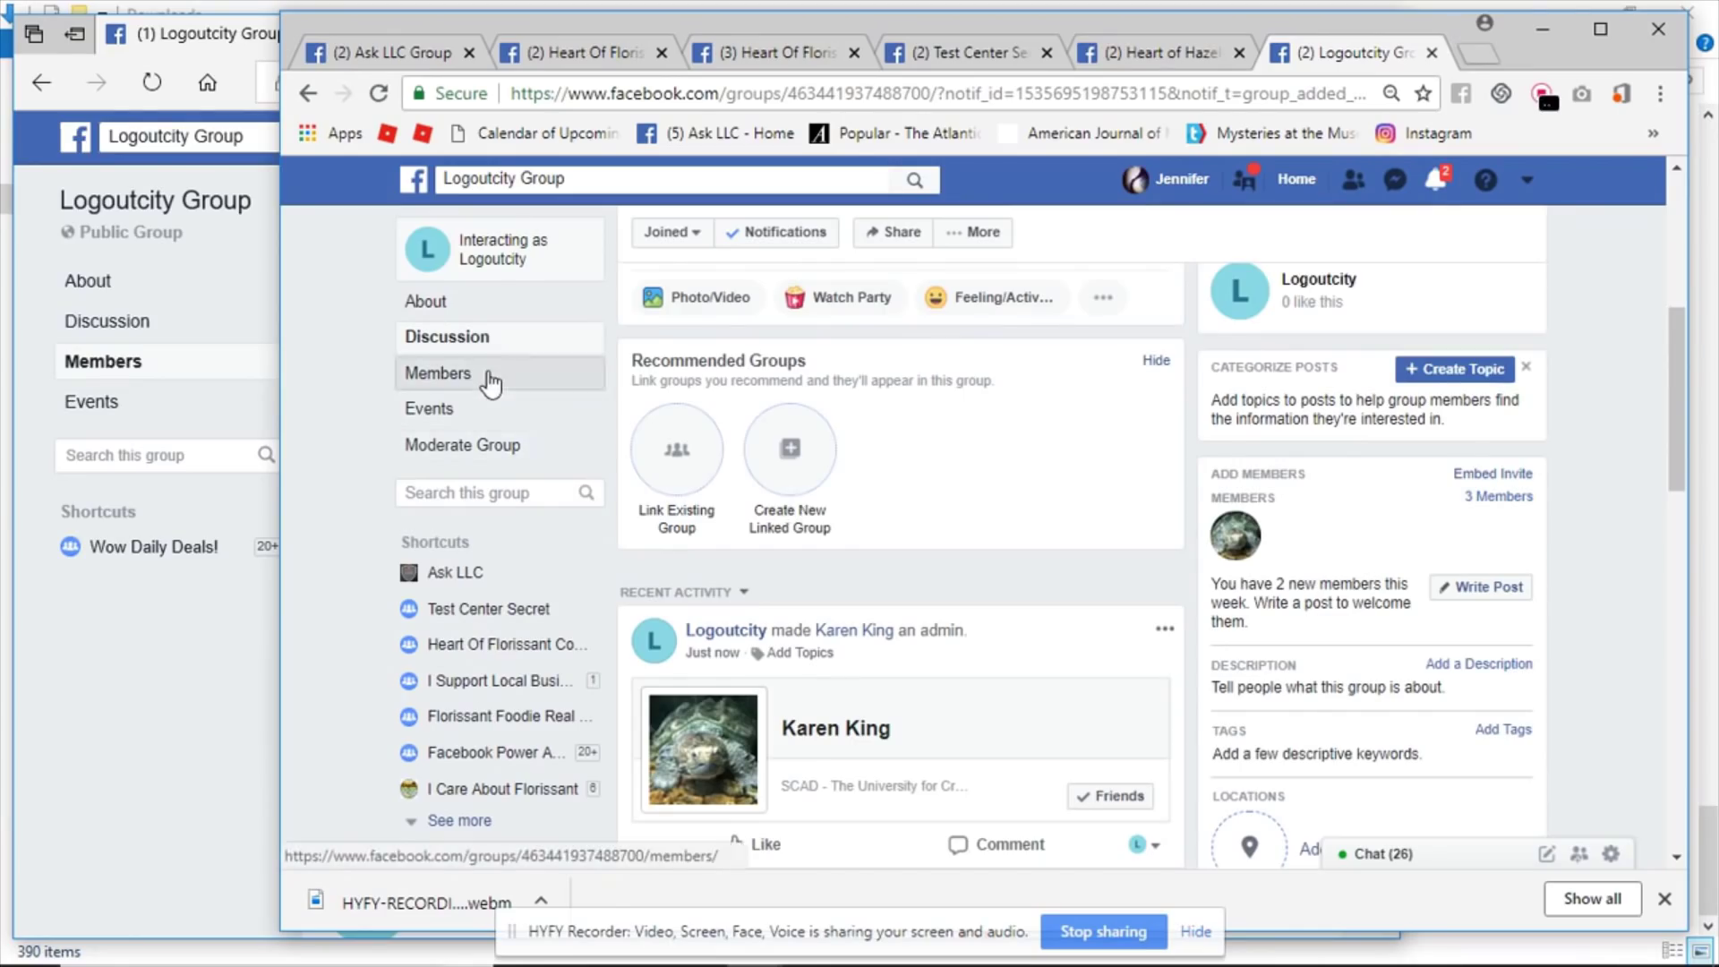
# Open the 3-member list and view the newly added member's role options.
pyautogui.click(484, 374)
pyautogui.scroll(-2, 841, 470)
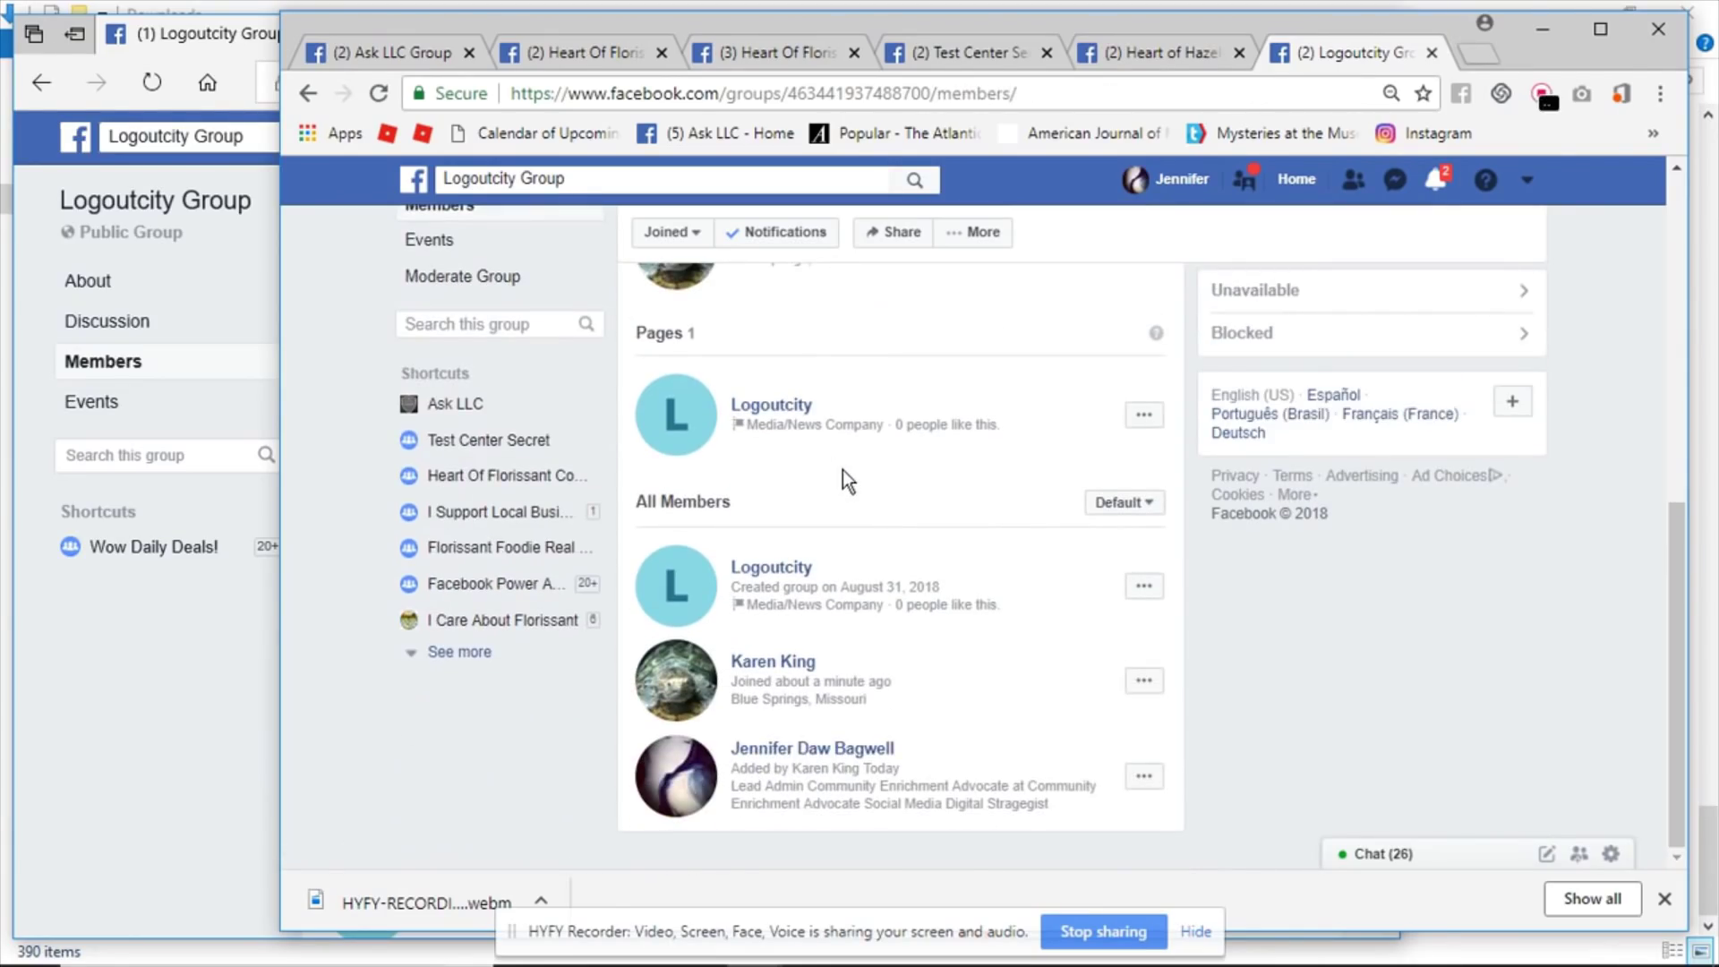
pyautogui.click(1142, 777)
pyautogui.scroll(-1, 1150, 788)
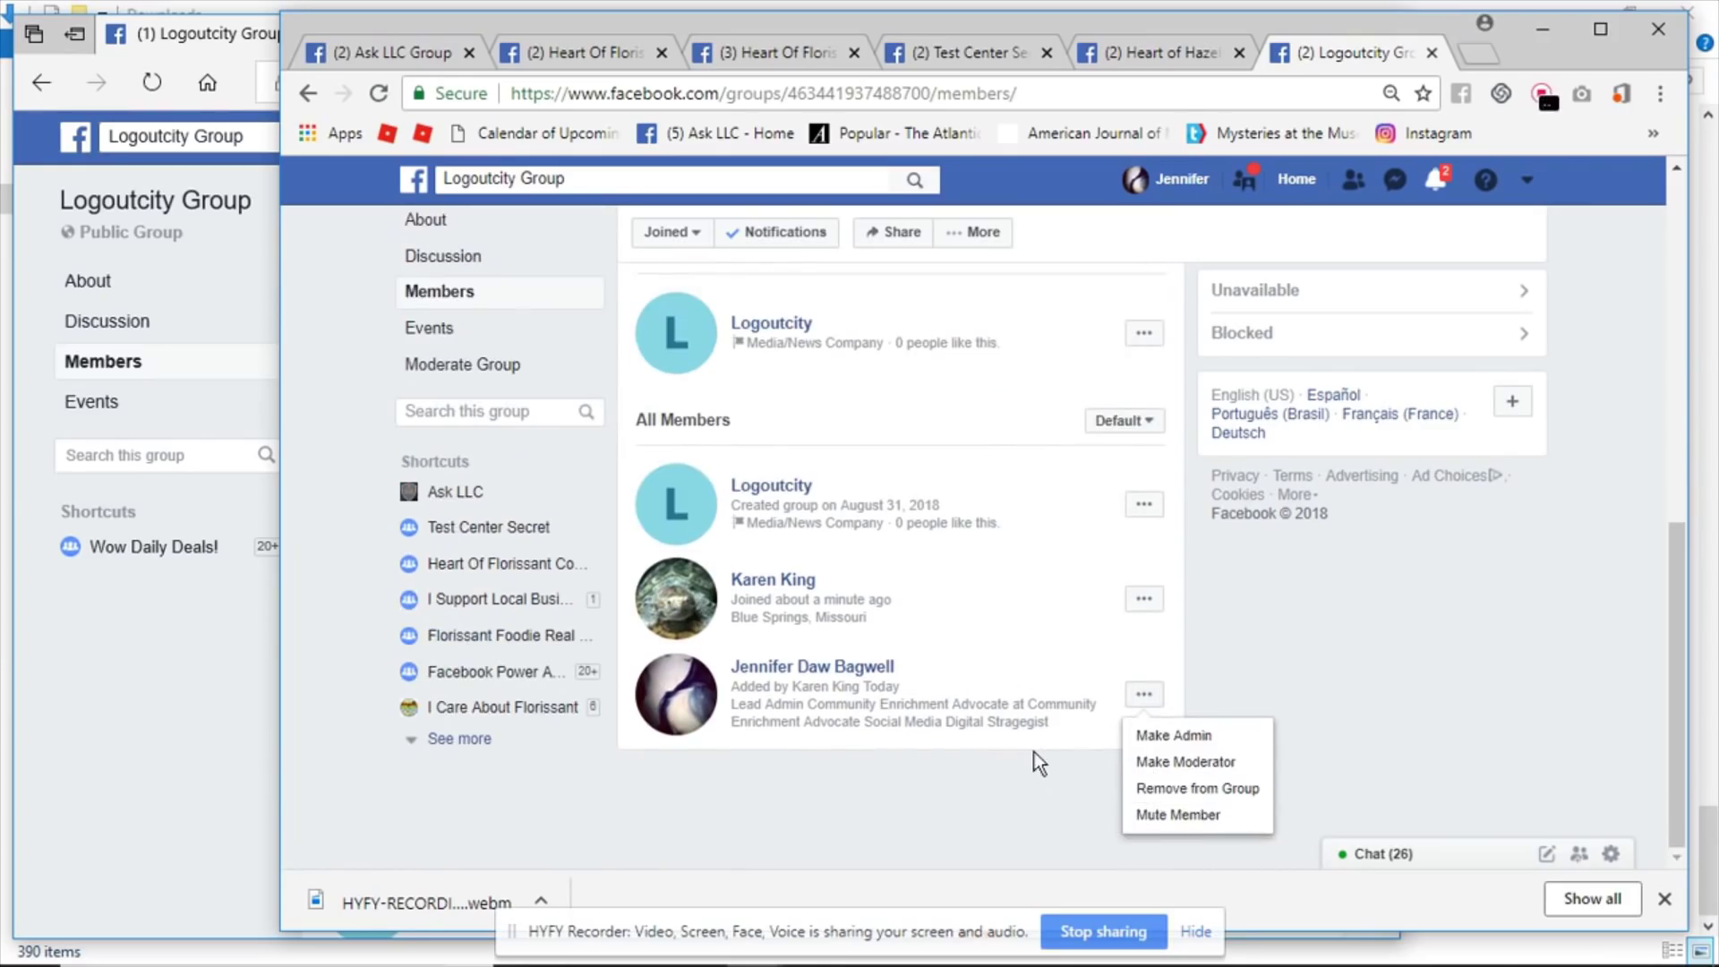
pyautogui.scroll(1, 1039, 756)
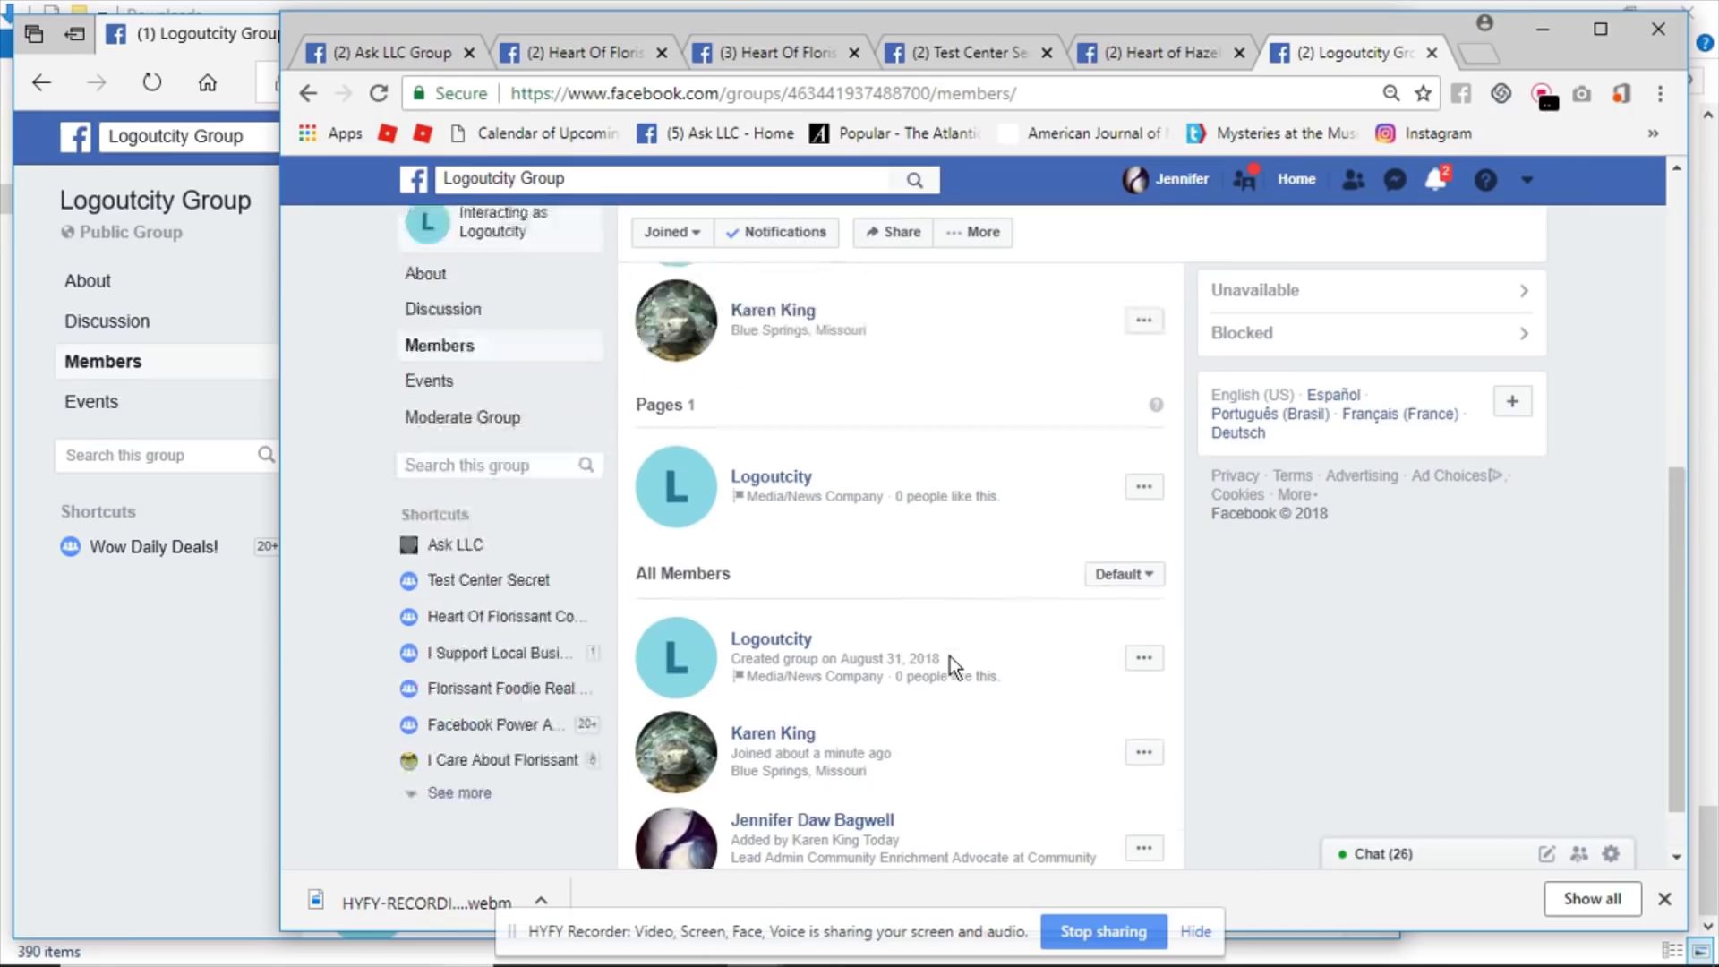
pyautogui.scroll(3, 946, 652)
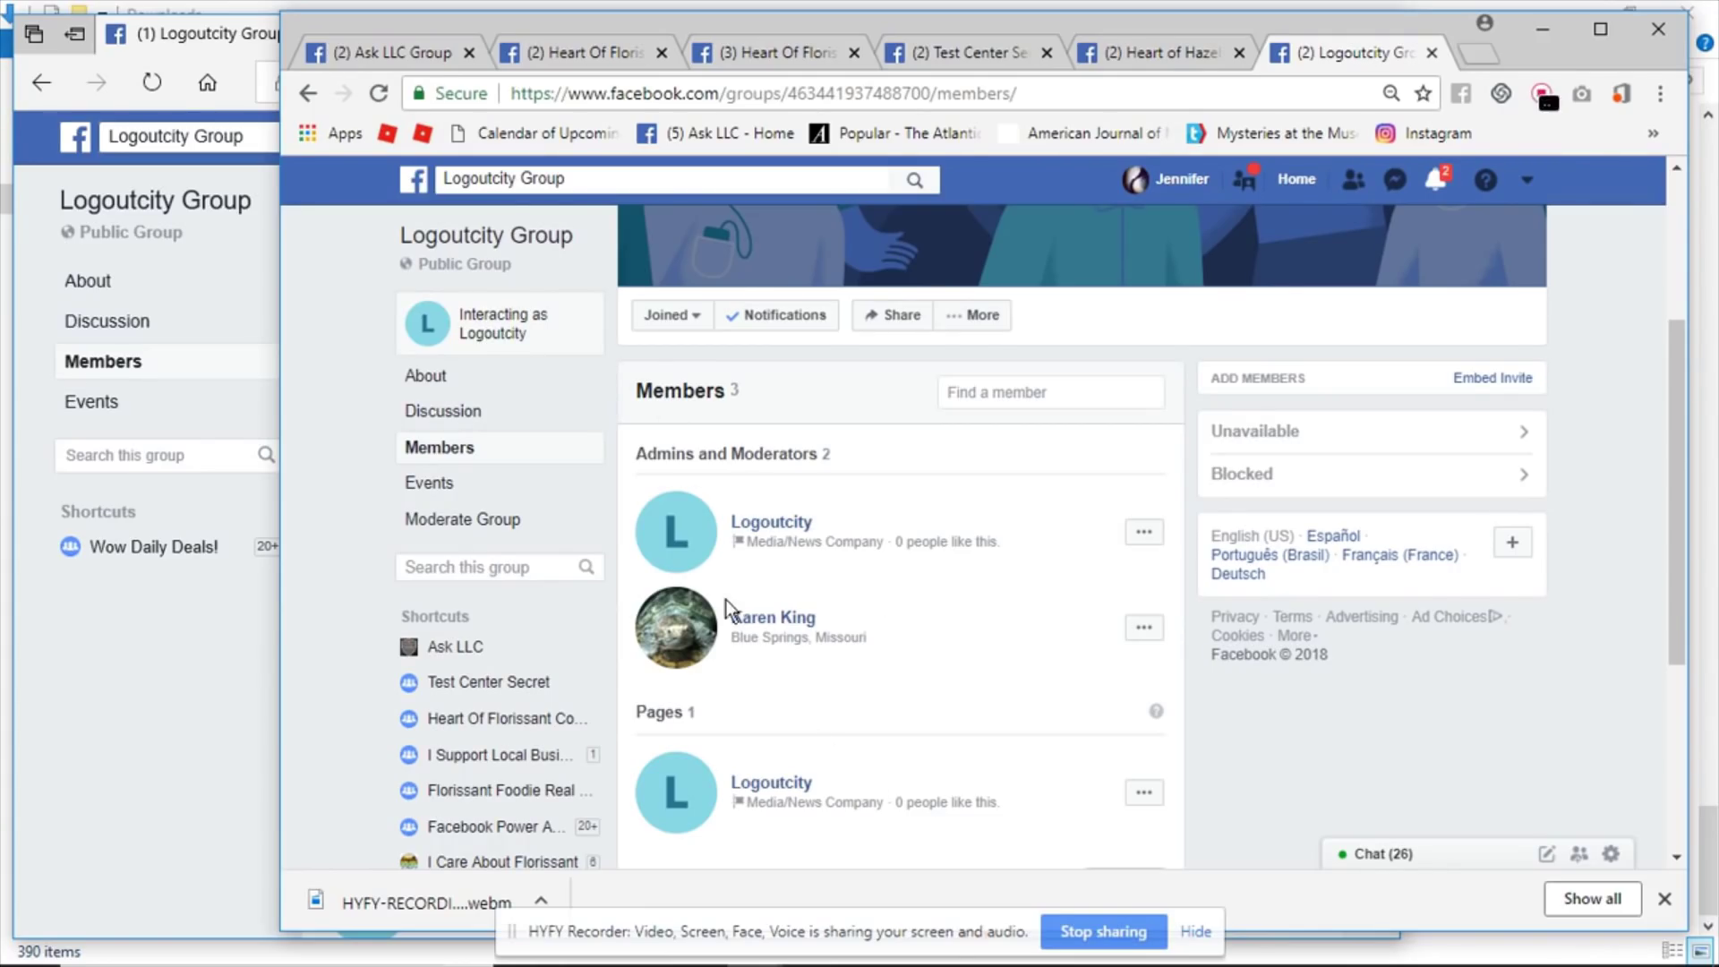
pyautogui.scroll(-2, 884, 586)
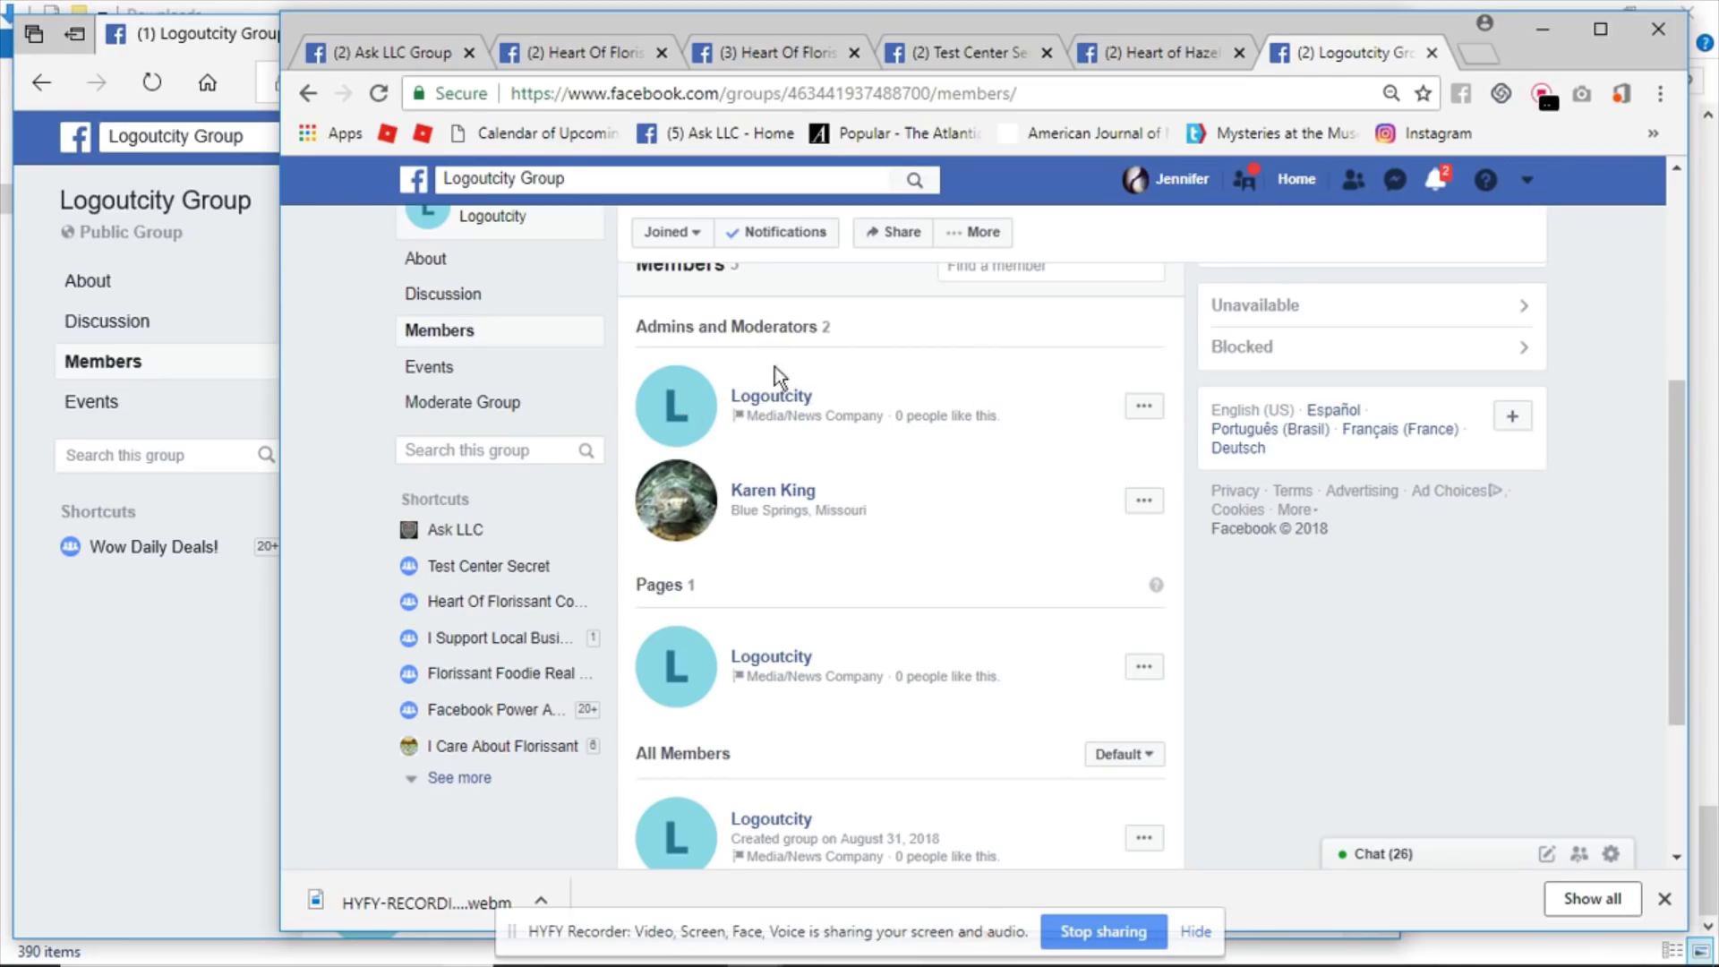
# Inspect the options for both admins, closing them without changing any role.
pyautogui.click(1143, 408)
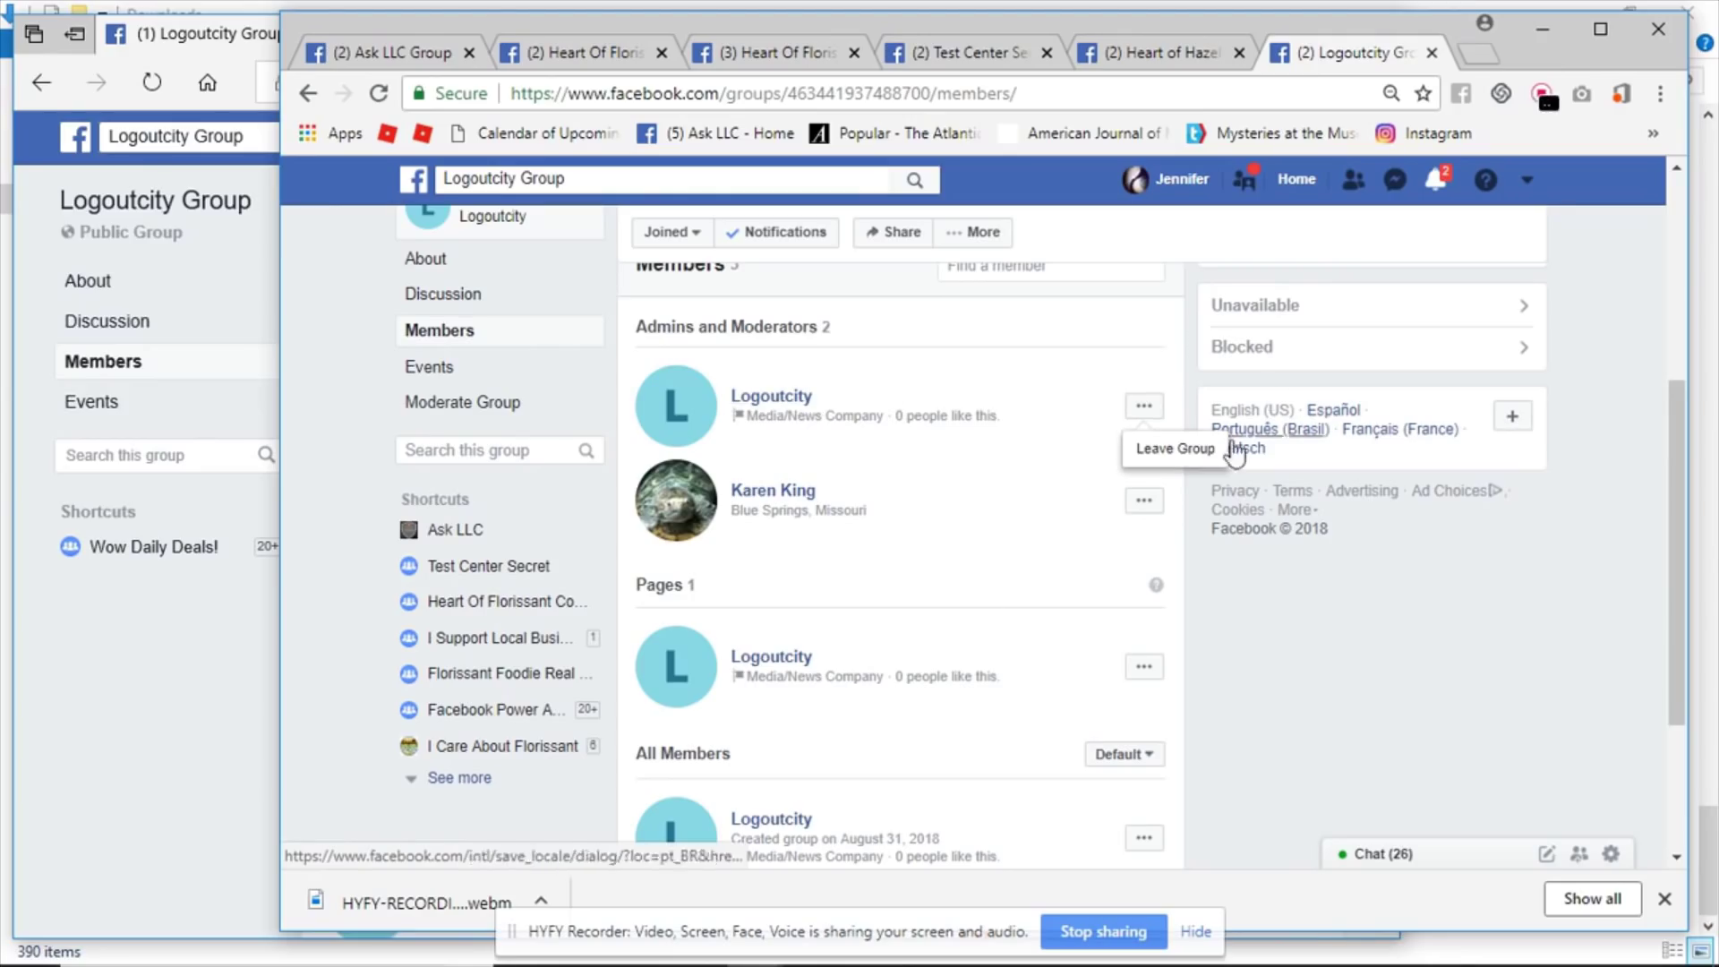
pyautogui.click(1134, 507)
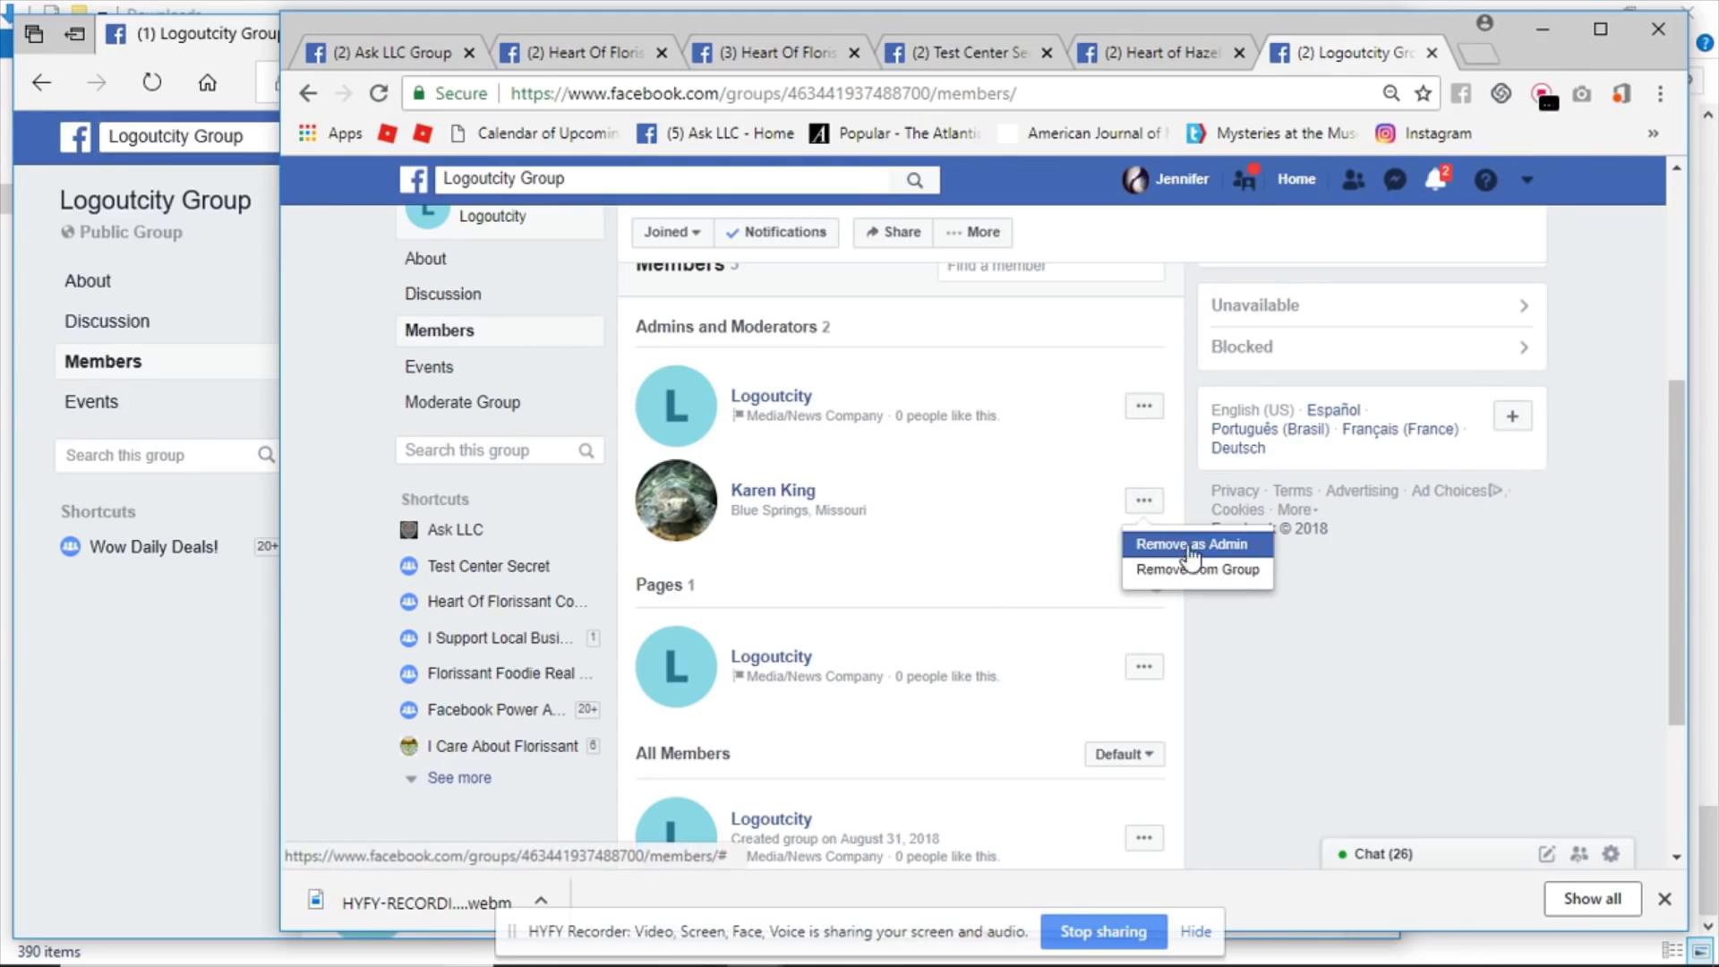
pyautogui.click(948, 524)
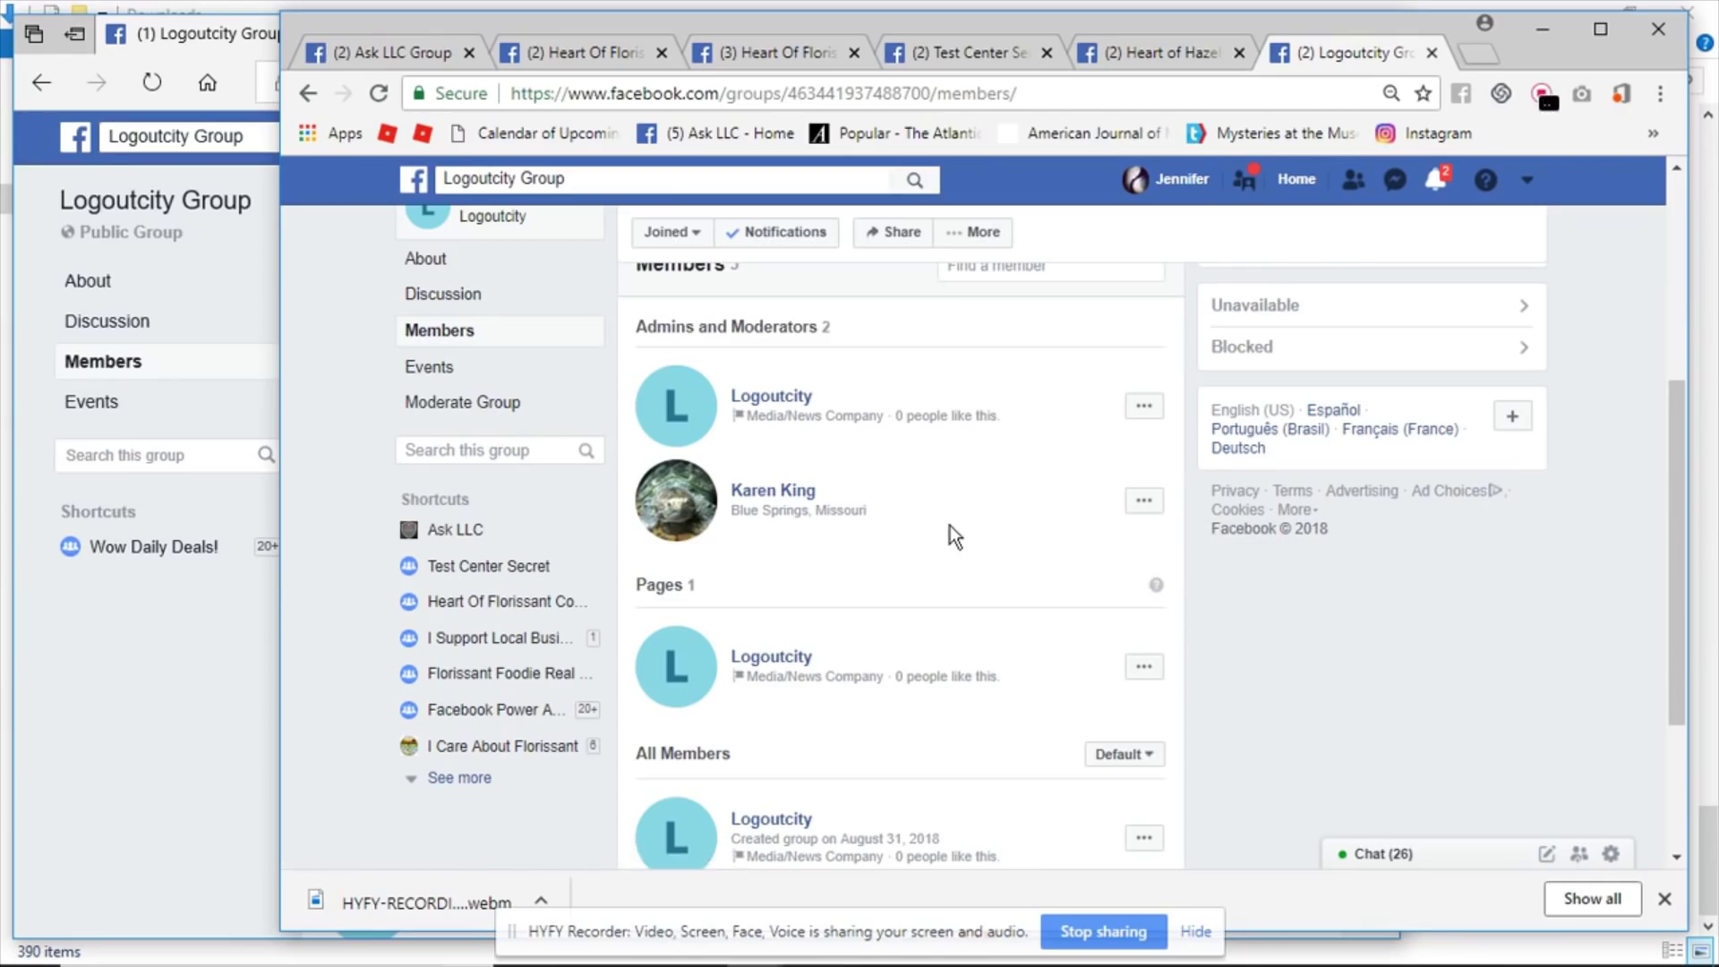
pyautogui.scroll(-3, 949, 524)
pyautogui.scroll(5, 949, 524)
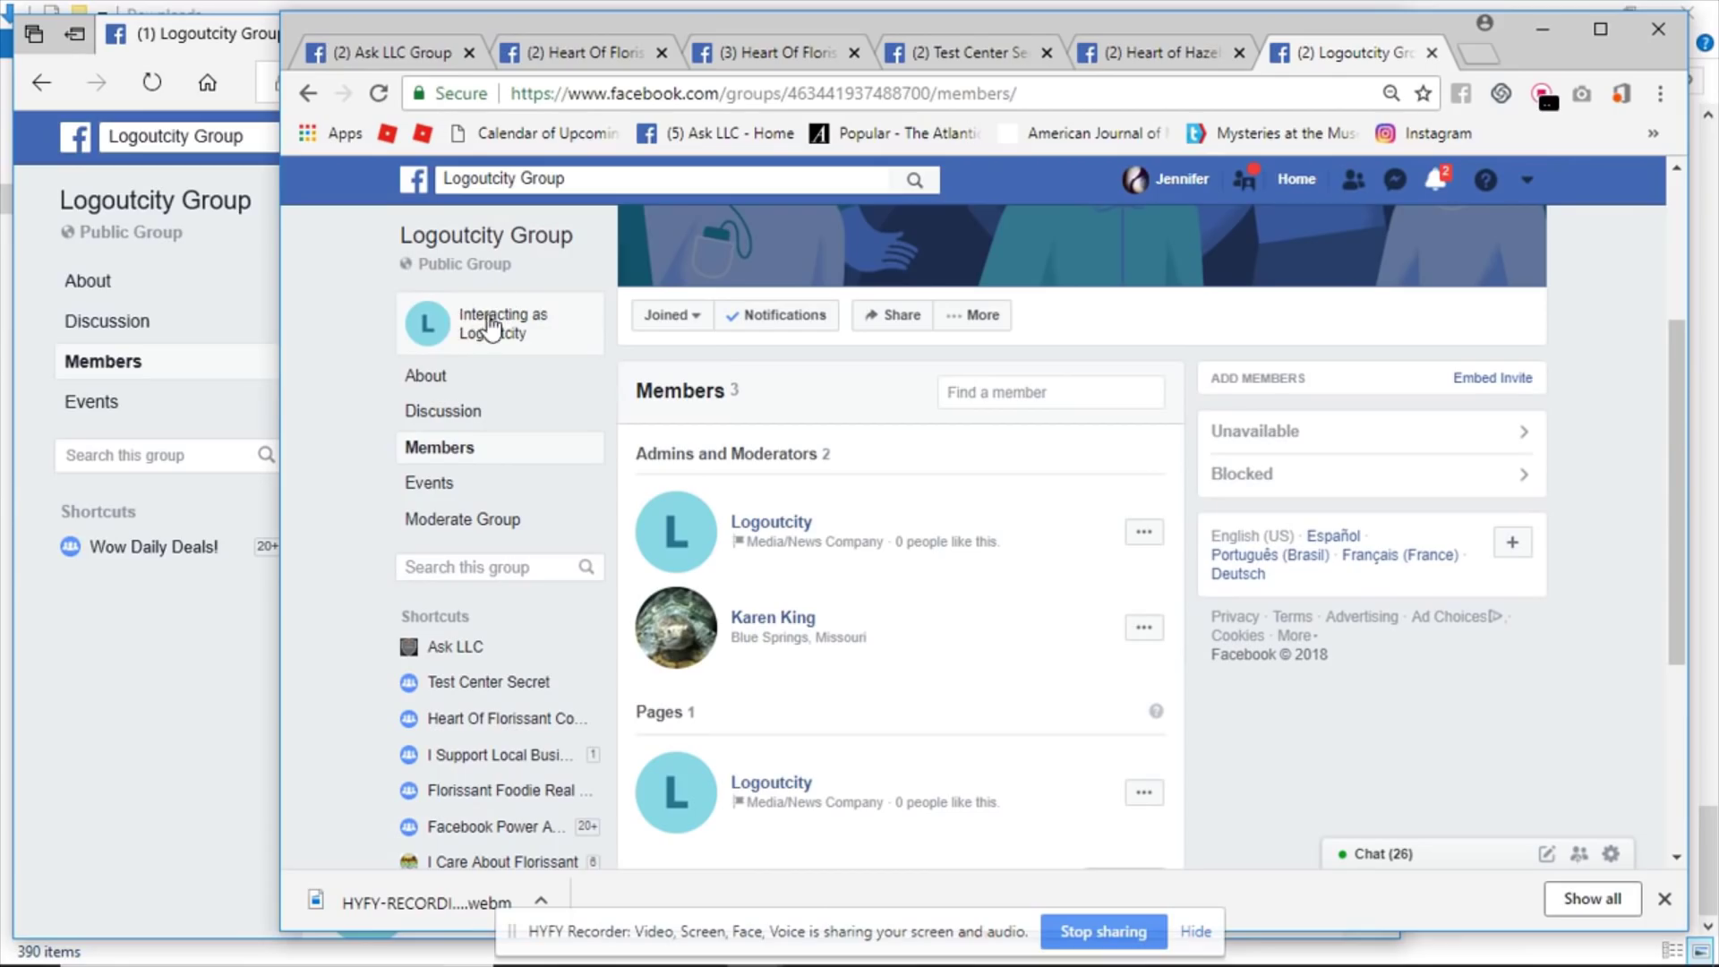
pyautogui.scroll(-4, 893, 582)
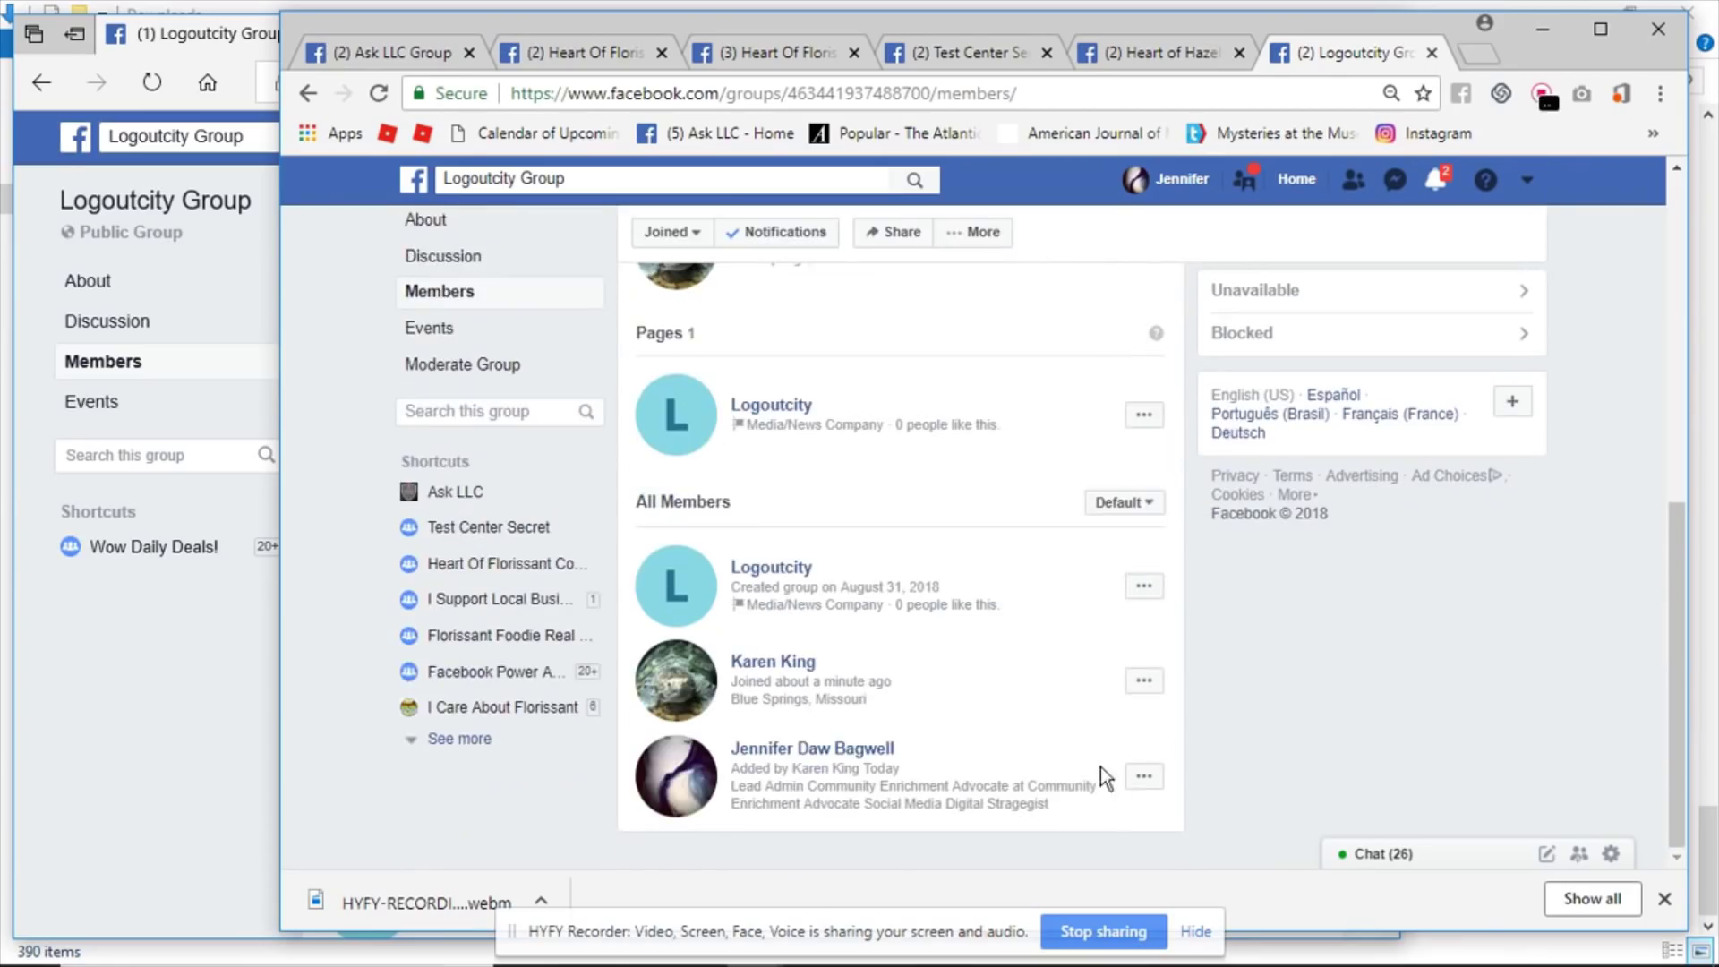
pyautogui.click(1143, 777)
pyautogui.scroll(-1, 1155, 806)
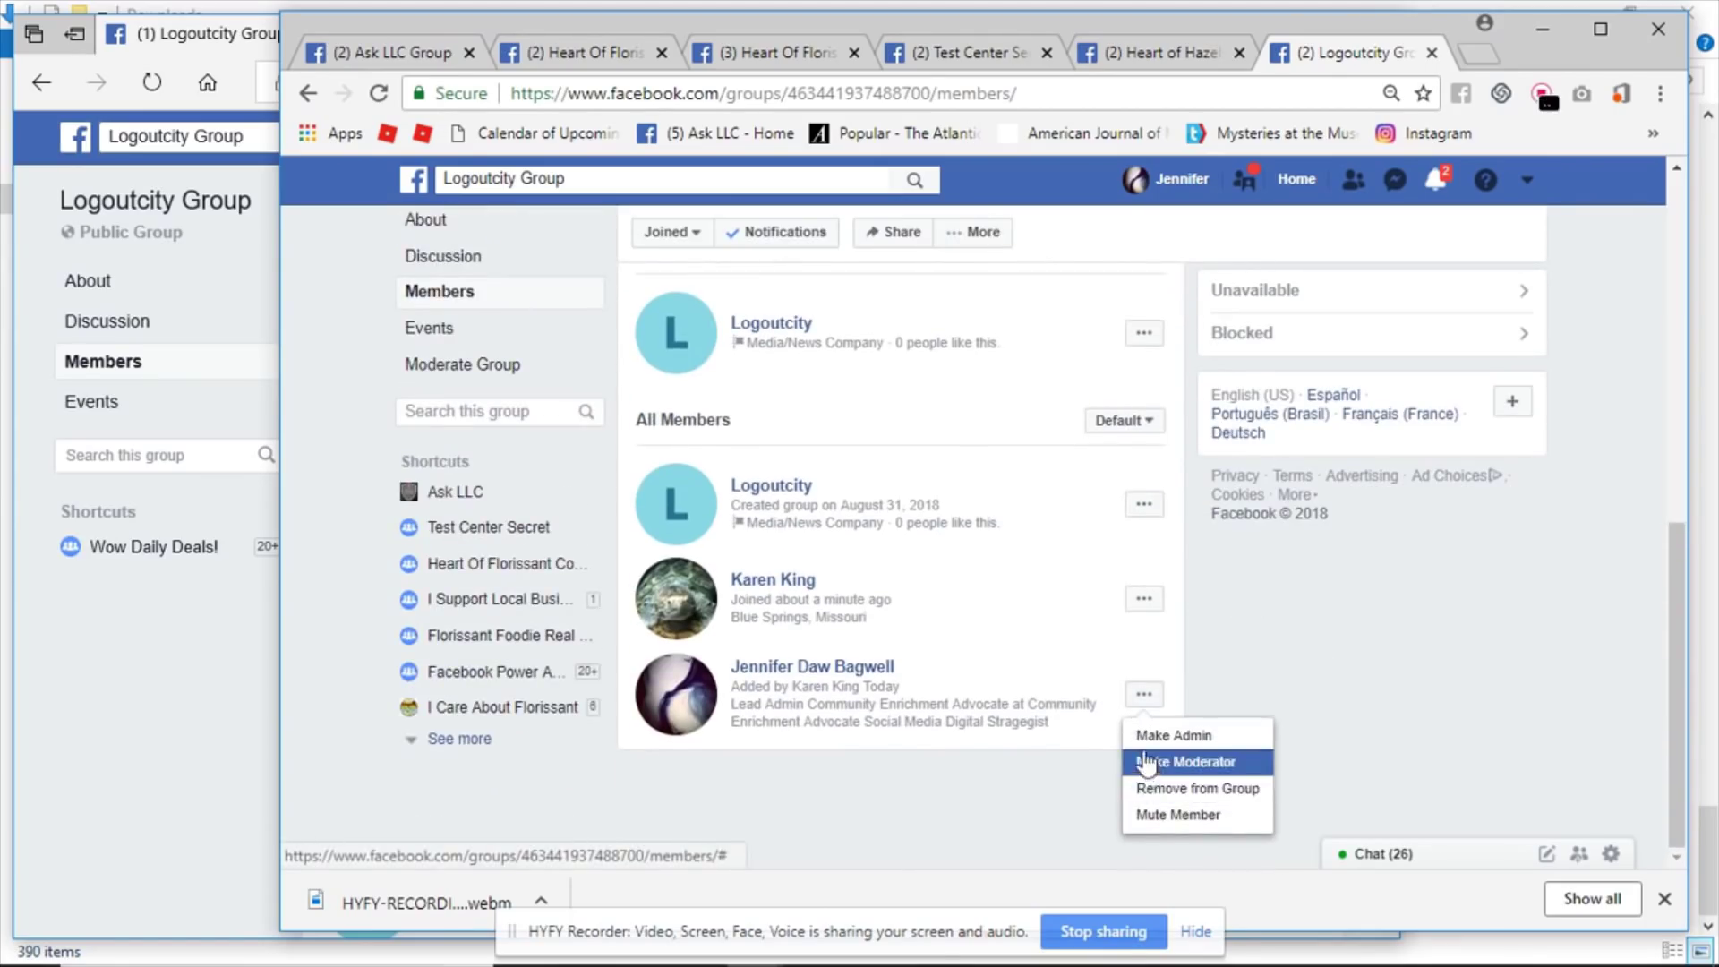
pyautogui.scroll(1, 1088, 780)
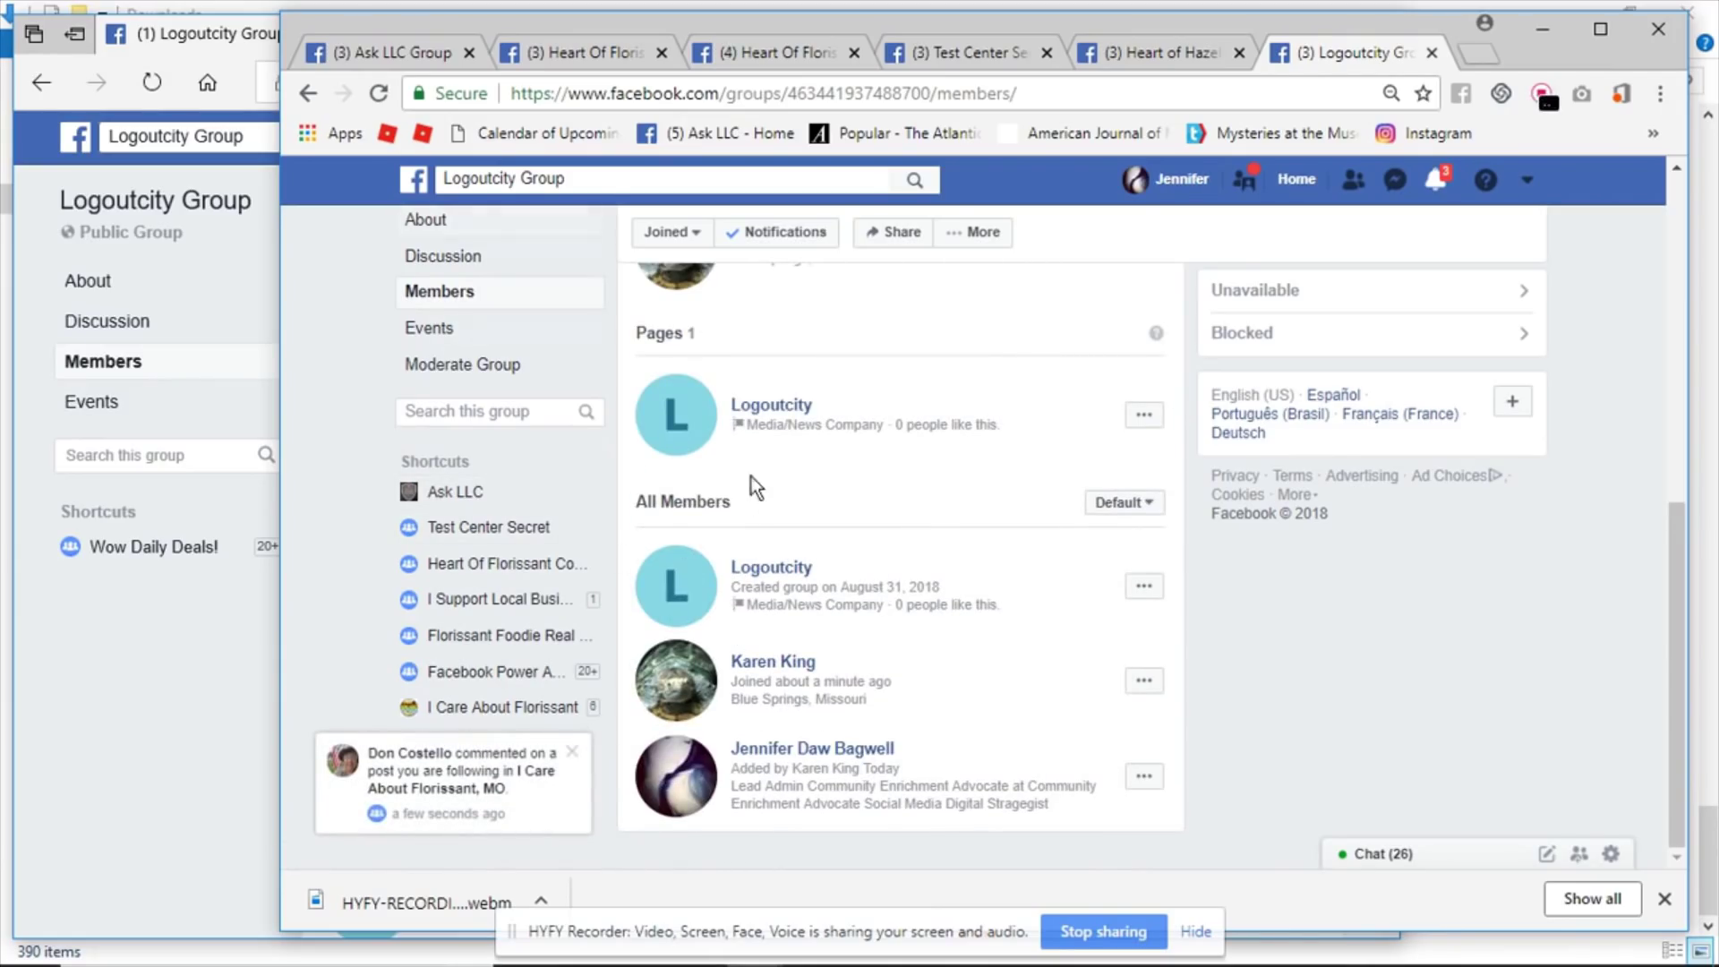
pyautogui.click(572, 752)
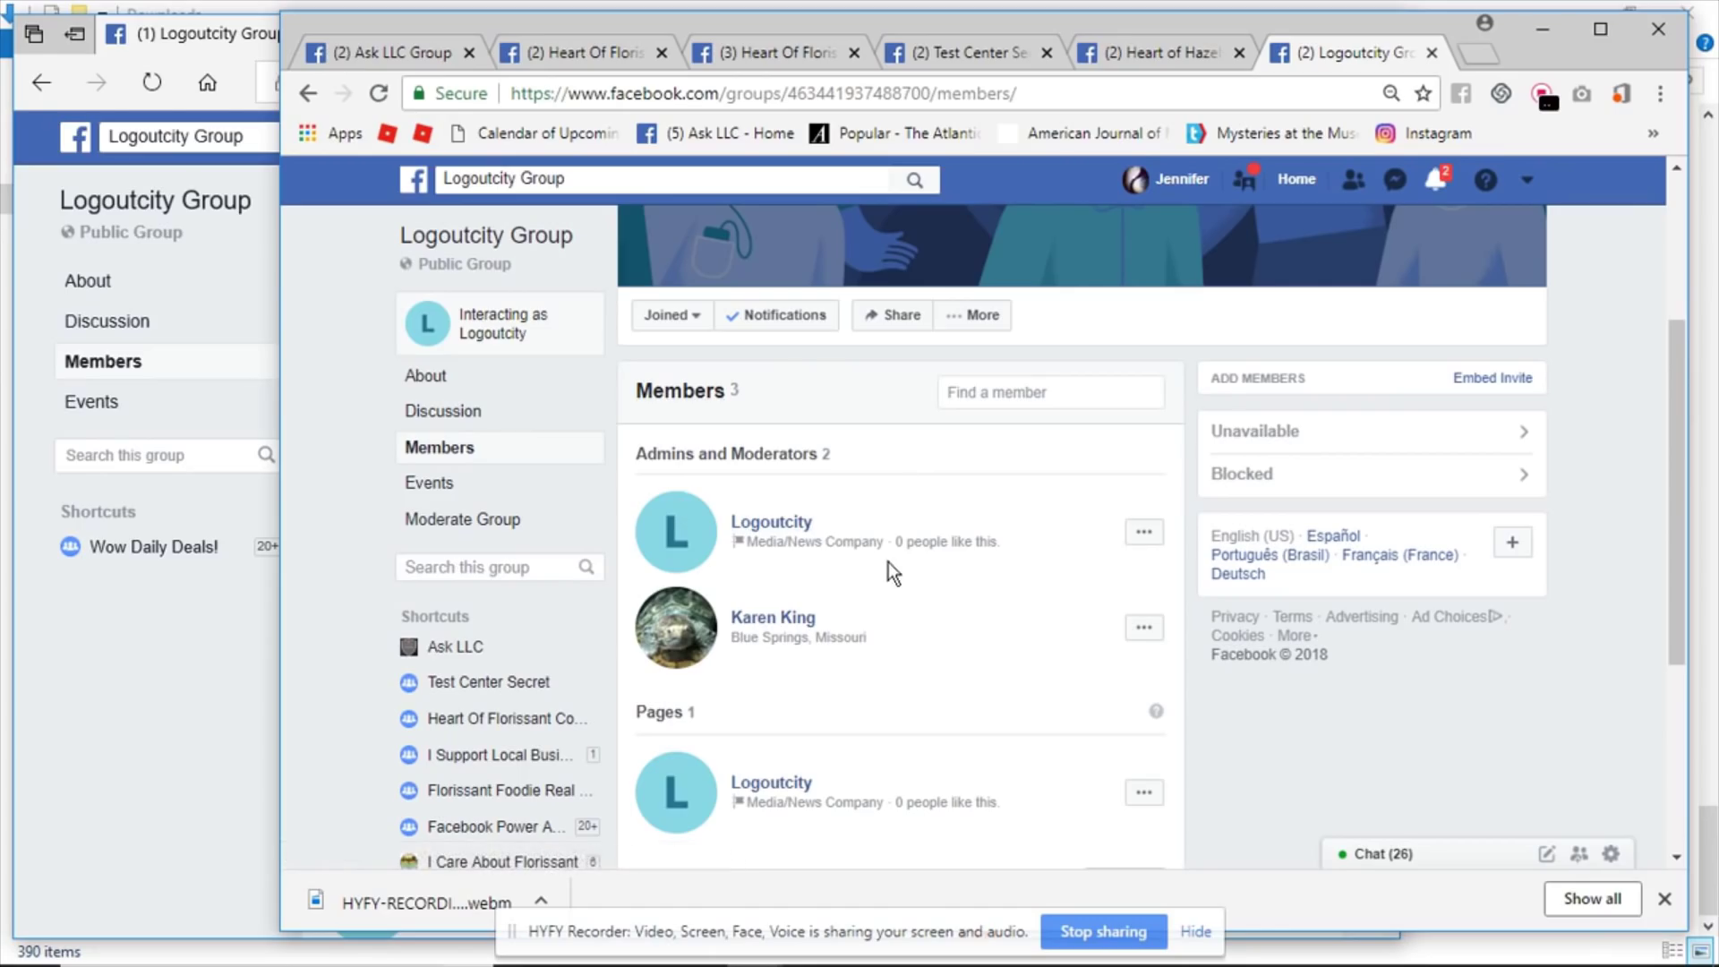
pyautogui.scroll(-1, 904, 535)
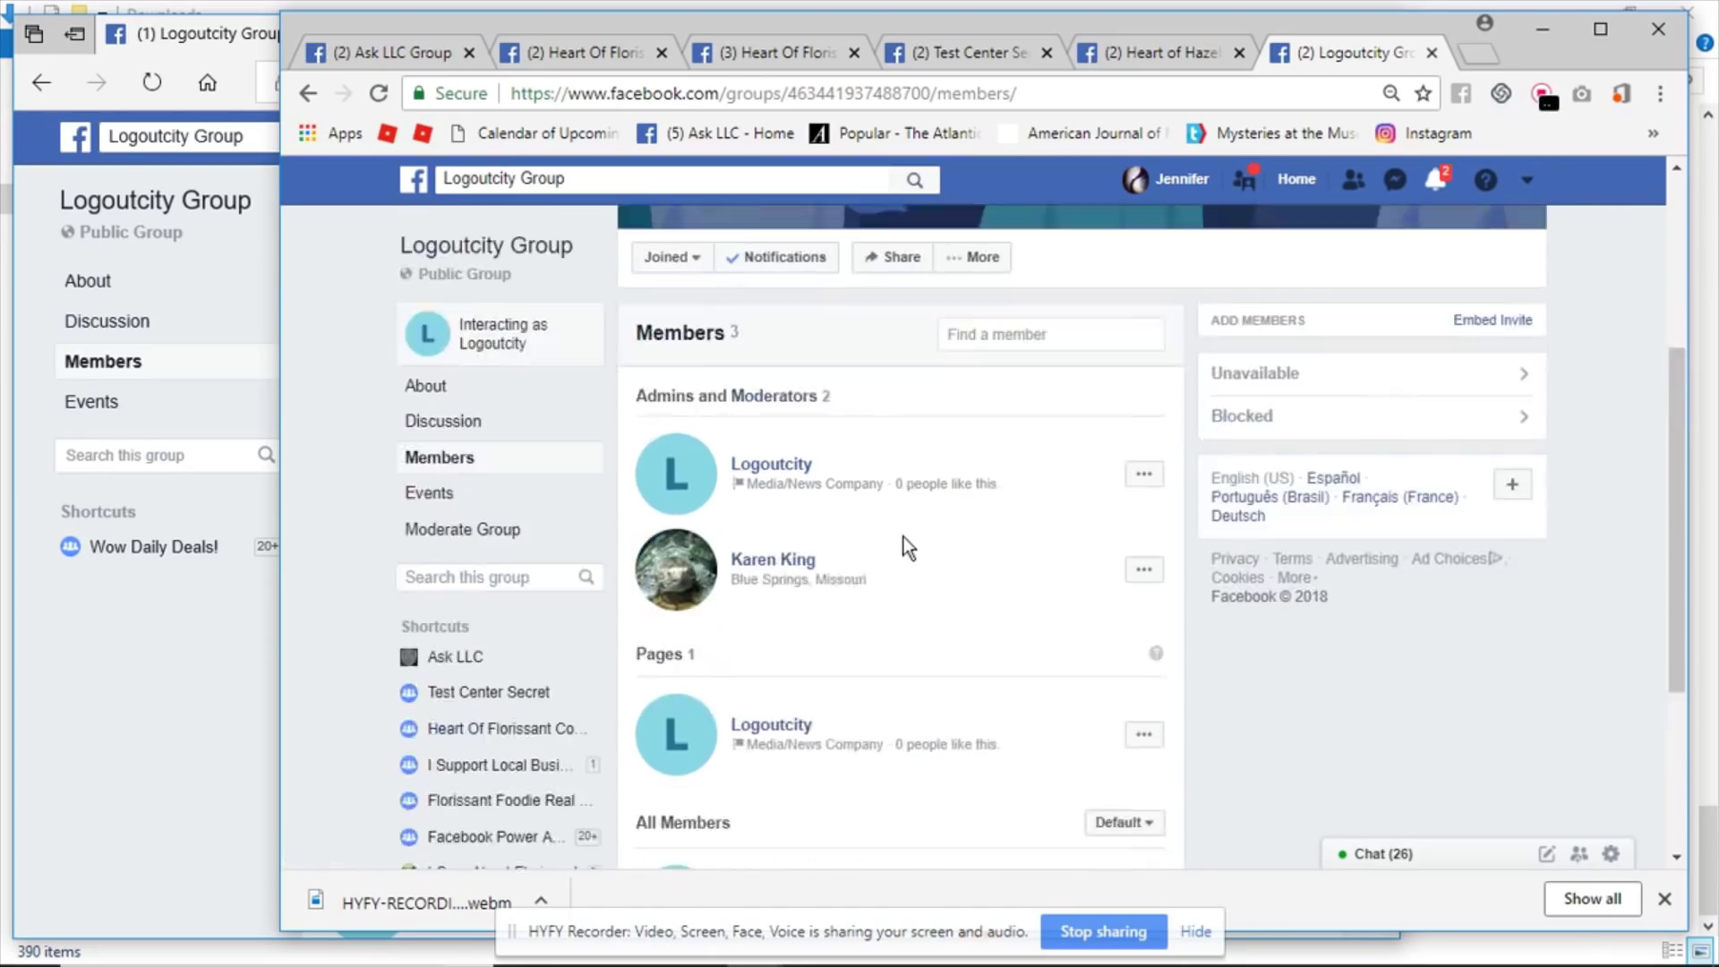
pyautogui.scroll(1, 904, 536)
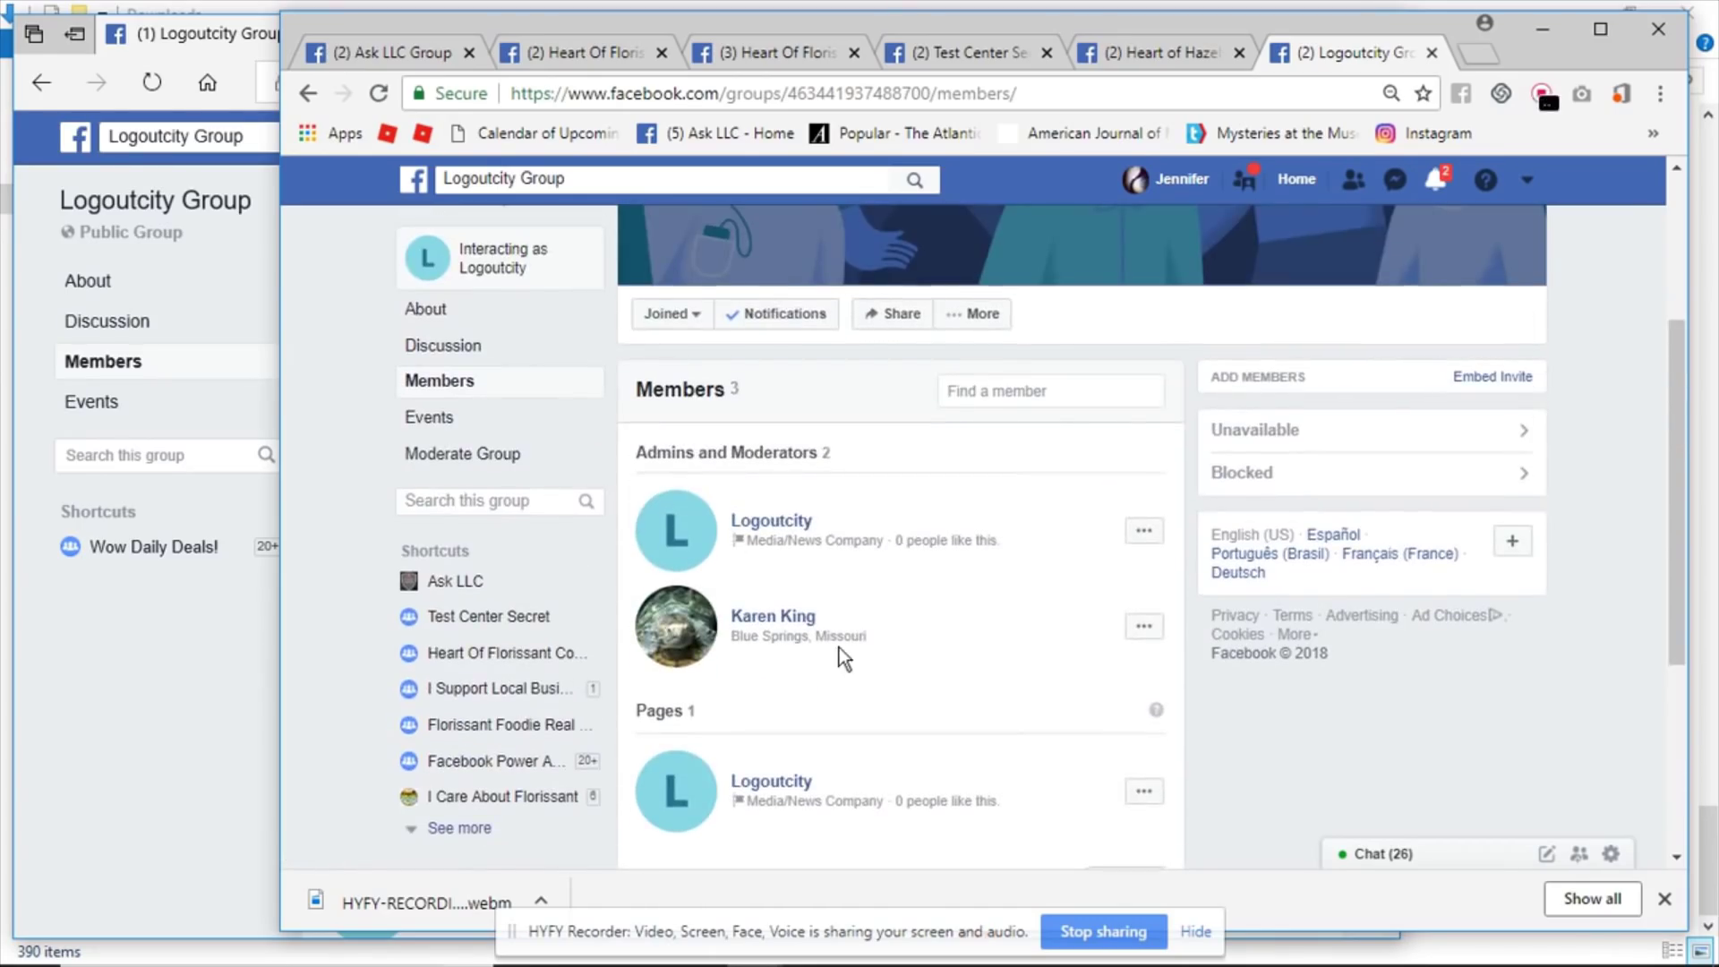
pyautogui.scroll(-4, 840, 647)
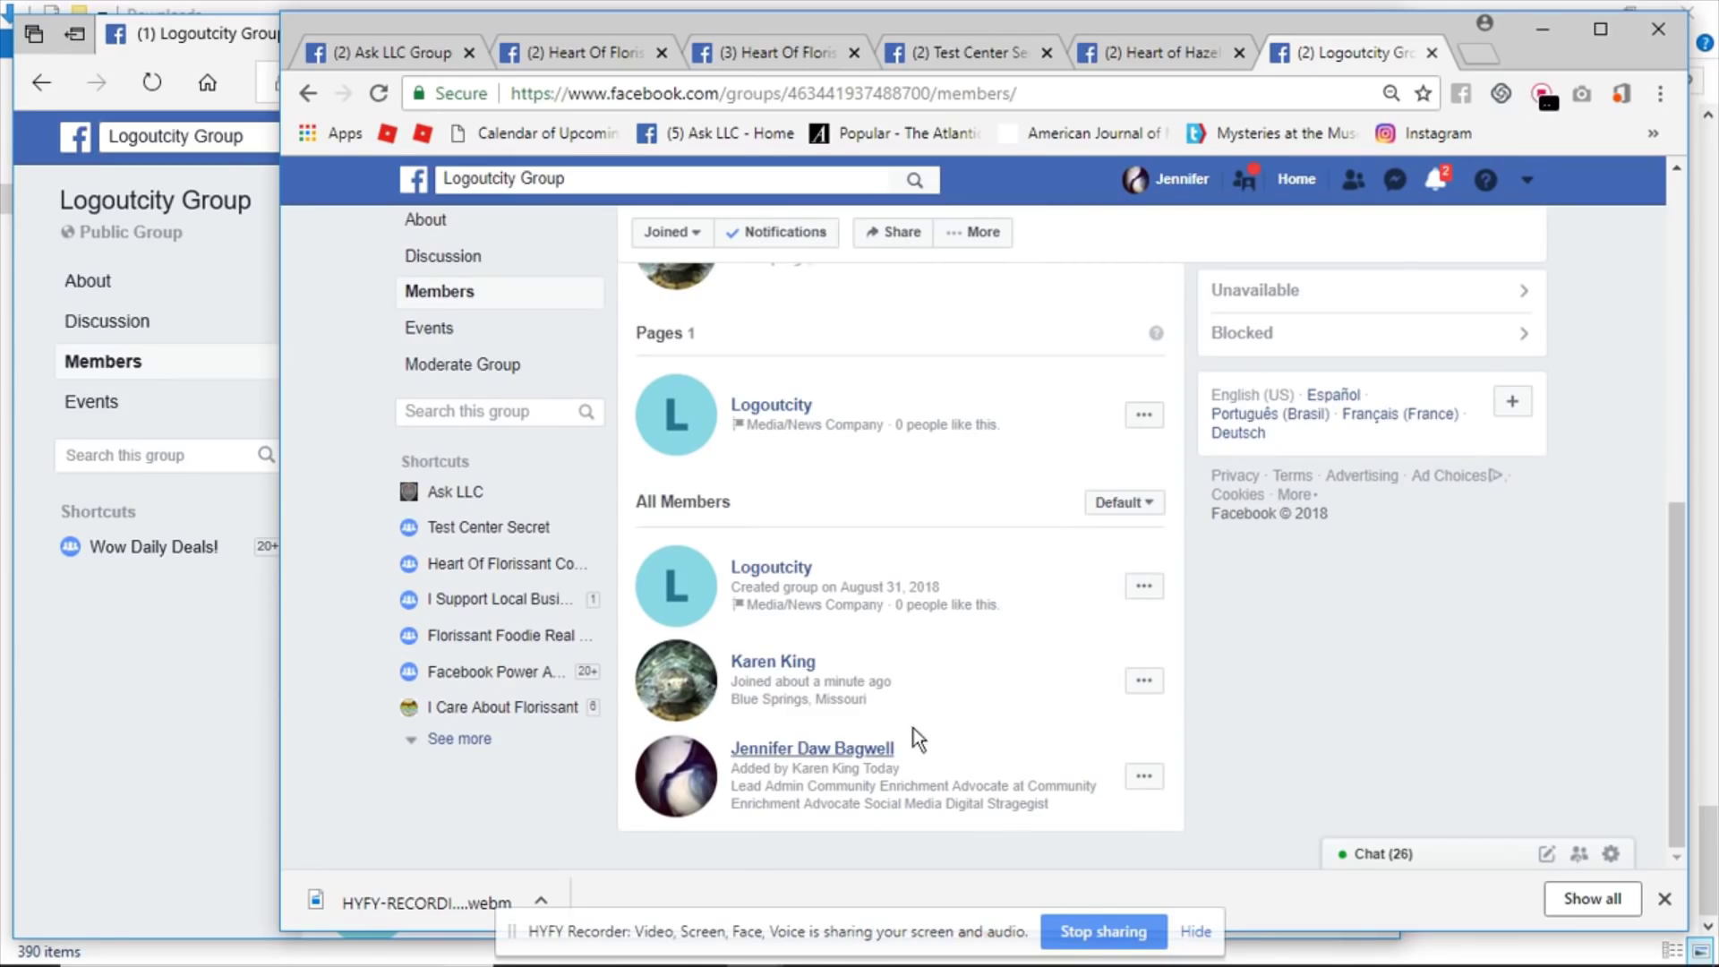
pyautogui.scroll(6, 959, 717)
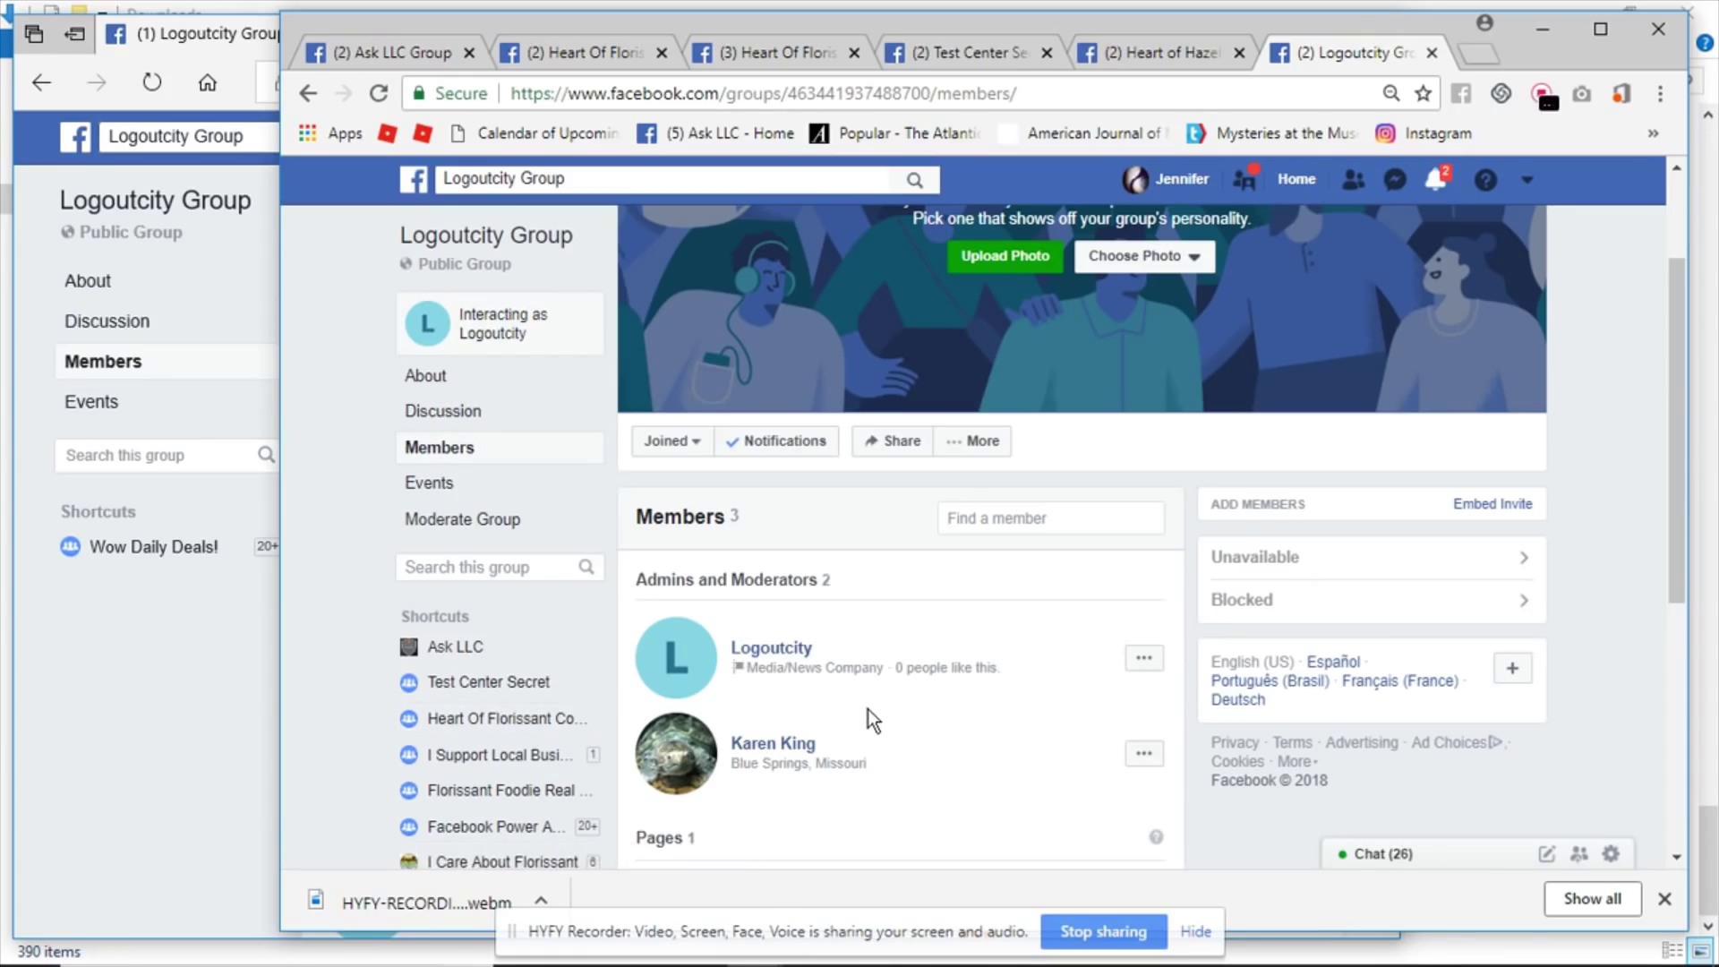
pyautogui.scroll(-3, 867, 709)
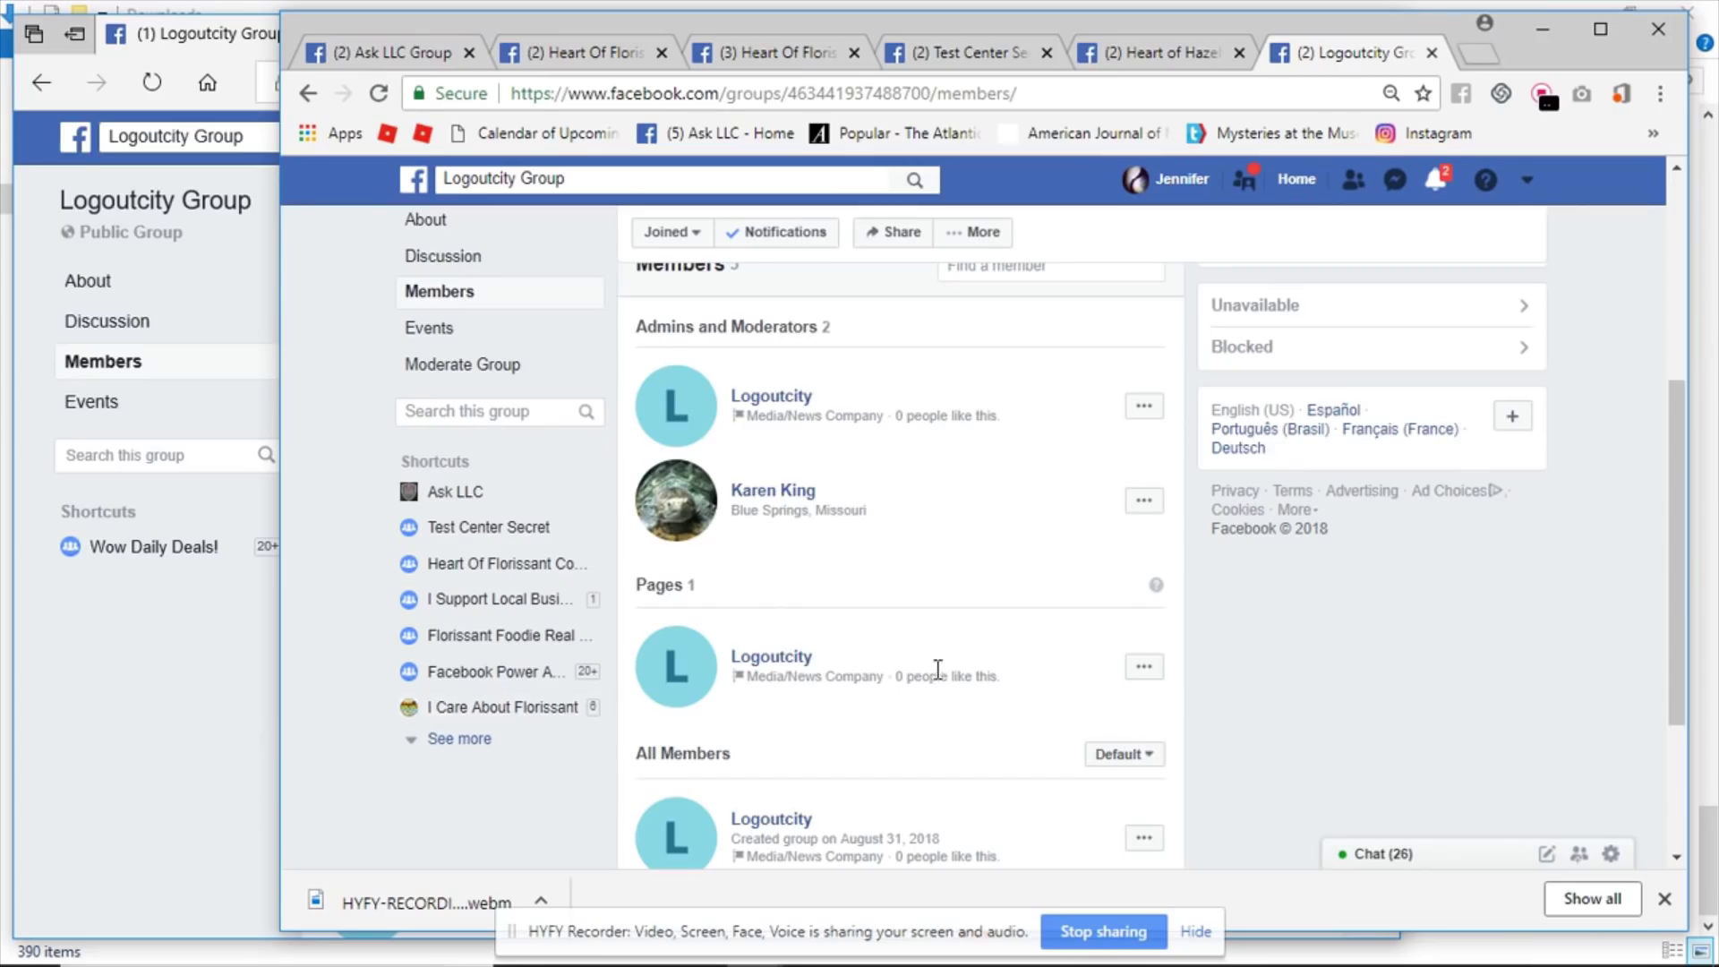
pyautogui.scroll(-3, 937, 670)
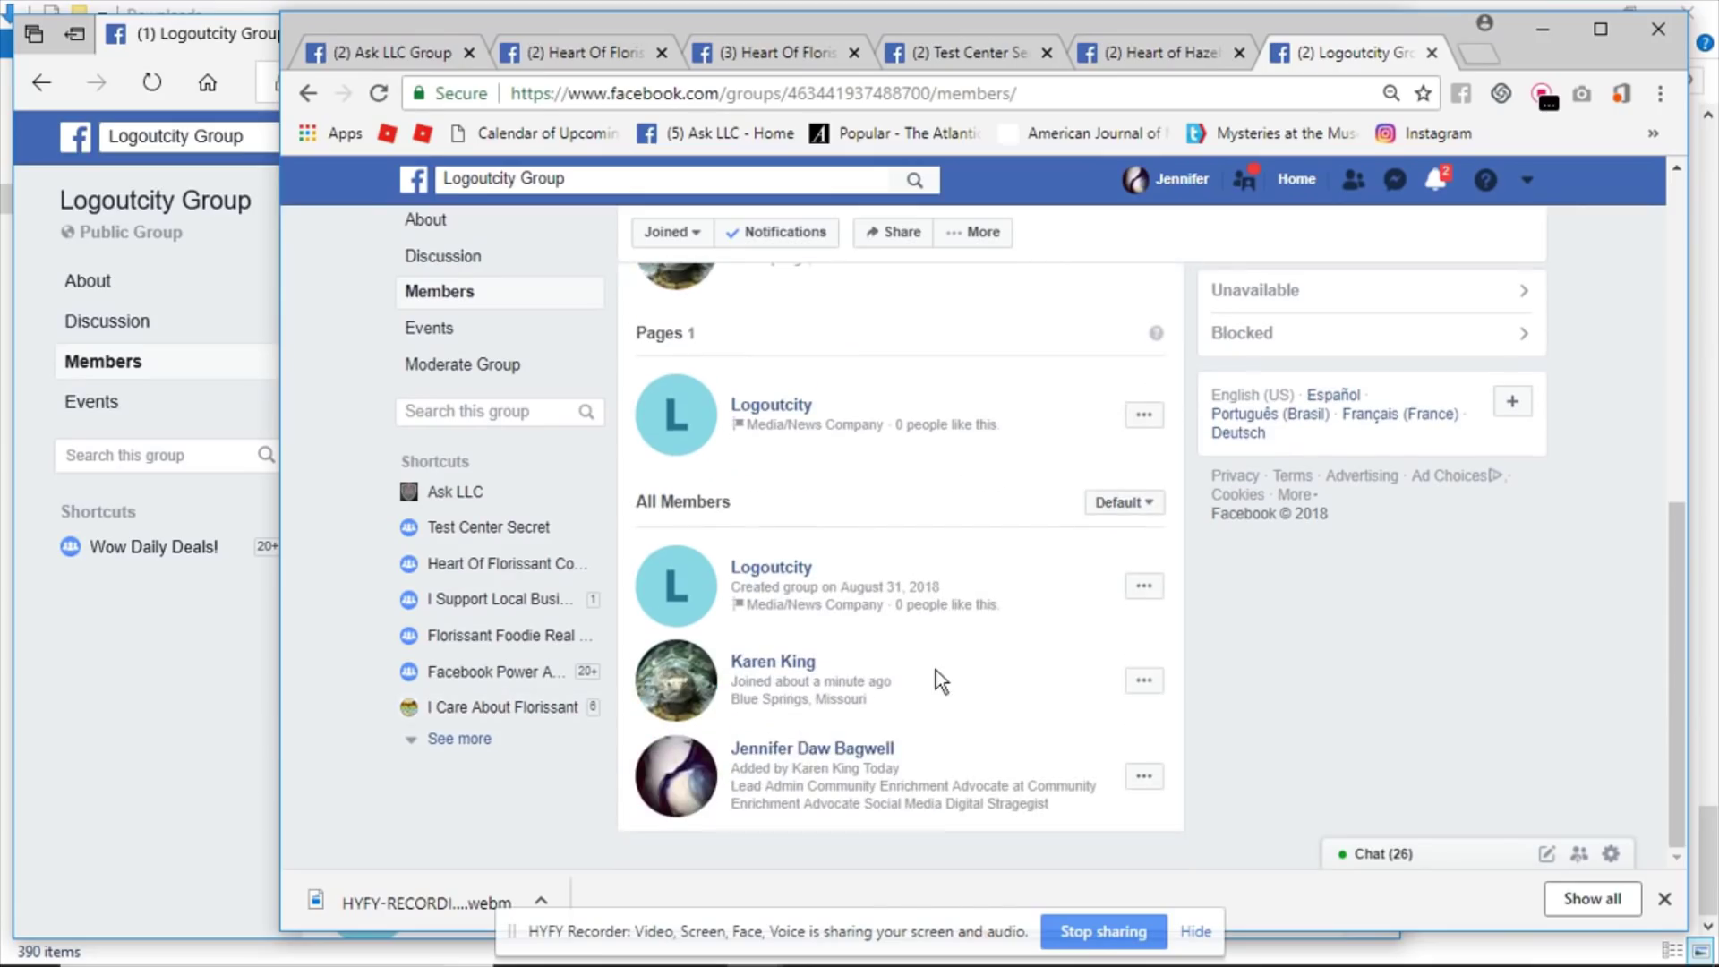
pyautogui.click(1139, 779)
pyautogui.scroll(-1, 1219, 806)
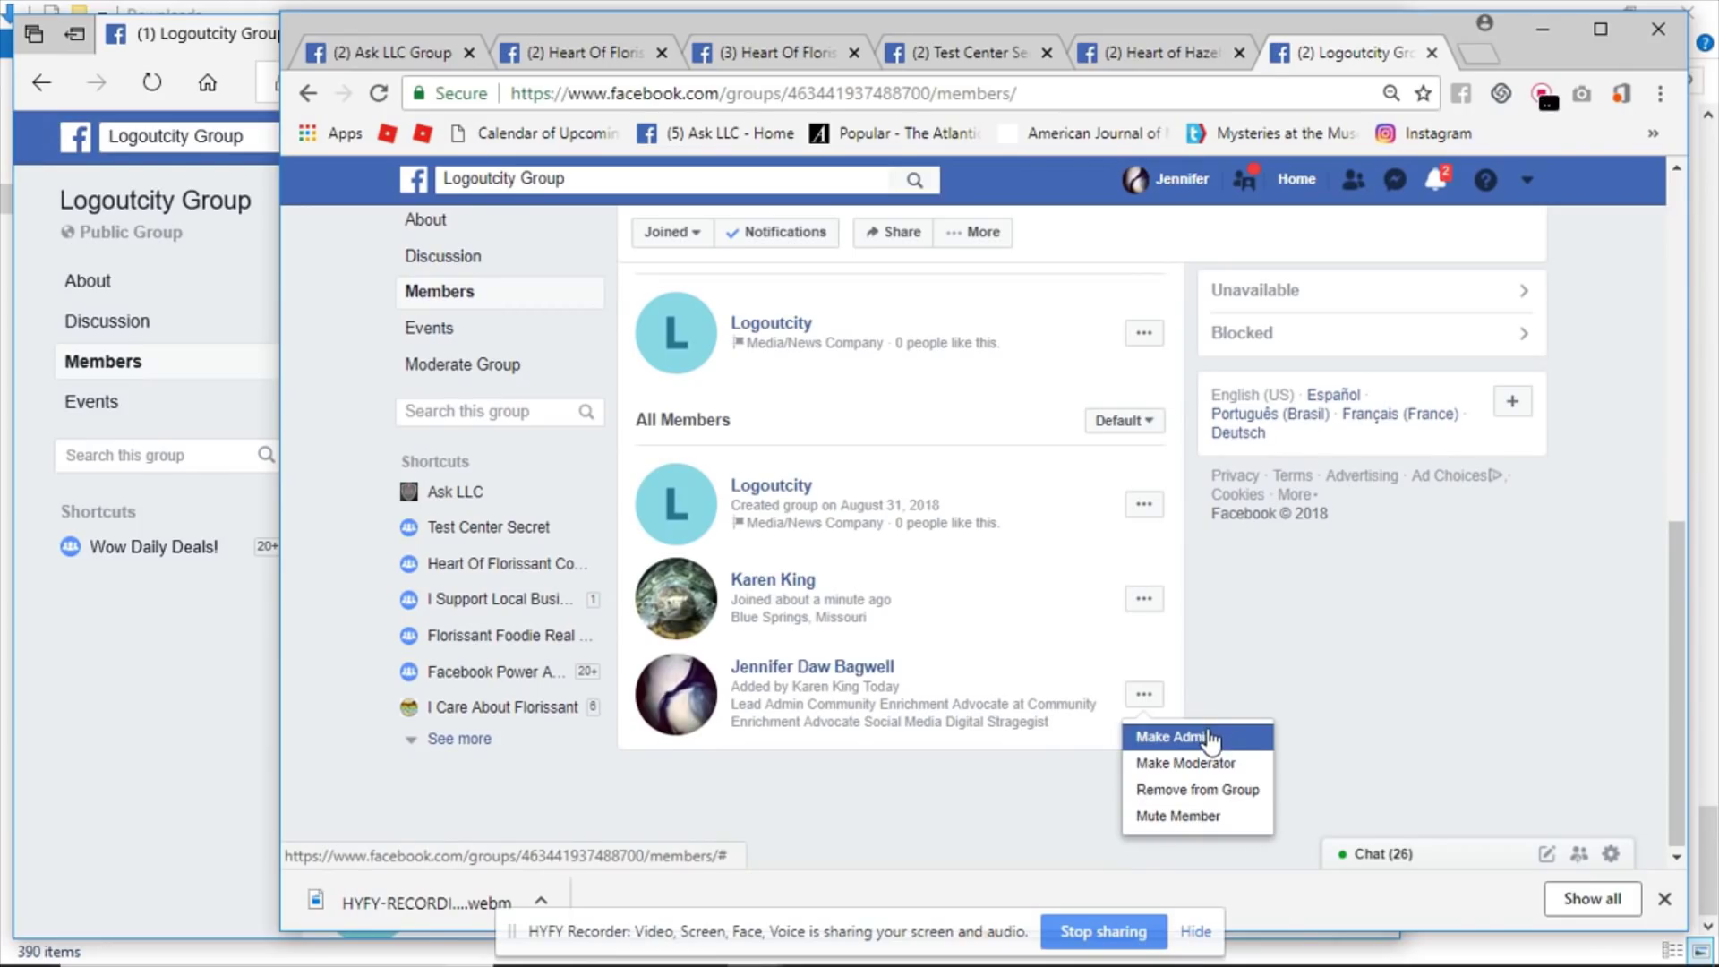
pyautogui.scroll(3, 870, 433)
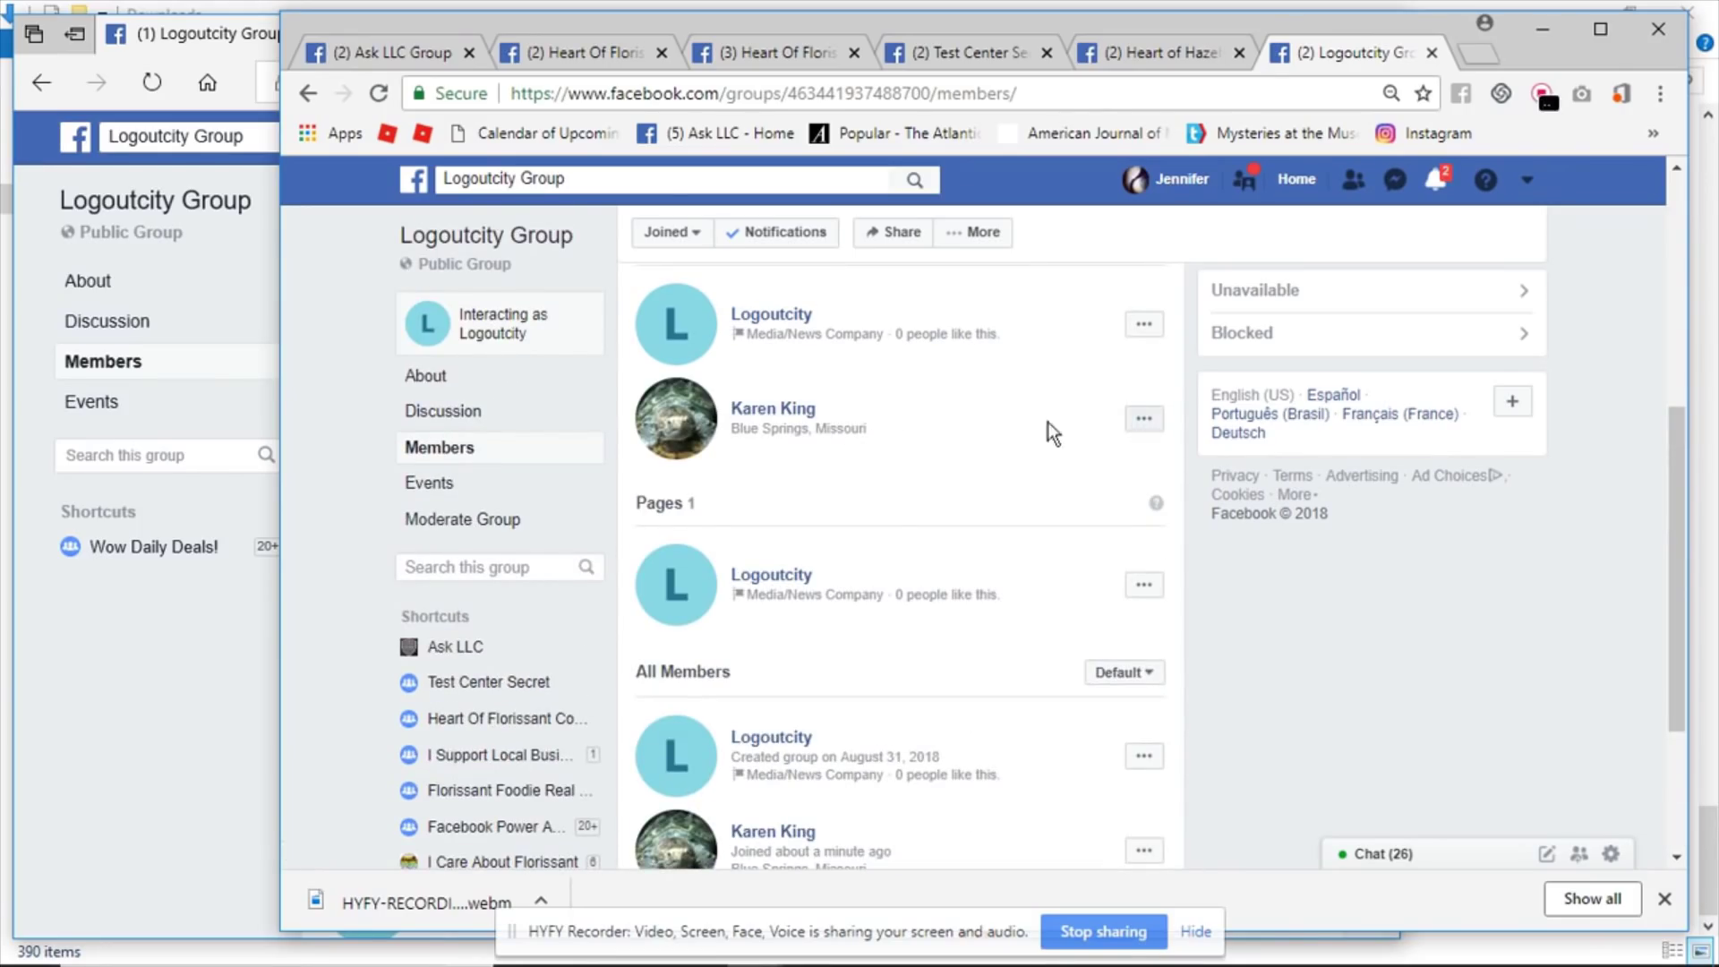
# Scroll through the member list to review the 3 members, 2 admins and the Logoutcity page.
pyautogui.scroll(3, 883, 433)
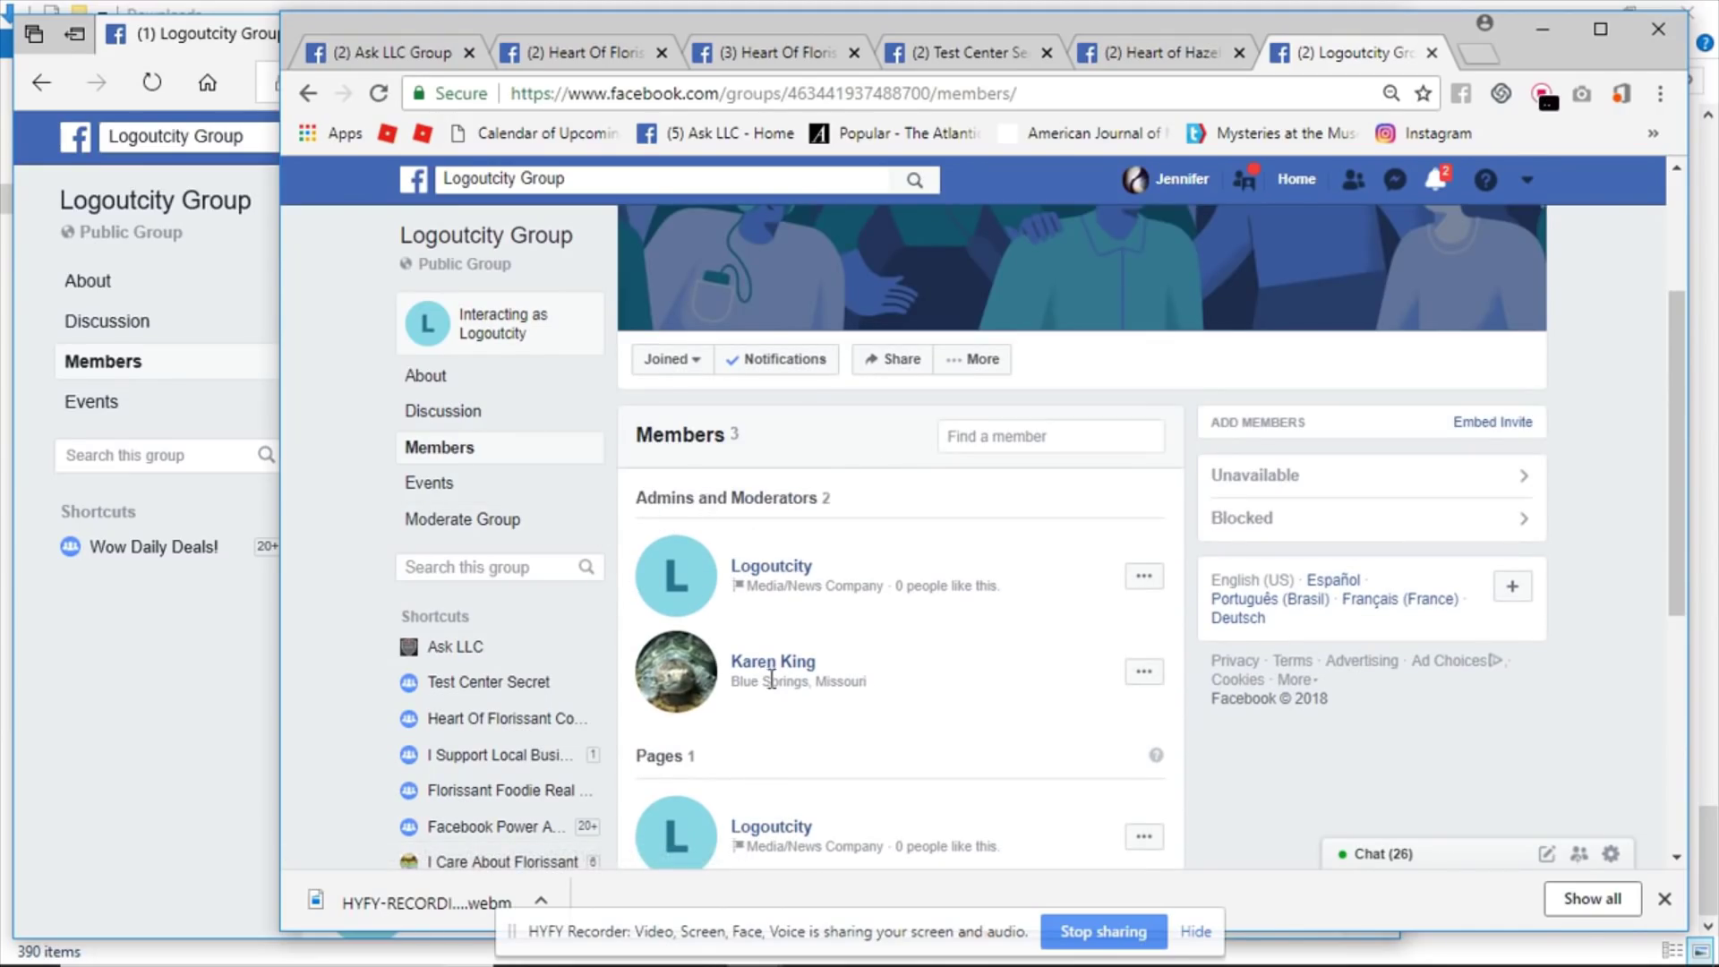
pyautogui.scroll(-3, 955, 682)
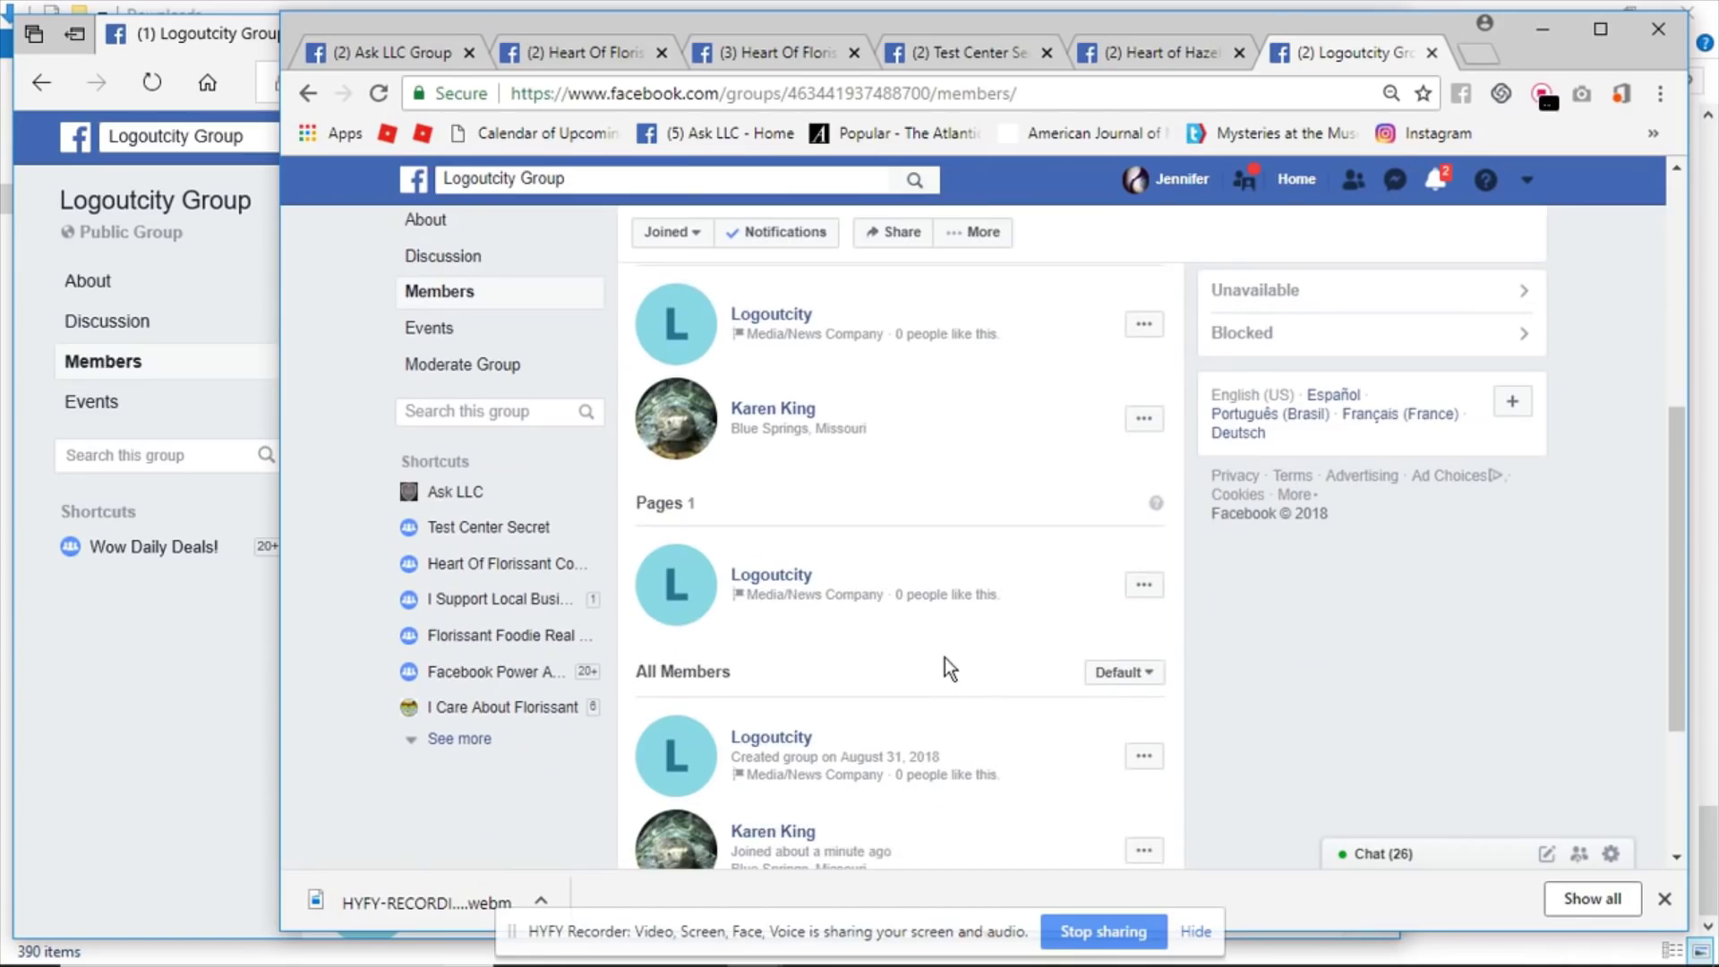
pyautogui.scroll(3, 922, 517)
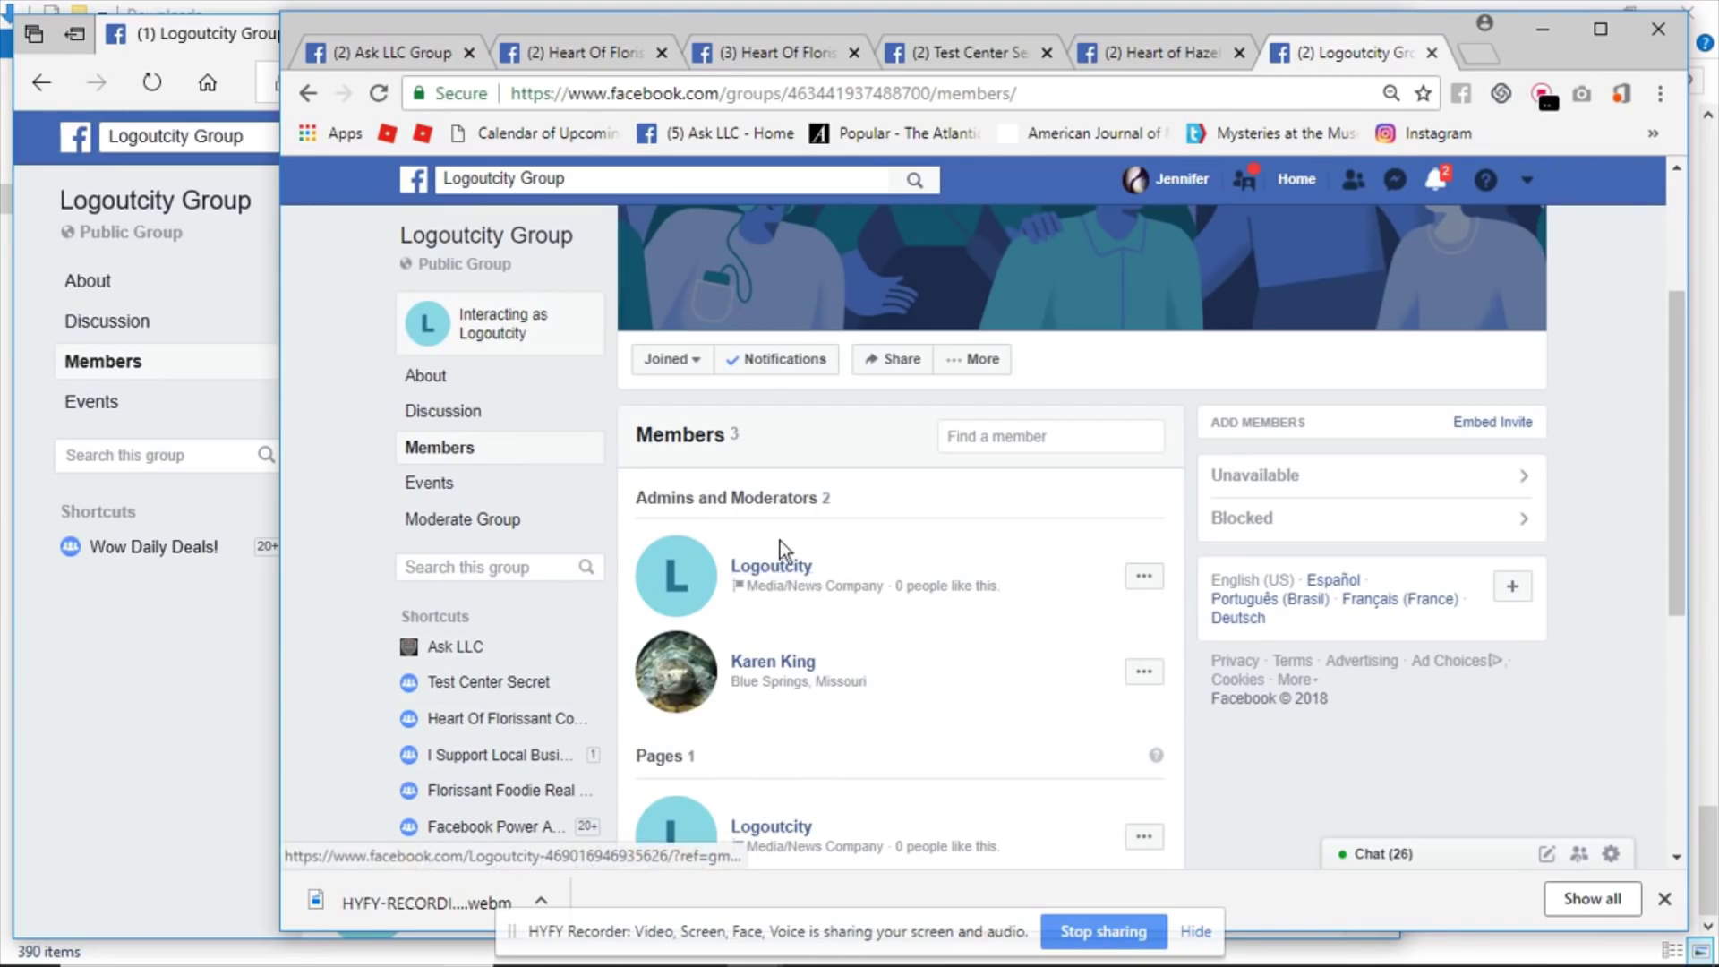
pyautogui.scroll(-1, 1001, 647)
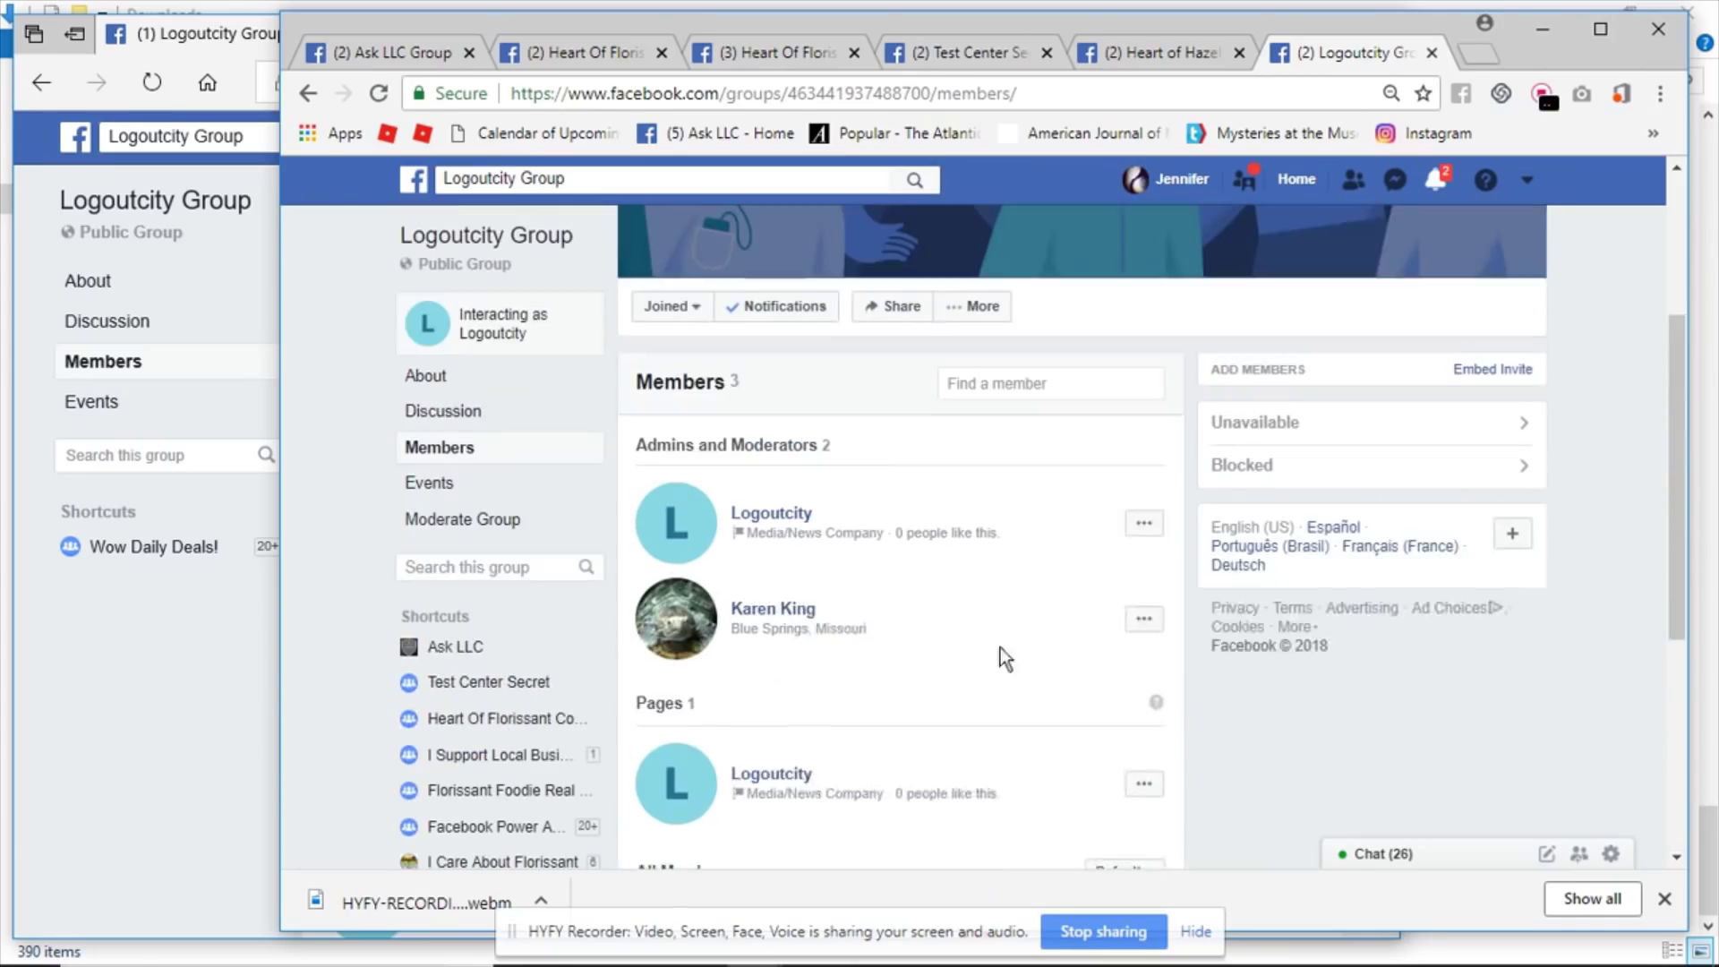
pyautogui.scroll(1, 1000, 647)
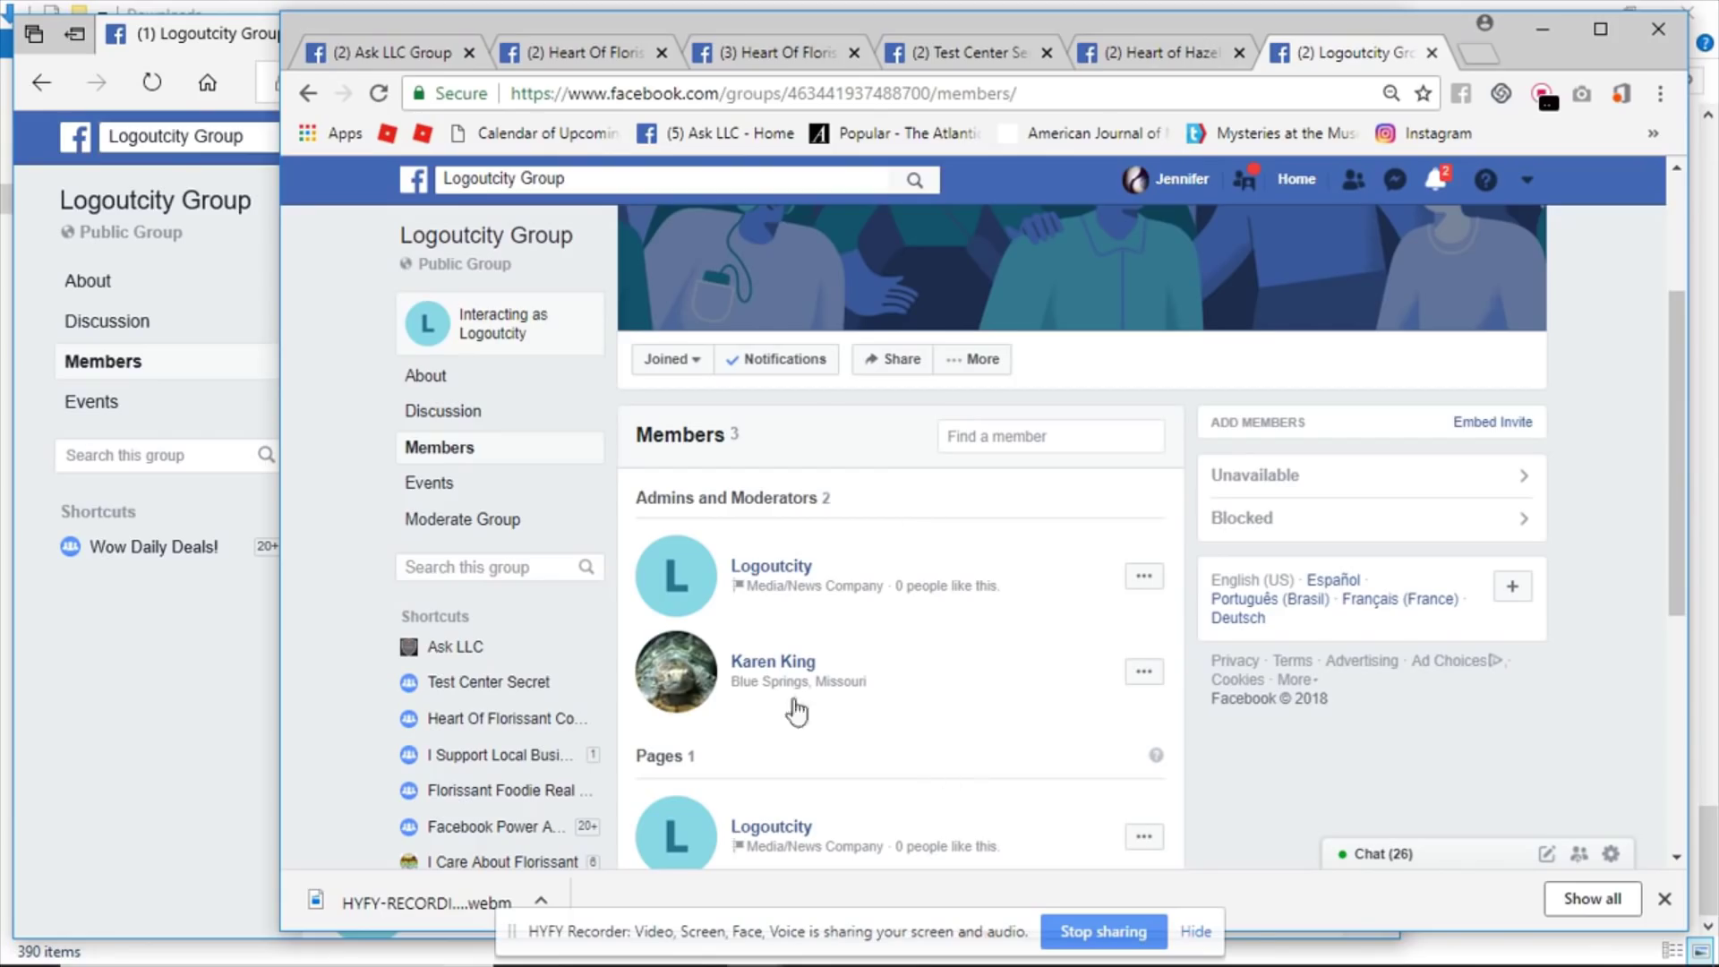
pyautogui.click(1144, 673)
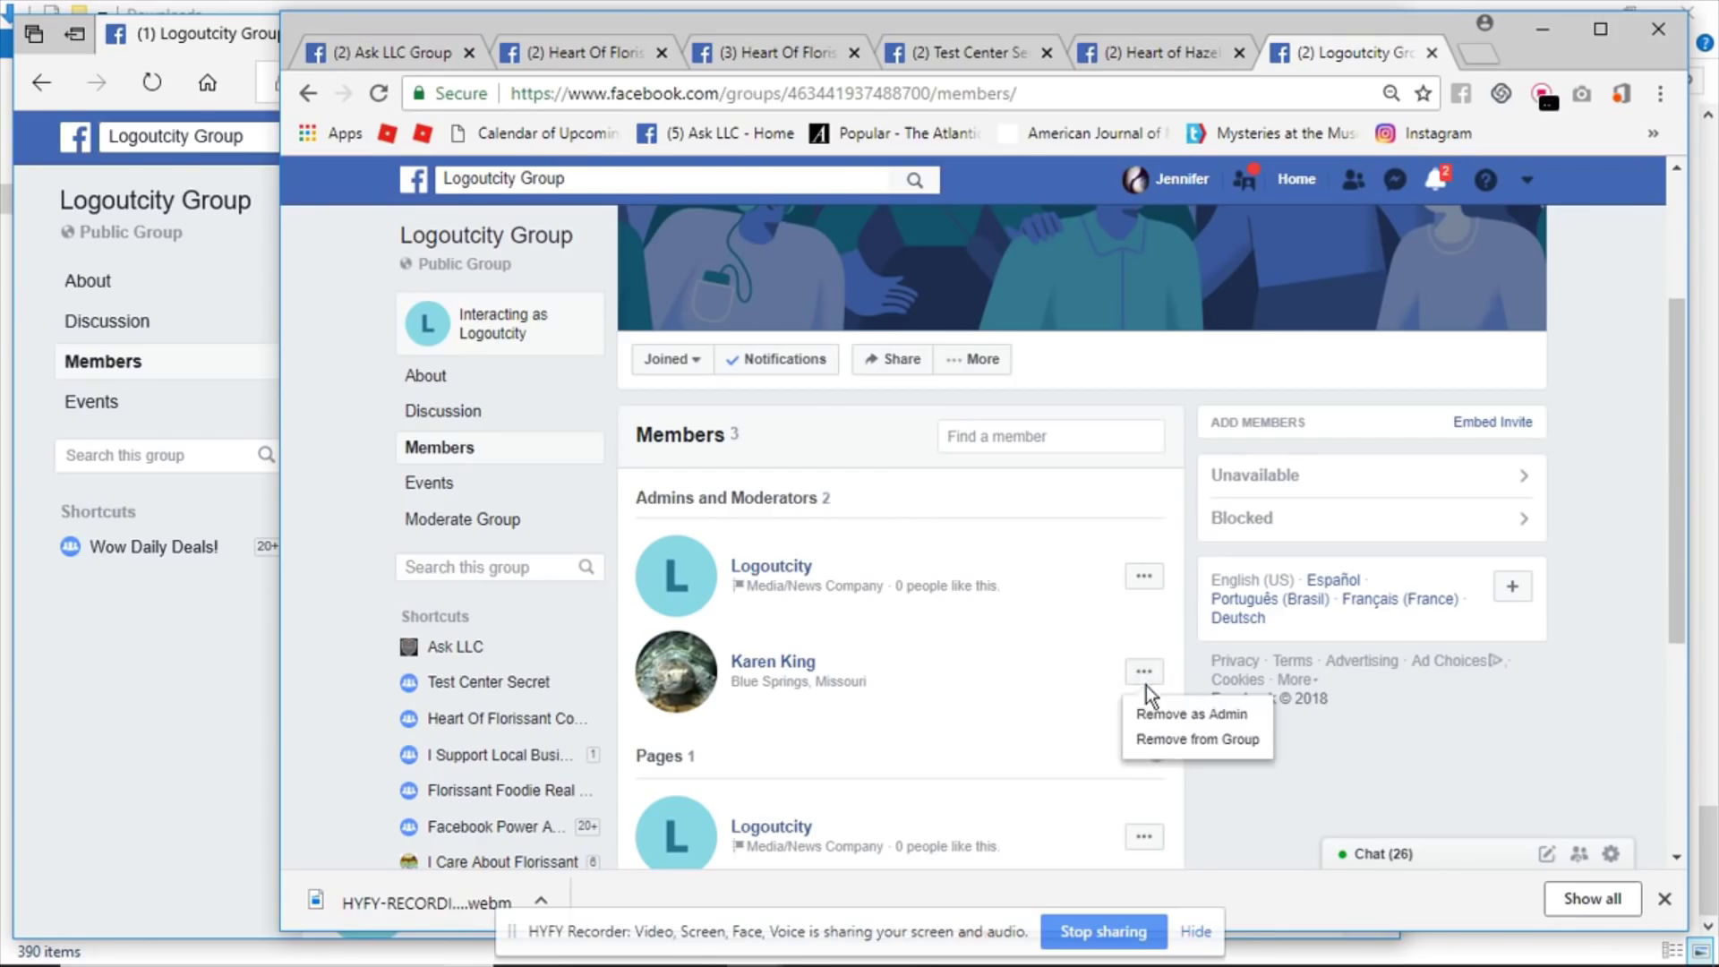
pyautogui.click(1169, 715)
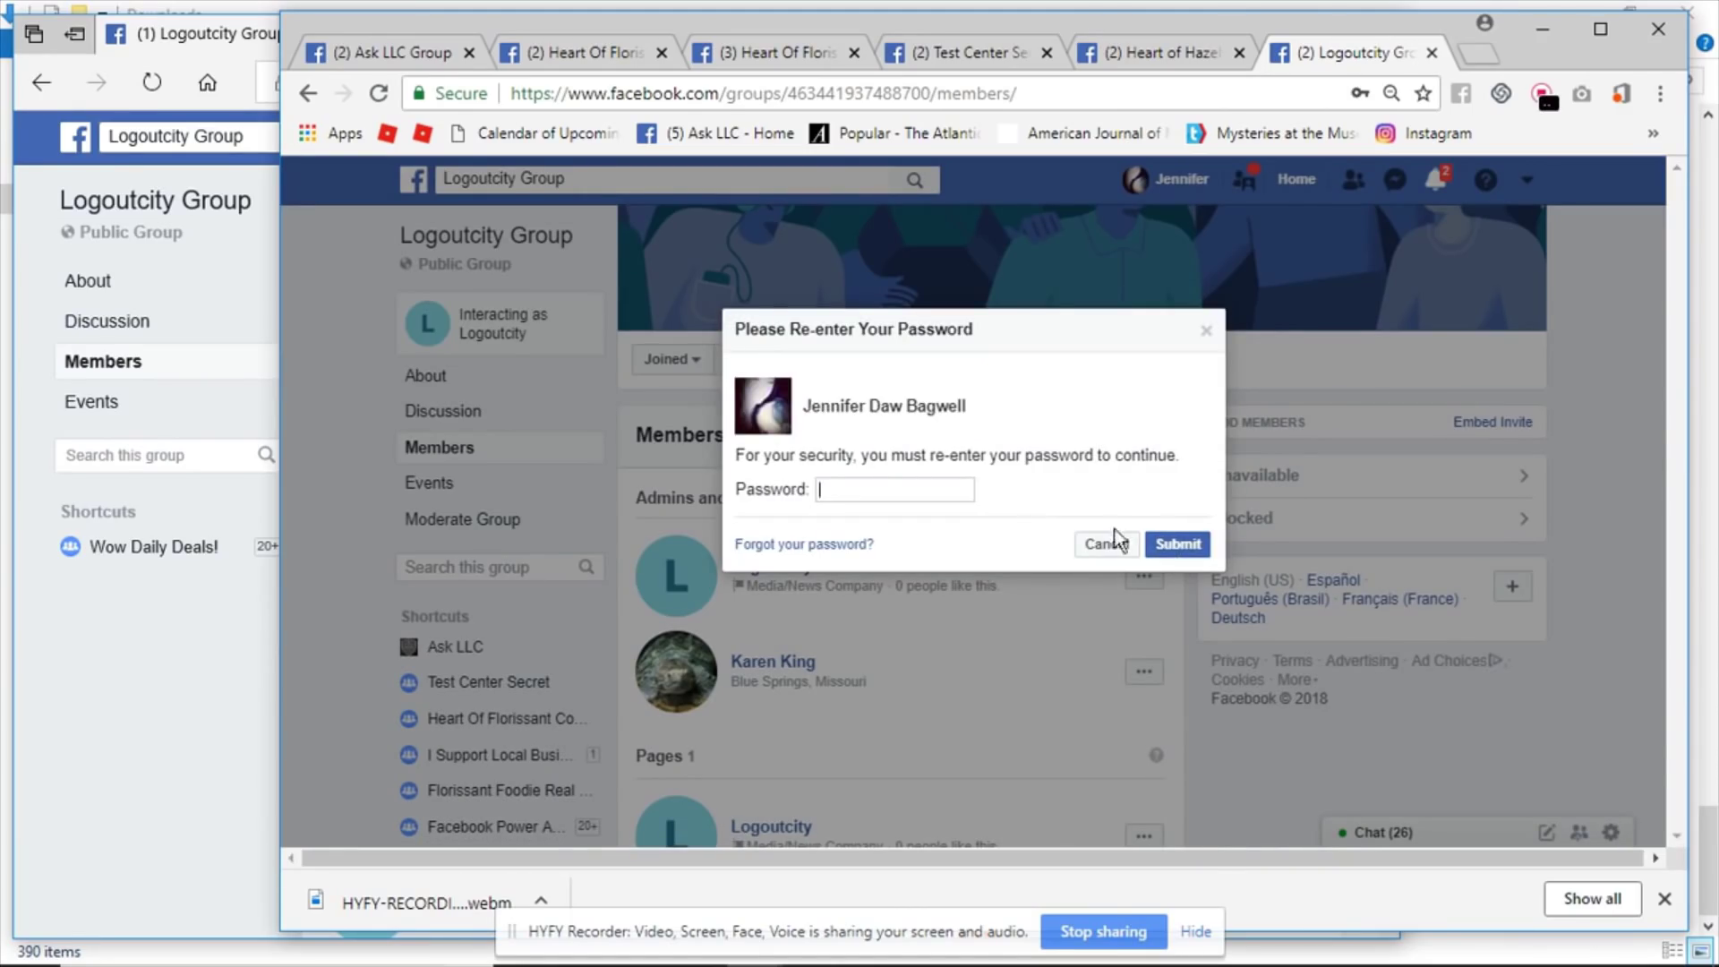
pyautogui.click(1113, 550)
pyautogui.scroll(-4, 950, 604)
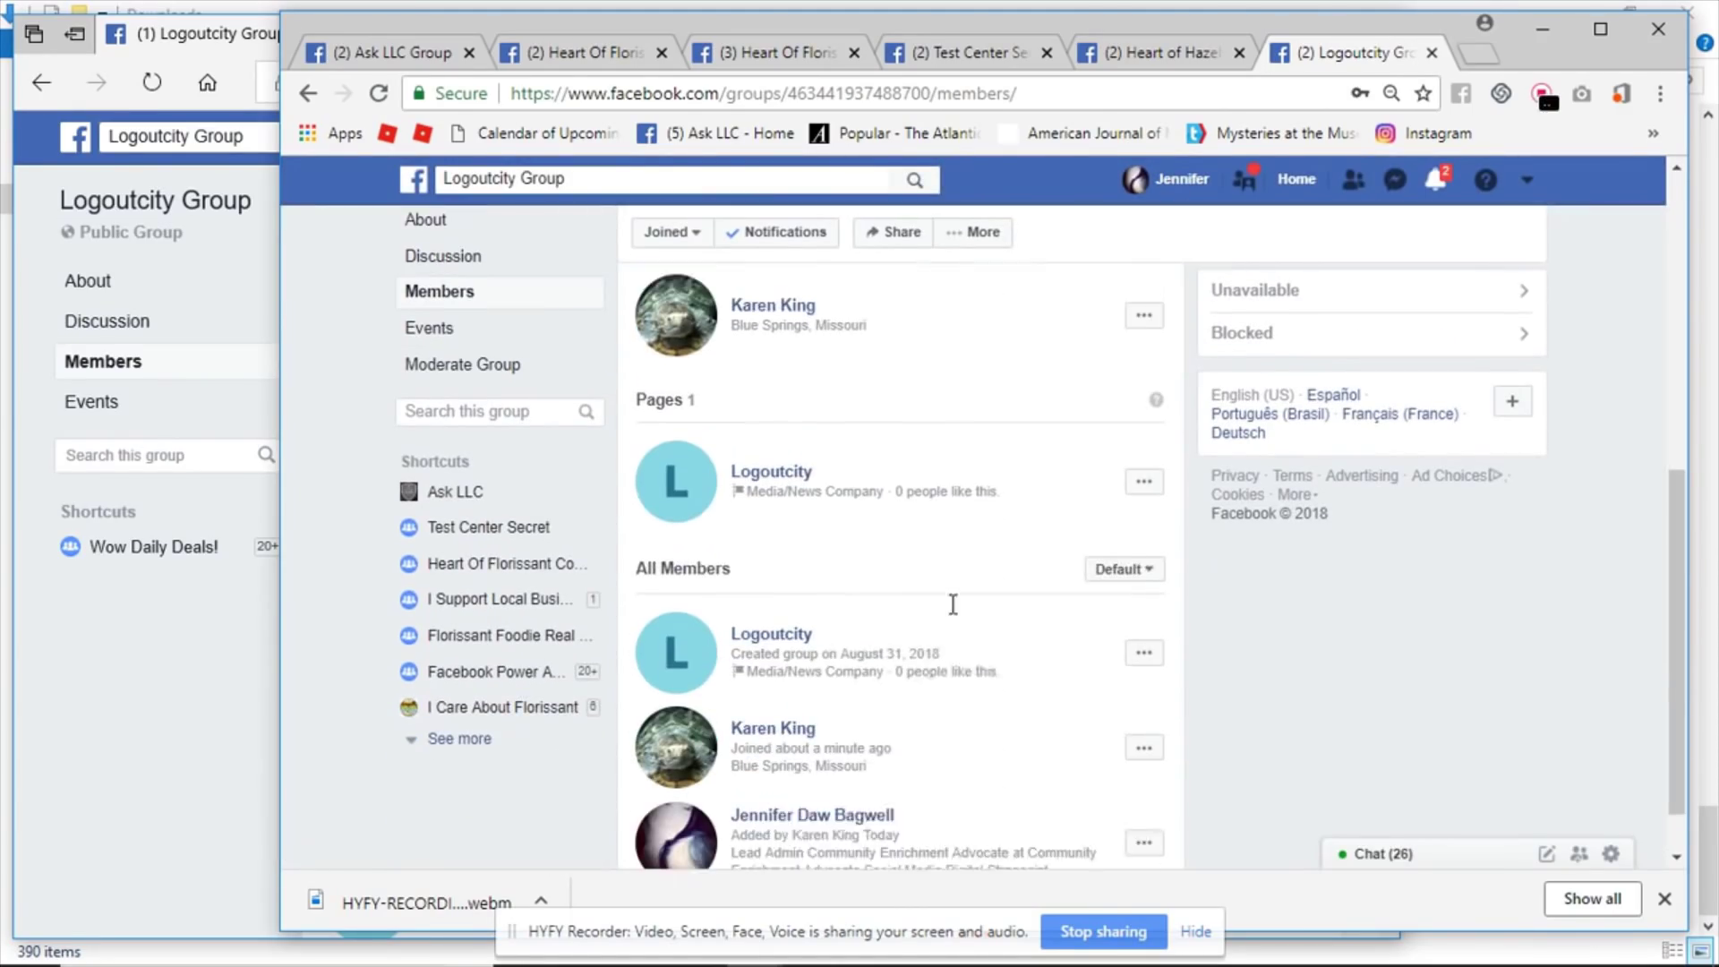
pyautogui.scroll(1, 842, 421)
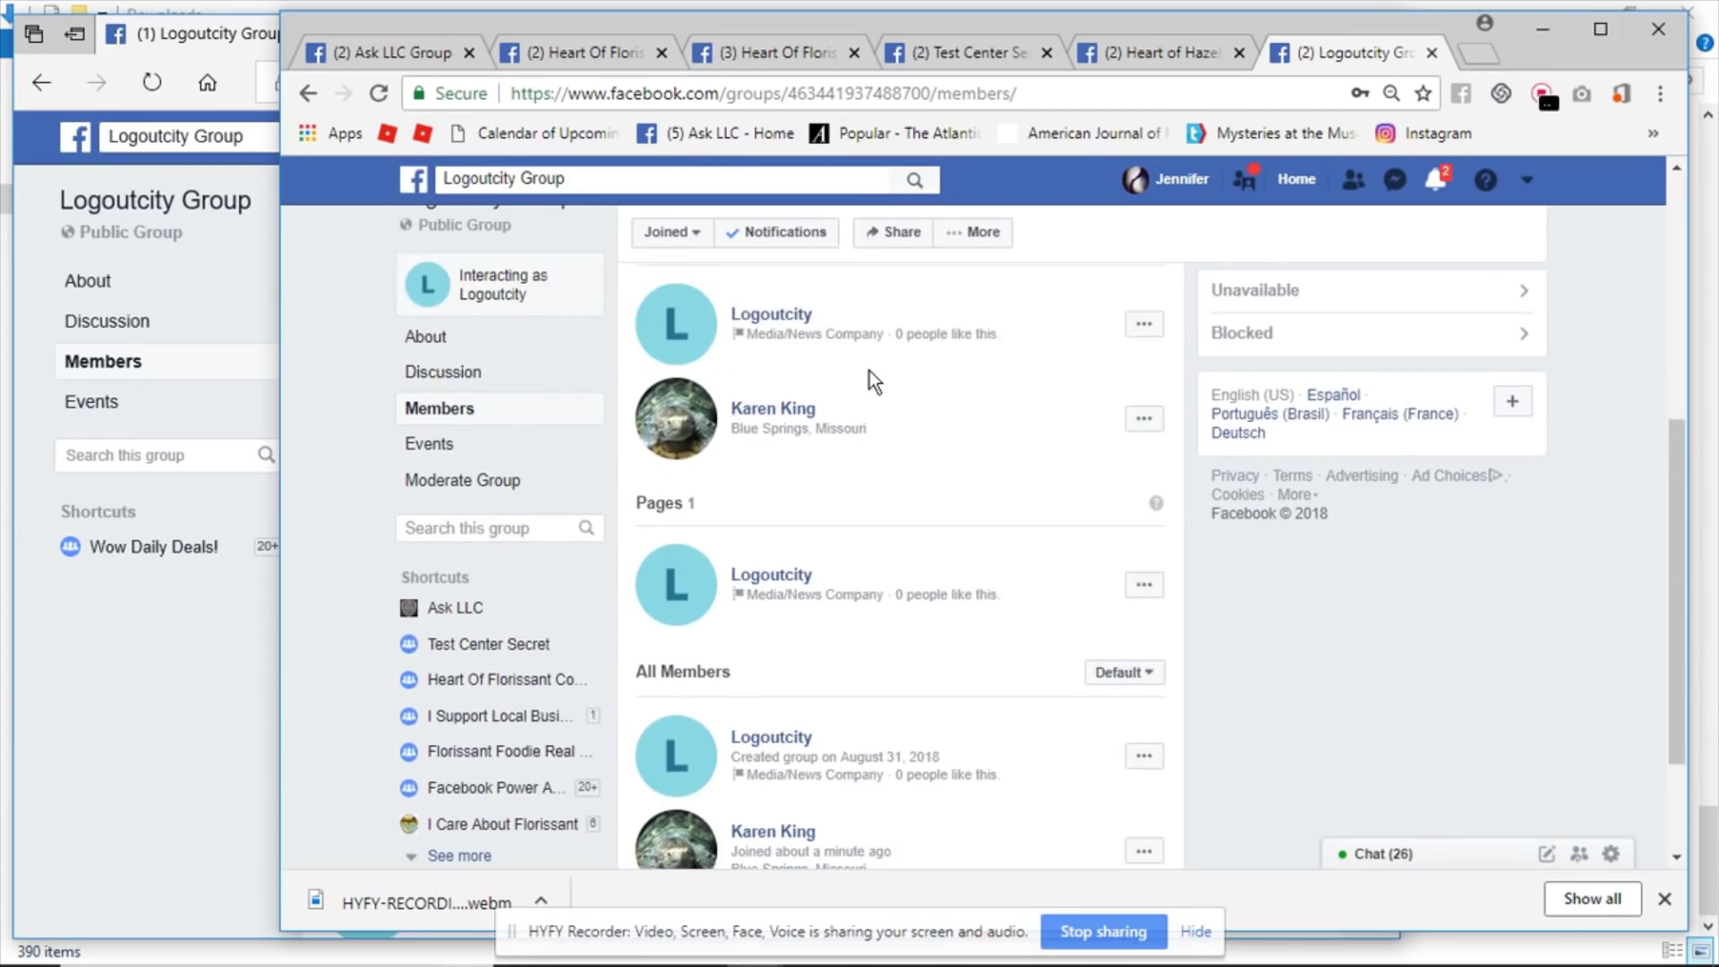
pyautogui.scroll(3, 842, 394)
pyautogui.moveTo(761, 566)
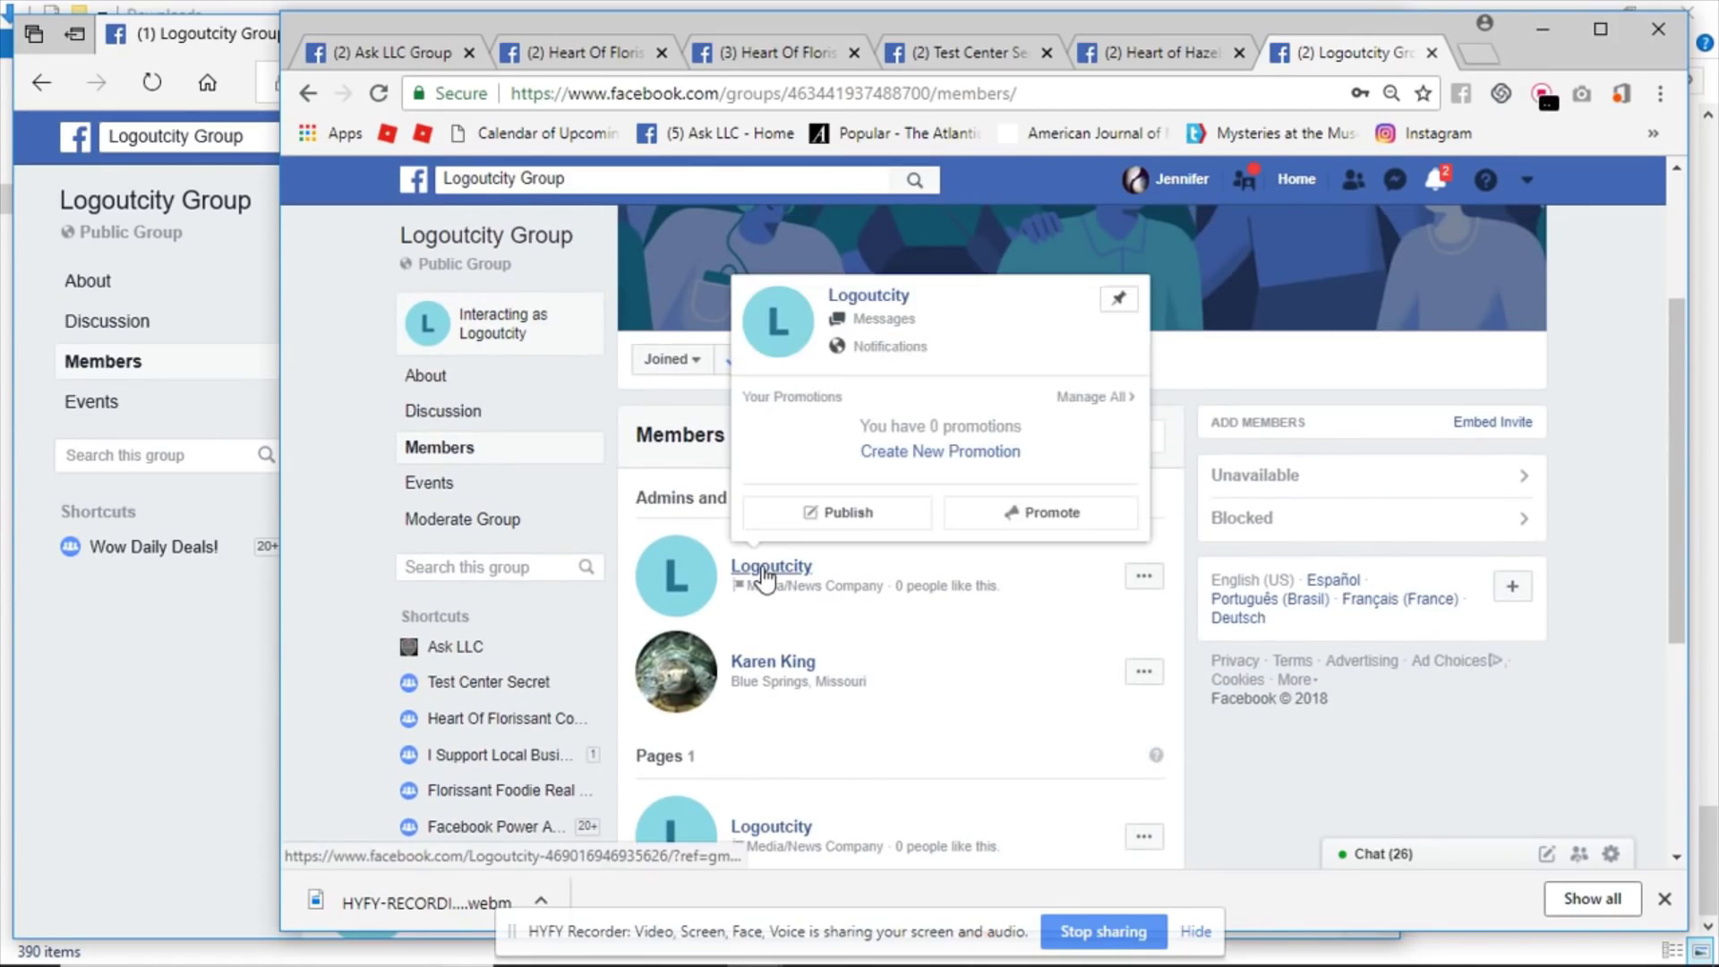
pyautogui.scroll(-4, 936, 541)
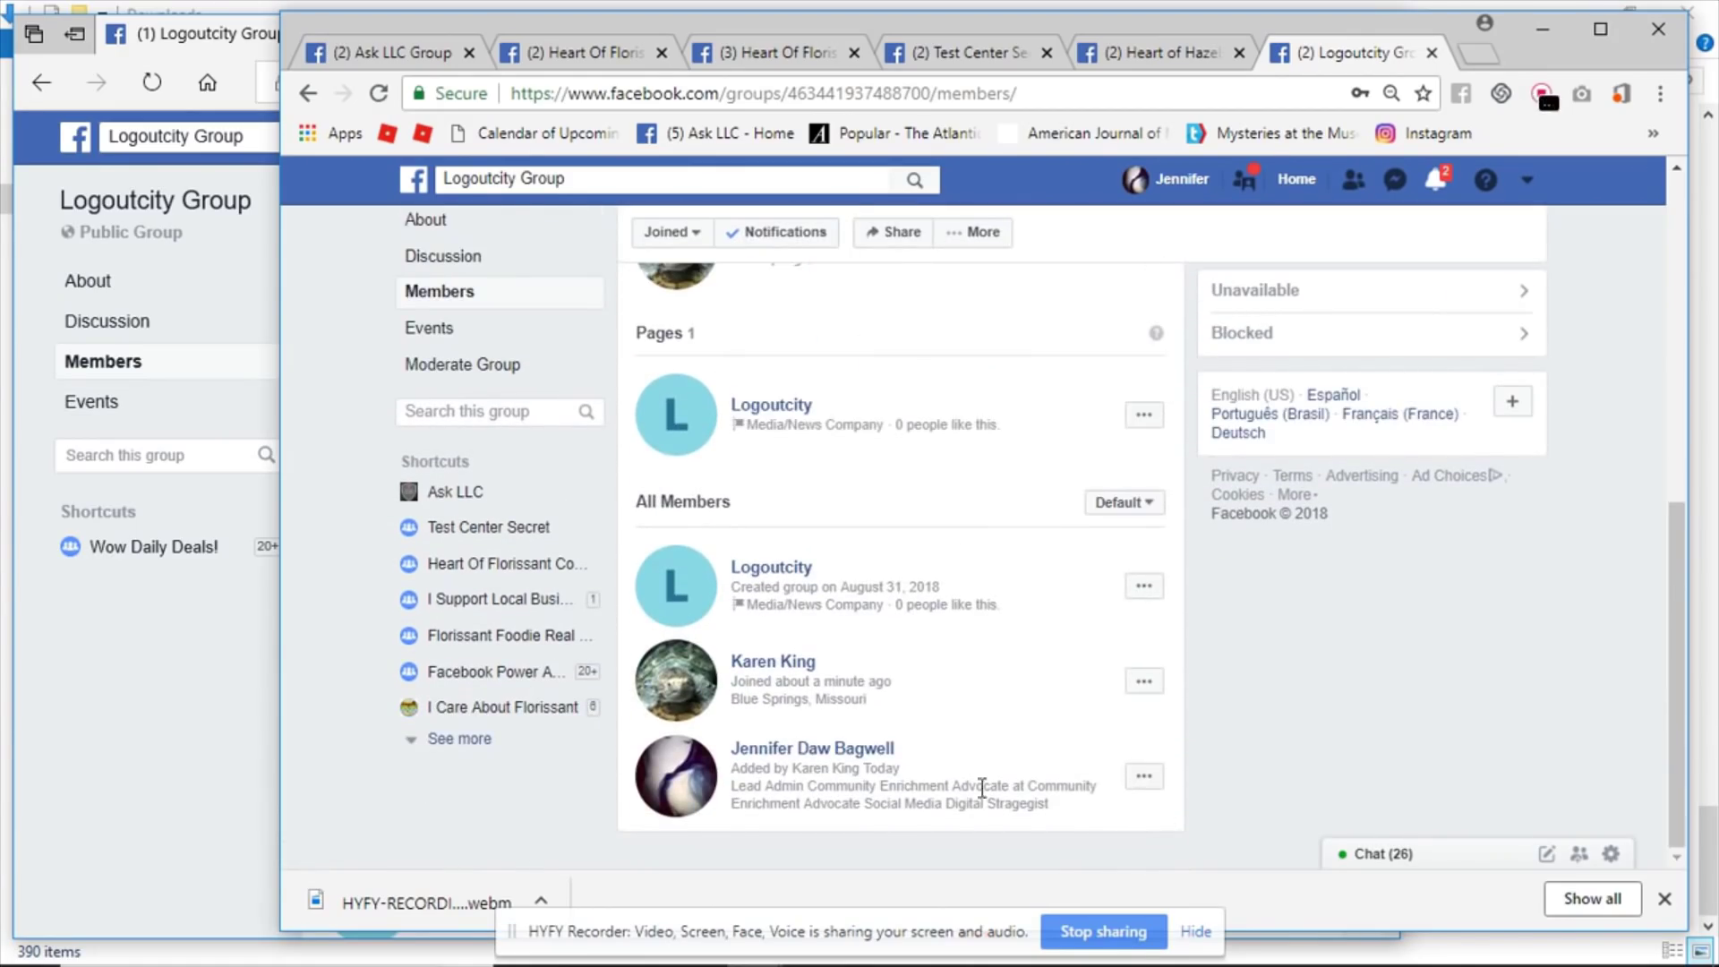
pyautogui.scroll(7, 964, 658)
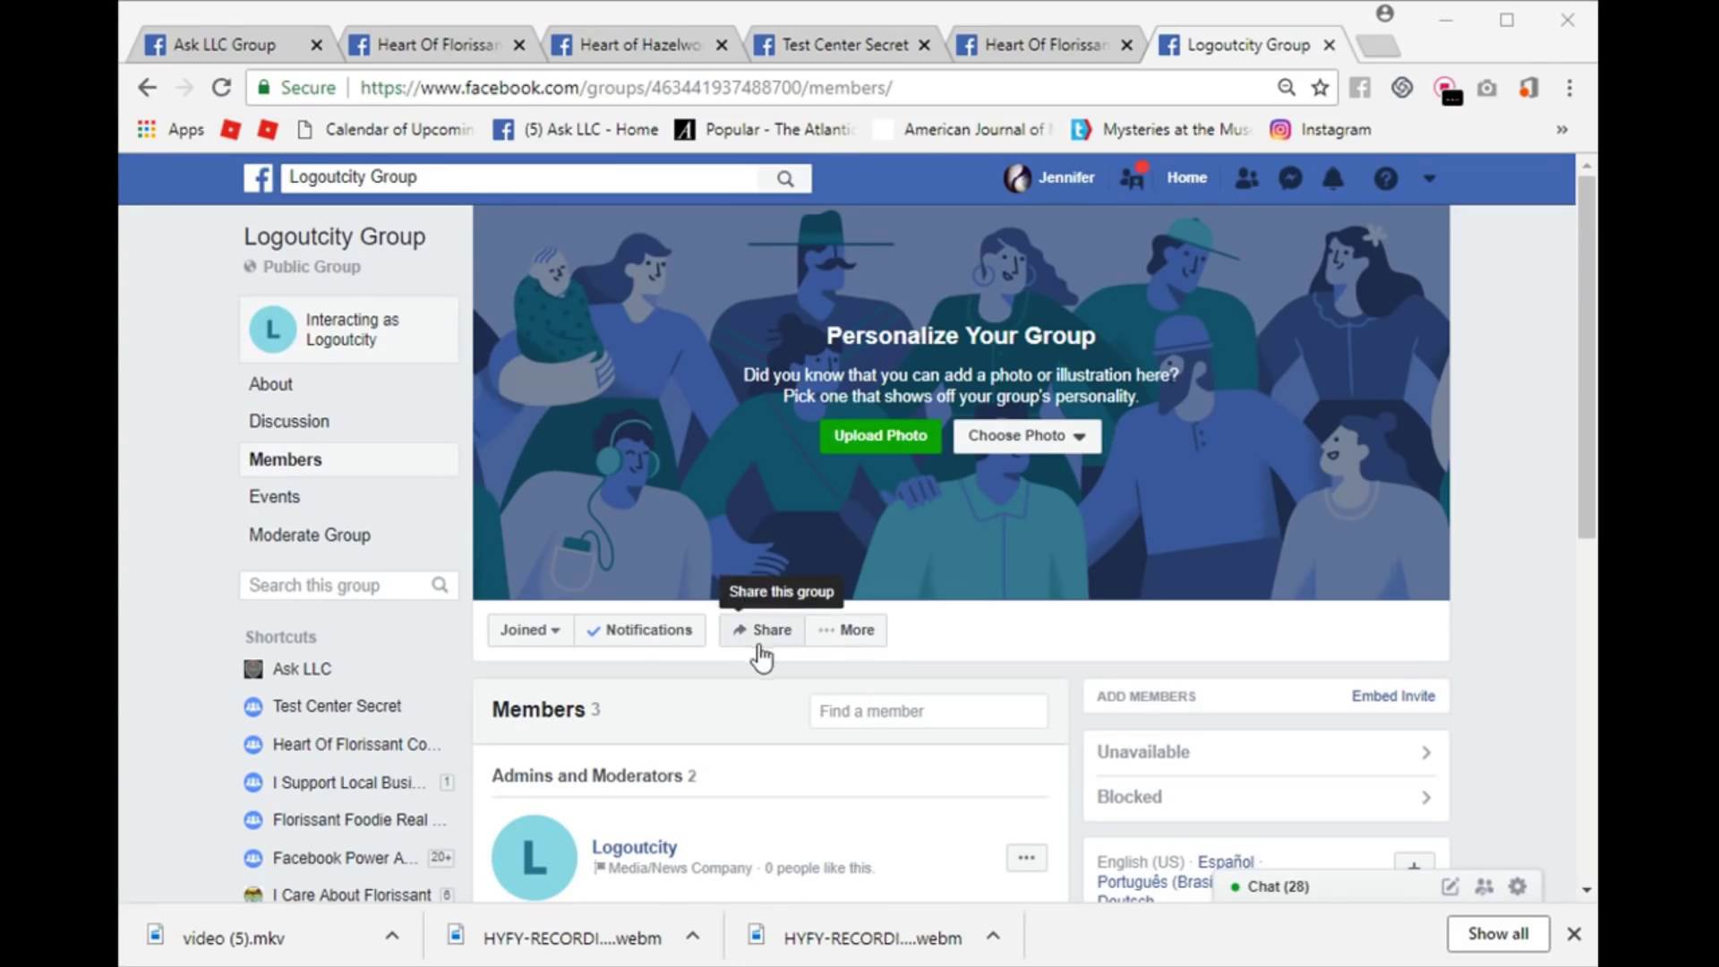
pyautogui.scroll(-4, 841, 734)
pyautogui.scroll(-3, 786, 579)
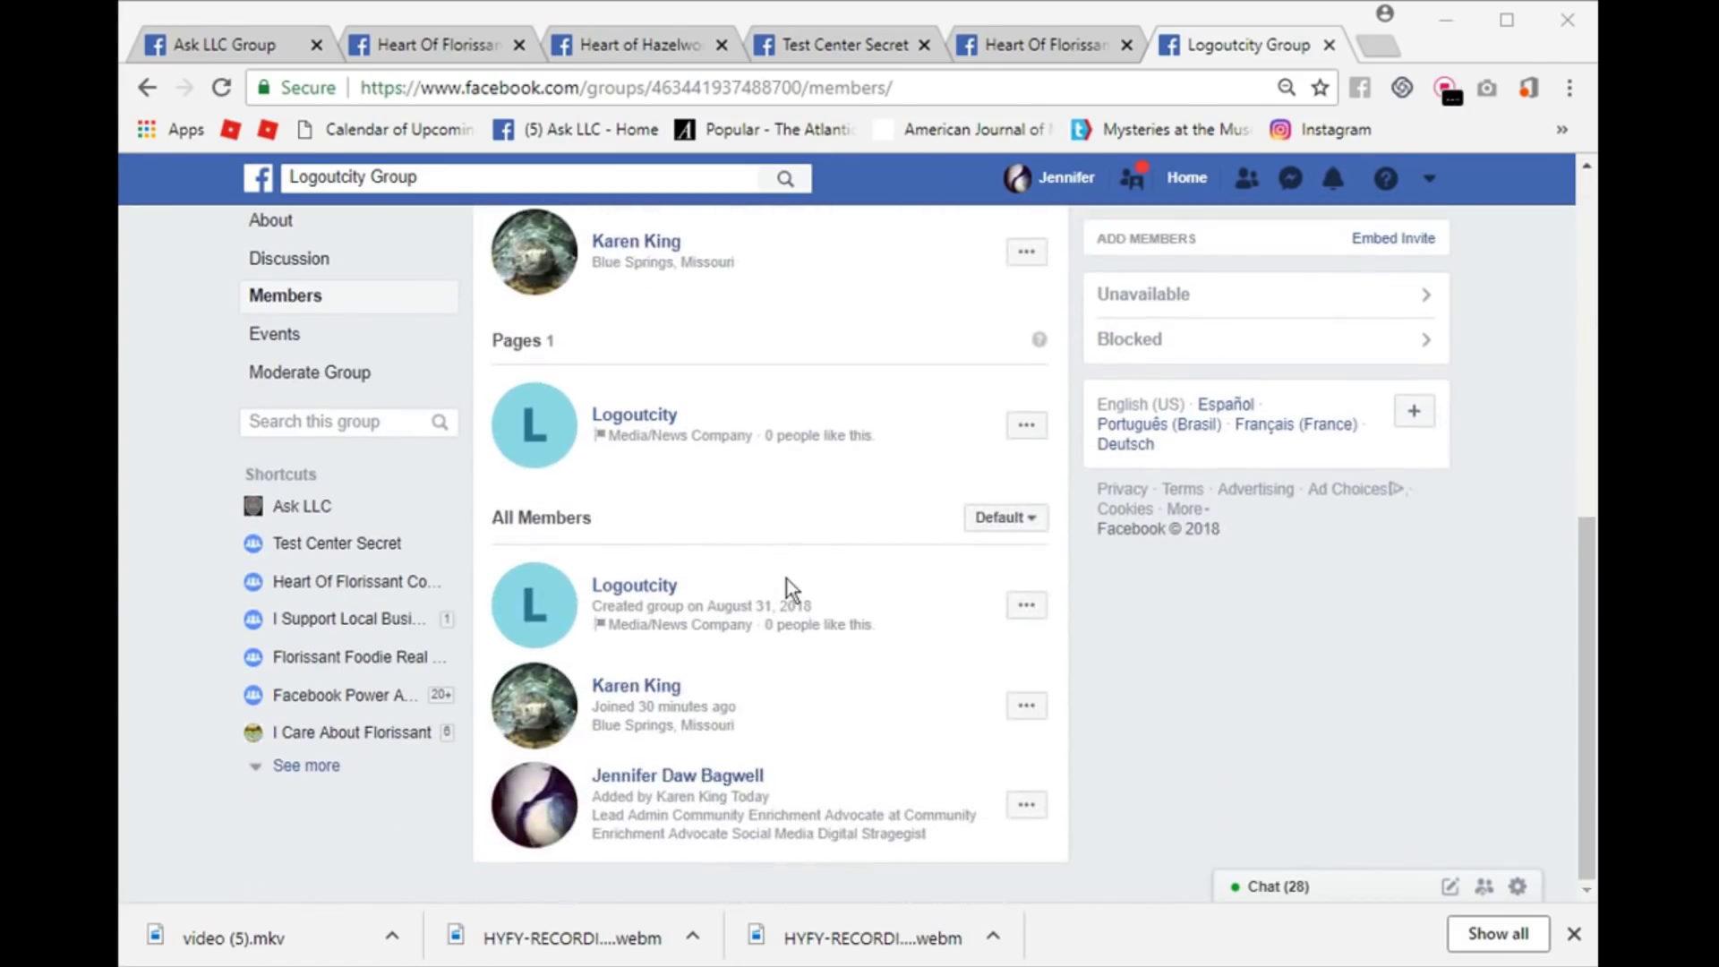
pyautogui.scroll(2, 674, 754)
pyautogui.scroll(1, 674, 754)
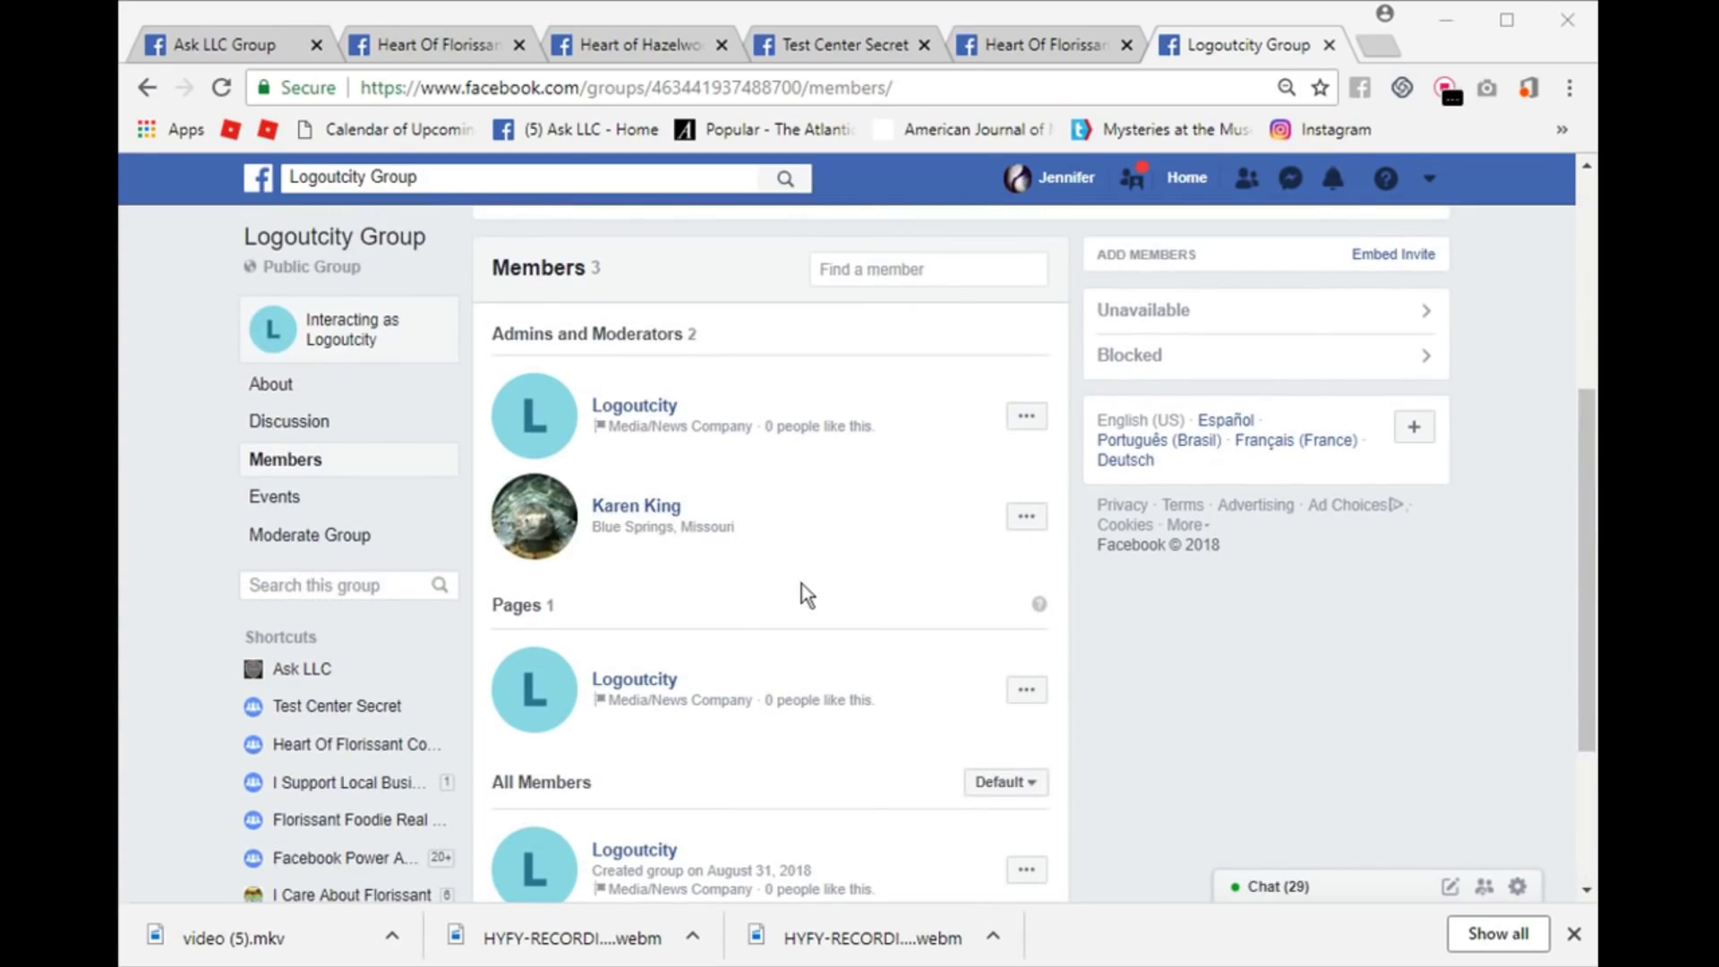
pyautogui.scroll(3, 671, 525)
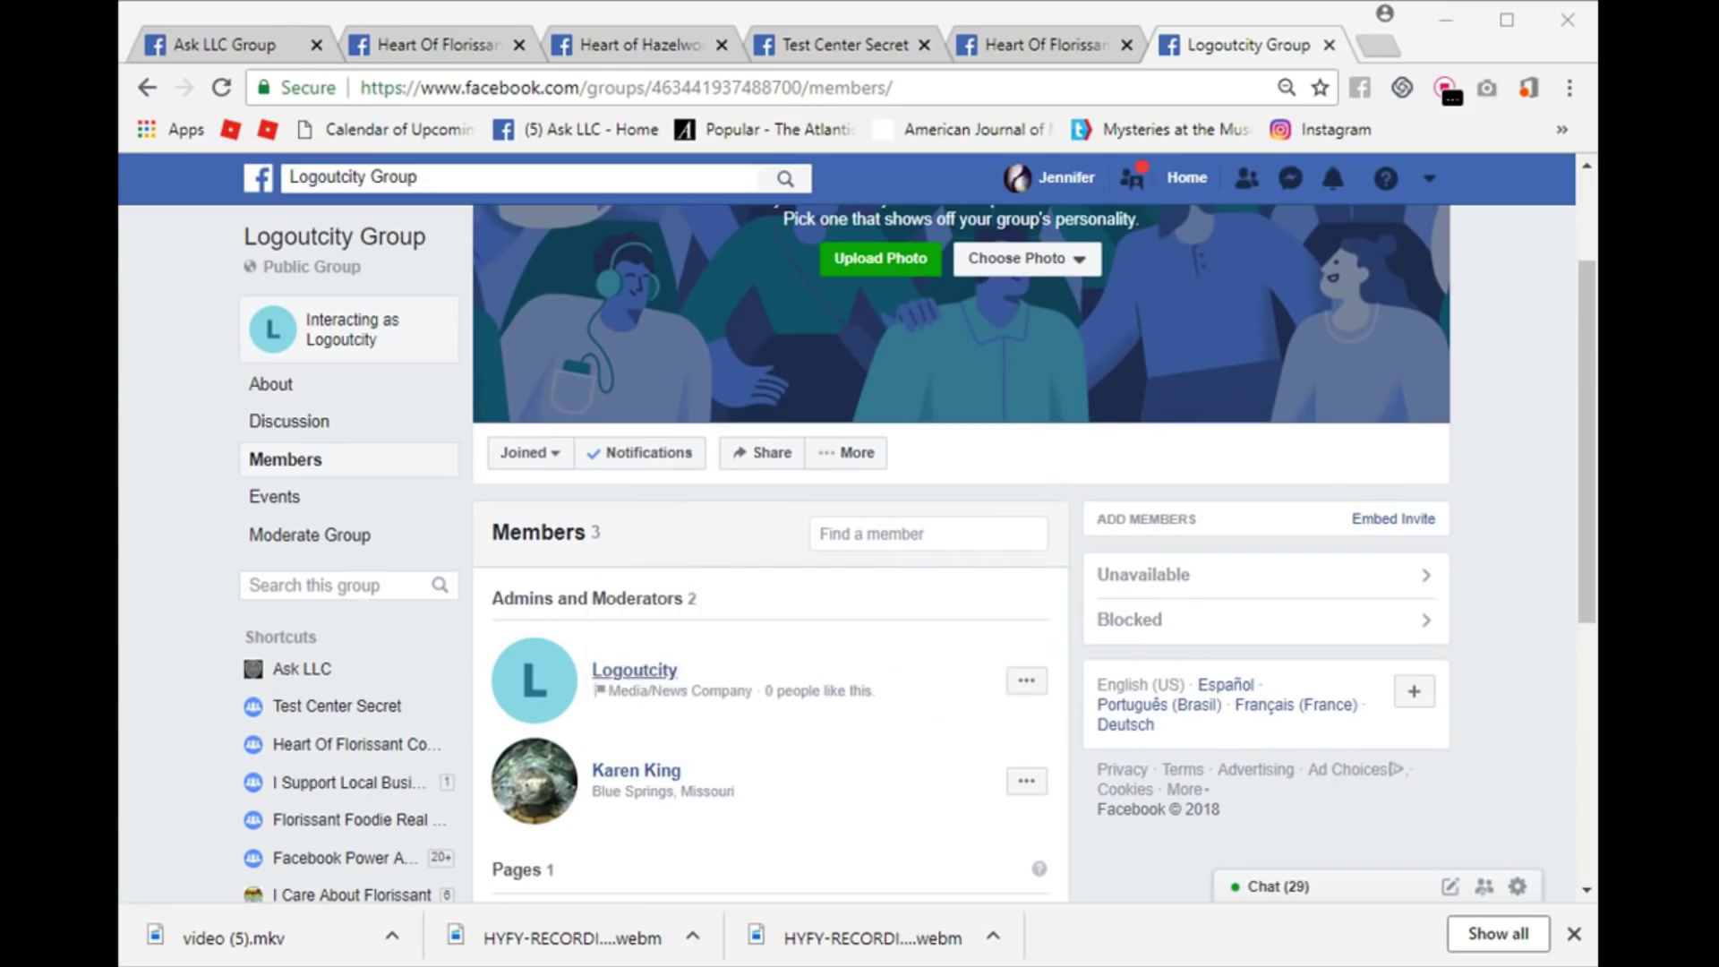
pyautogui.moveTo(622, 681)
pyautogui.click(349, 344)
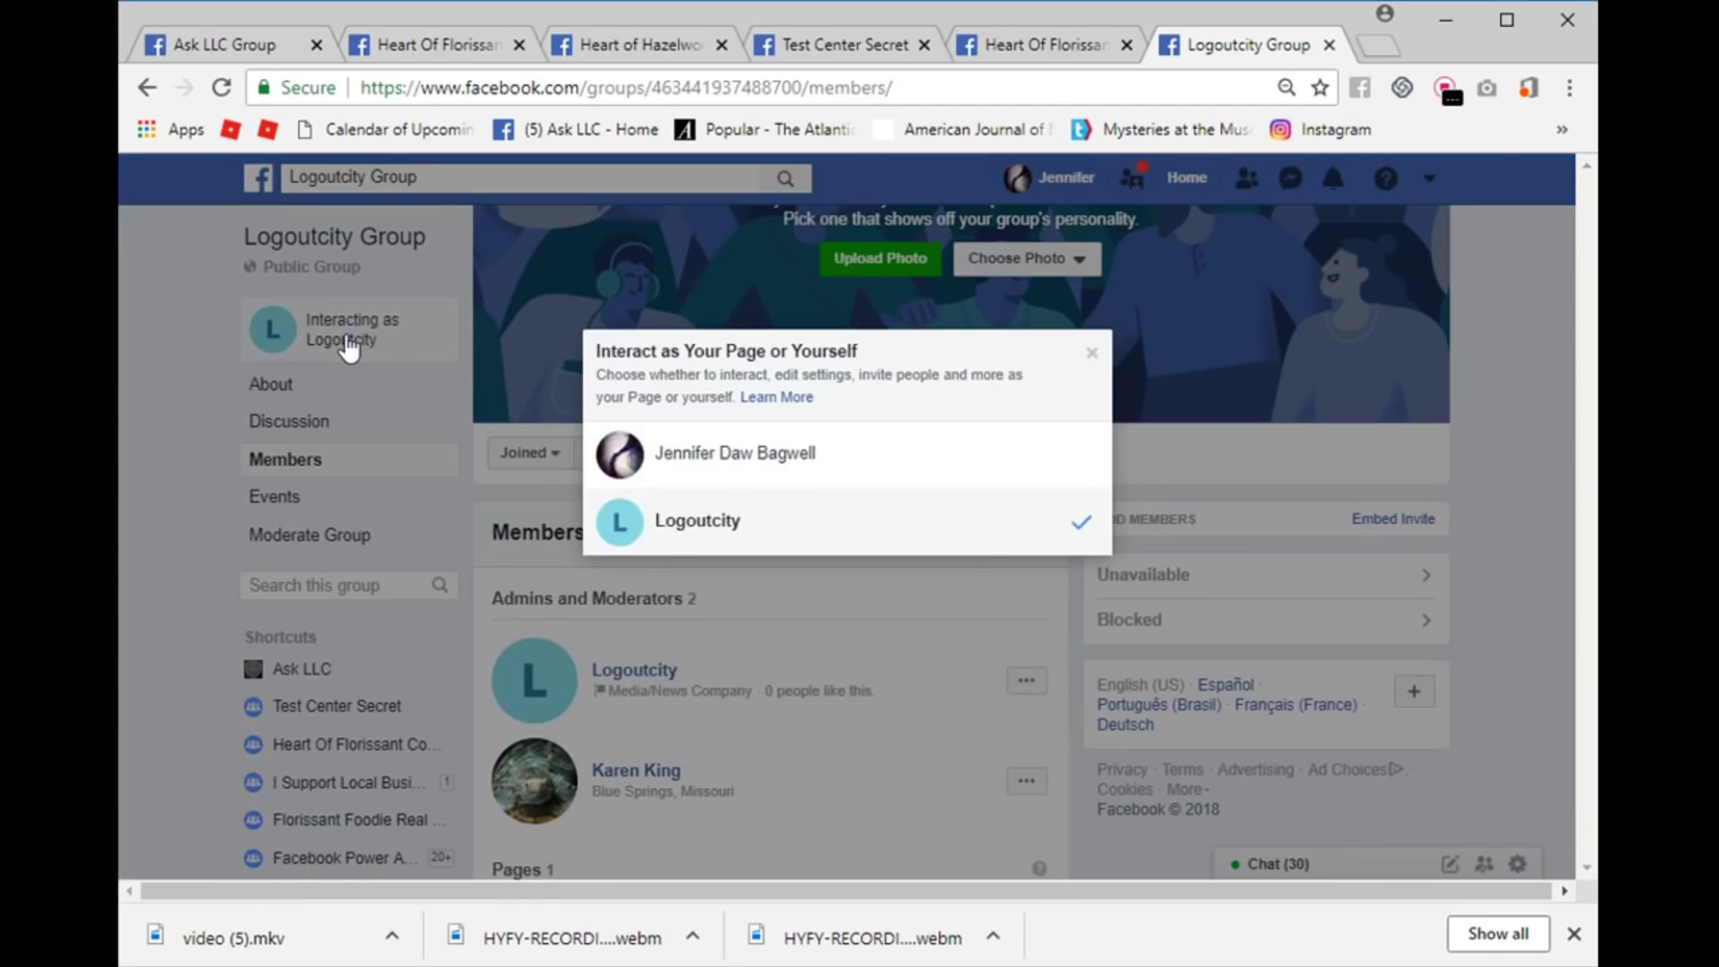
pyautogui.click(701, 464)
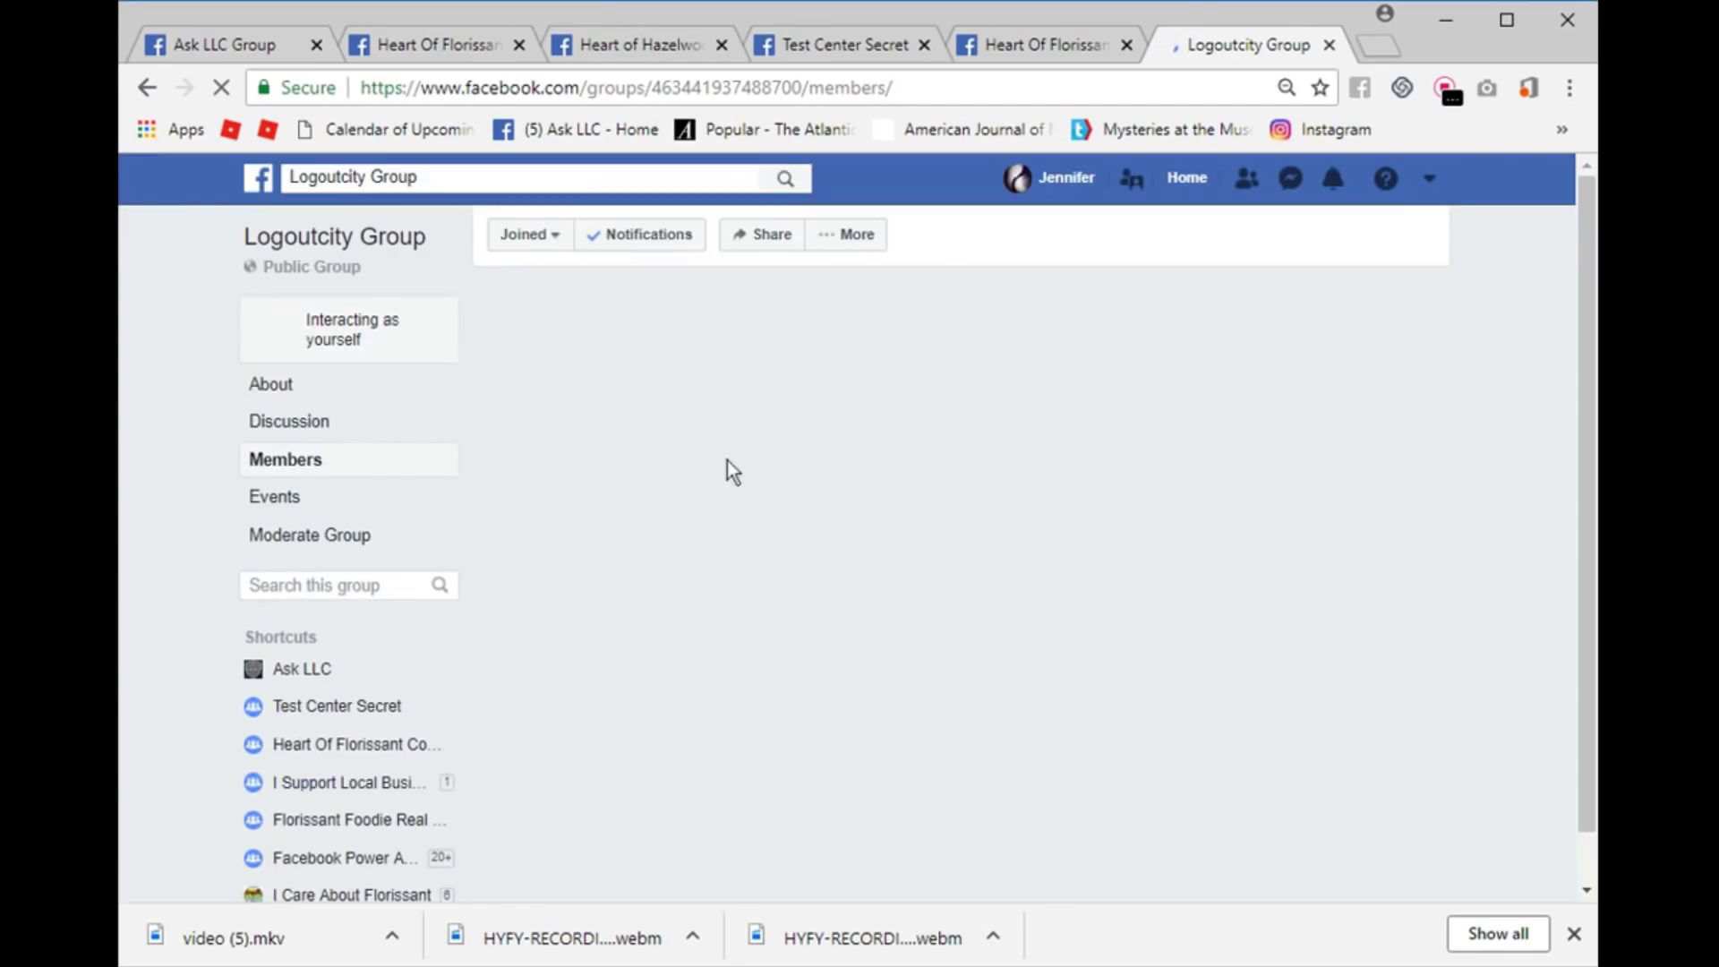
pyautogui.scroll(-8, 727, 460)
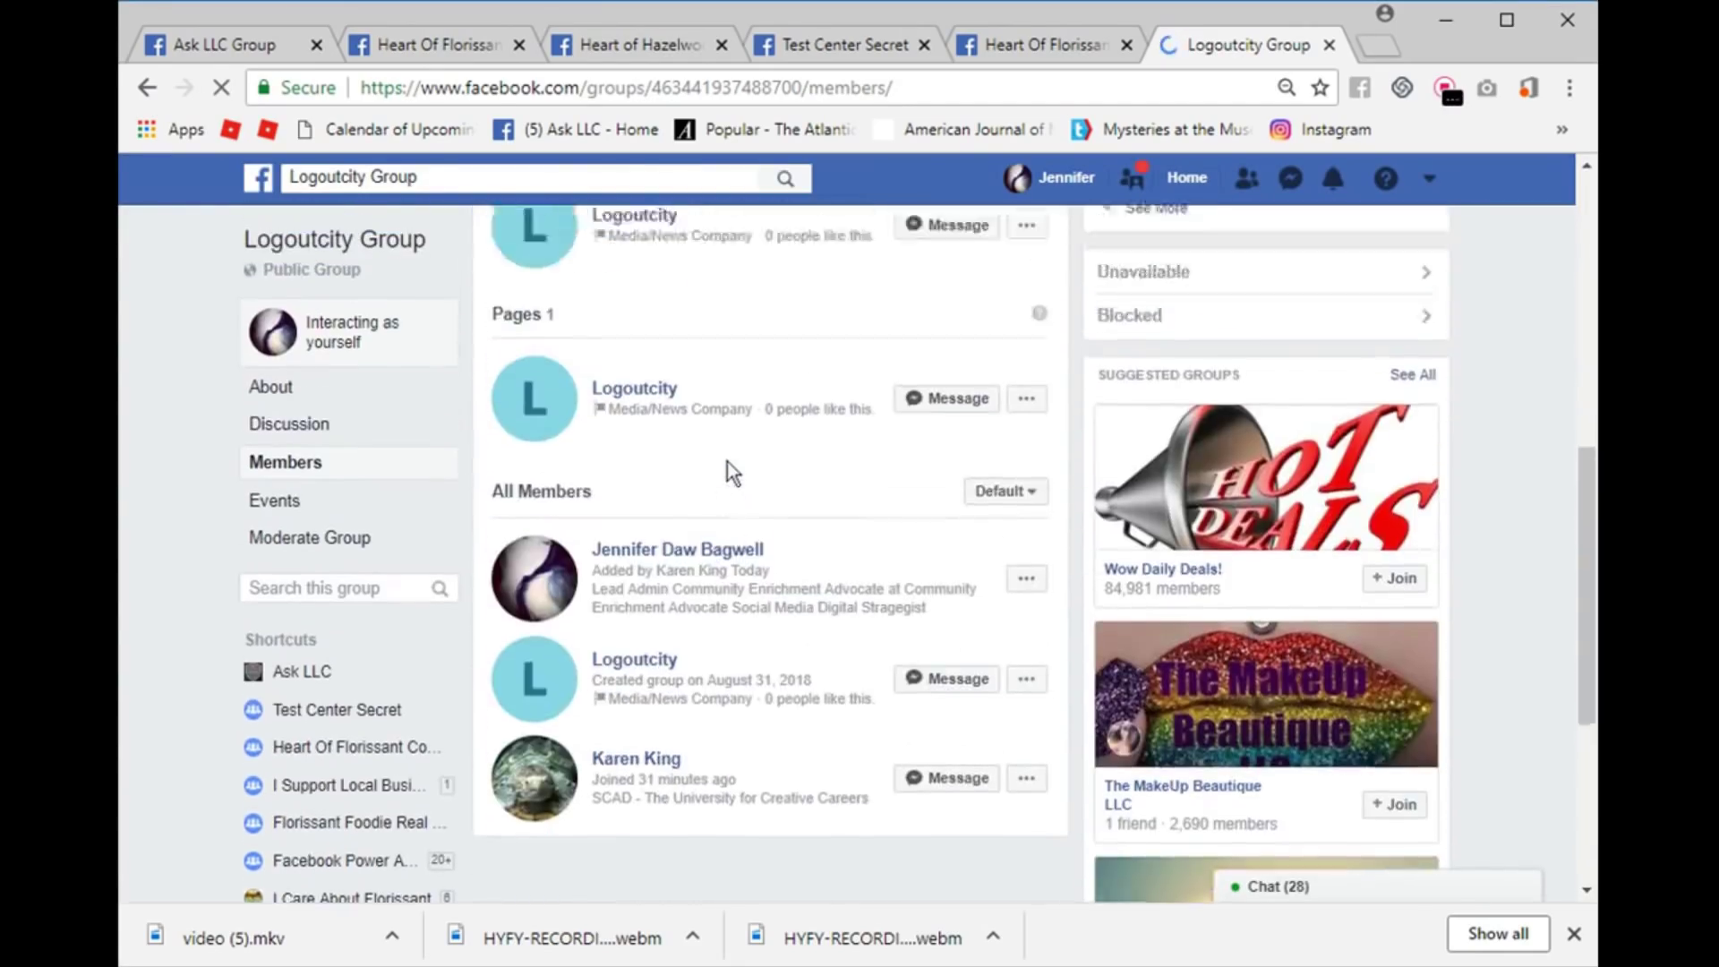
pyautogui.scroll(-8, 727, 460)
pyautogui.scroll(4, 727, 460)
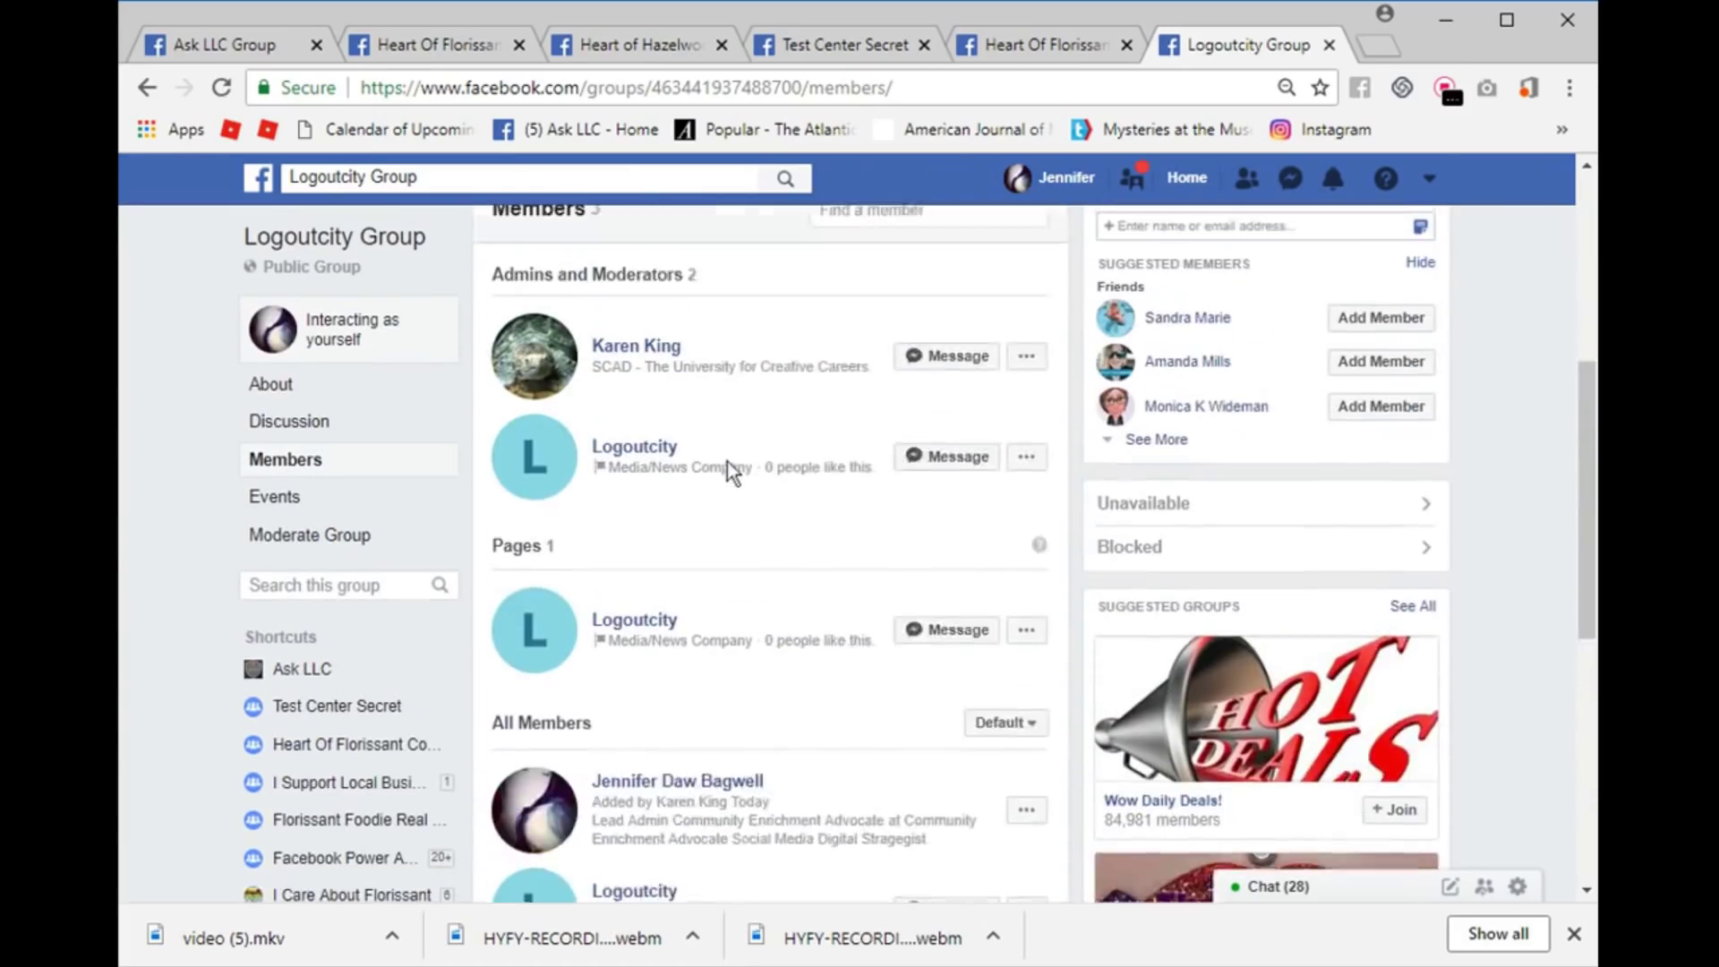
pyautogui.scroll(1, 727, 460)
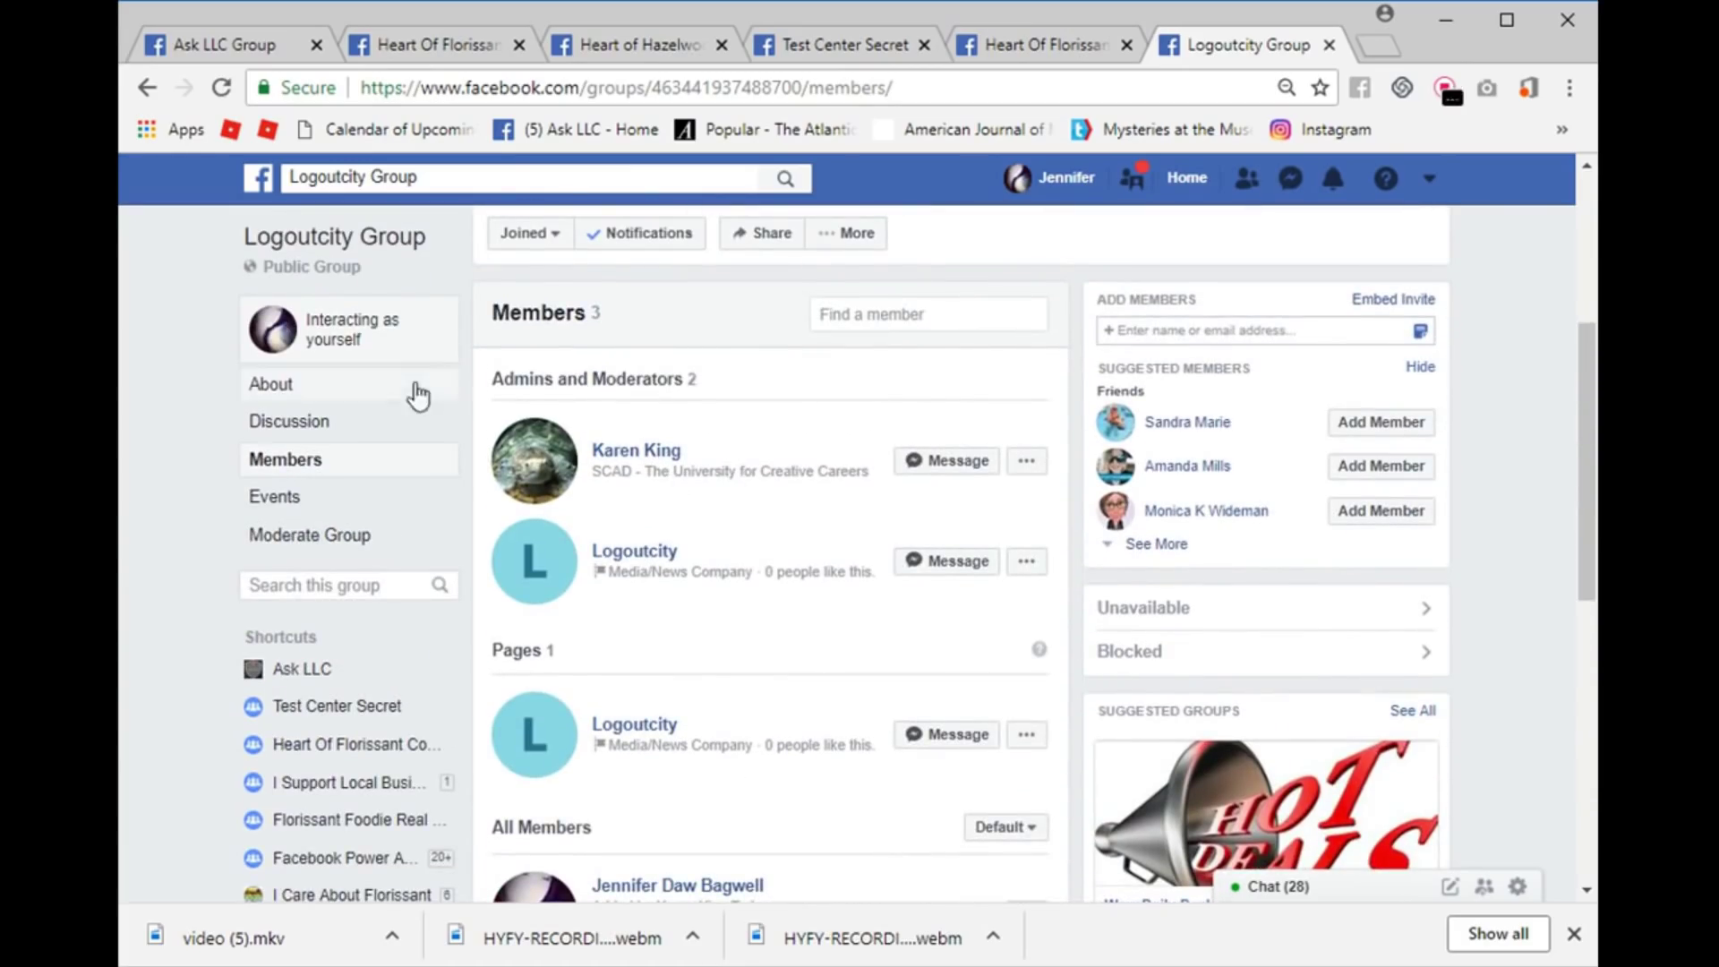
pyautogui.click(341, 337)
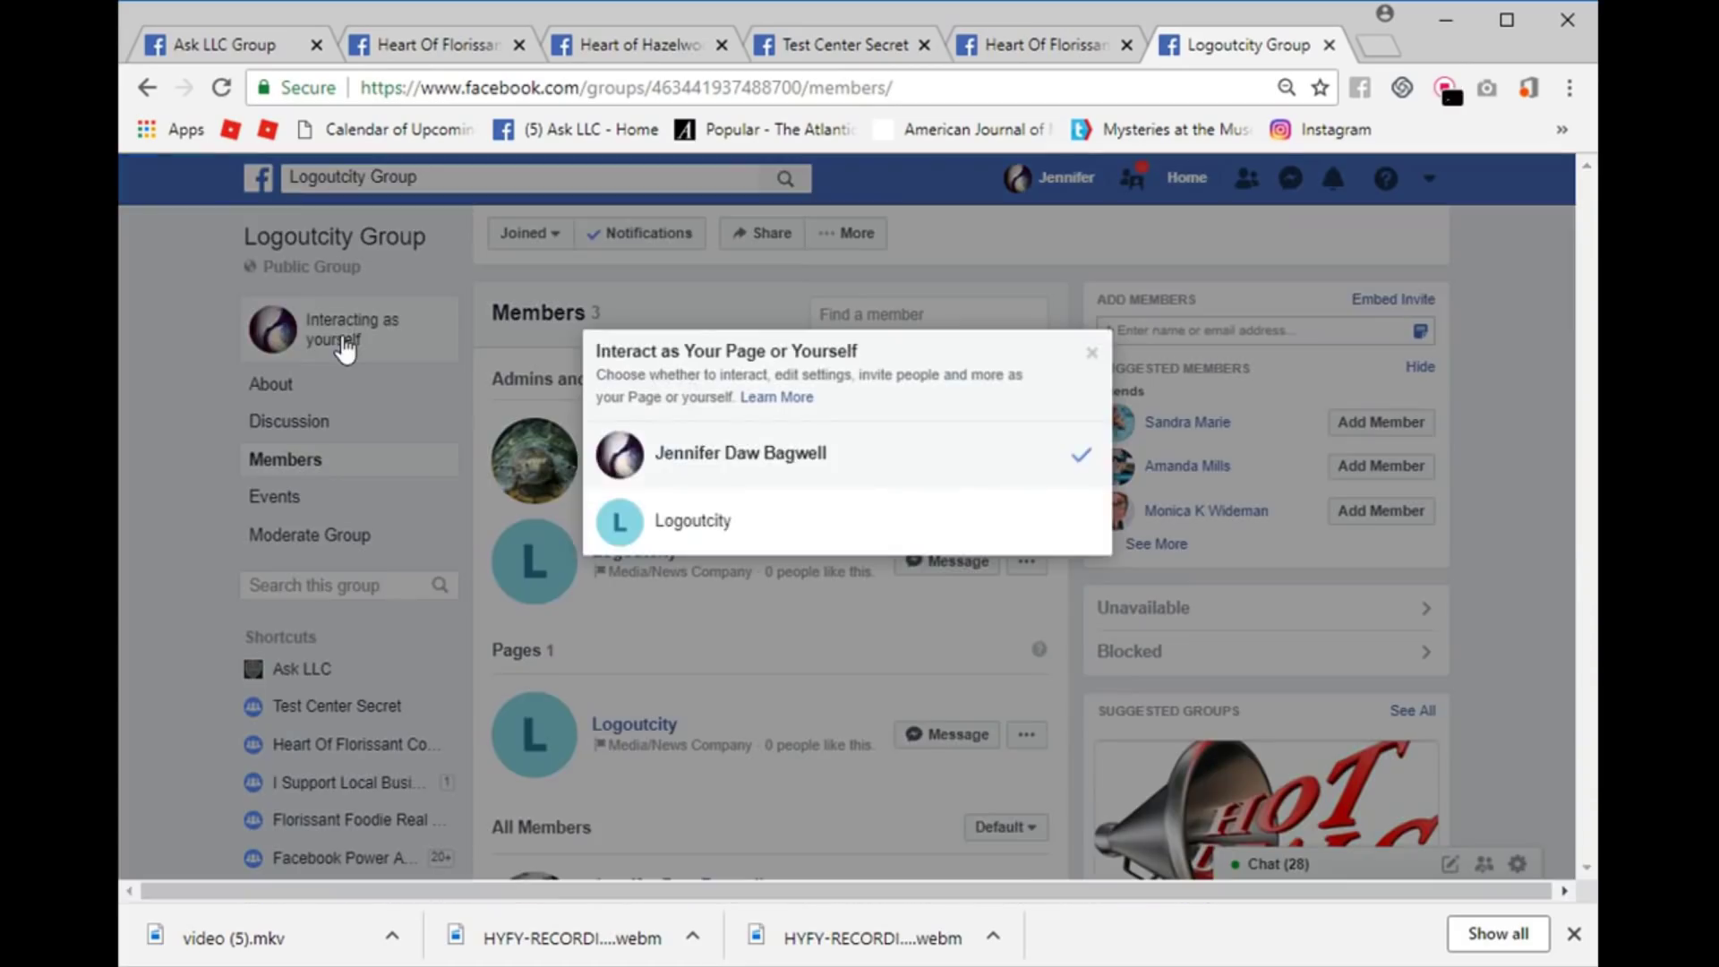
pyautogui.click(684, 525)
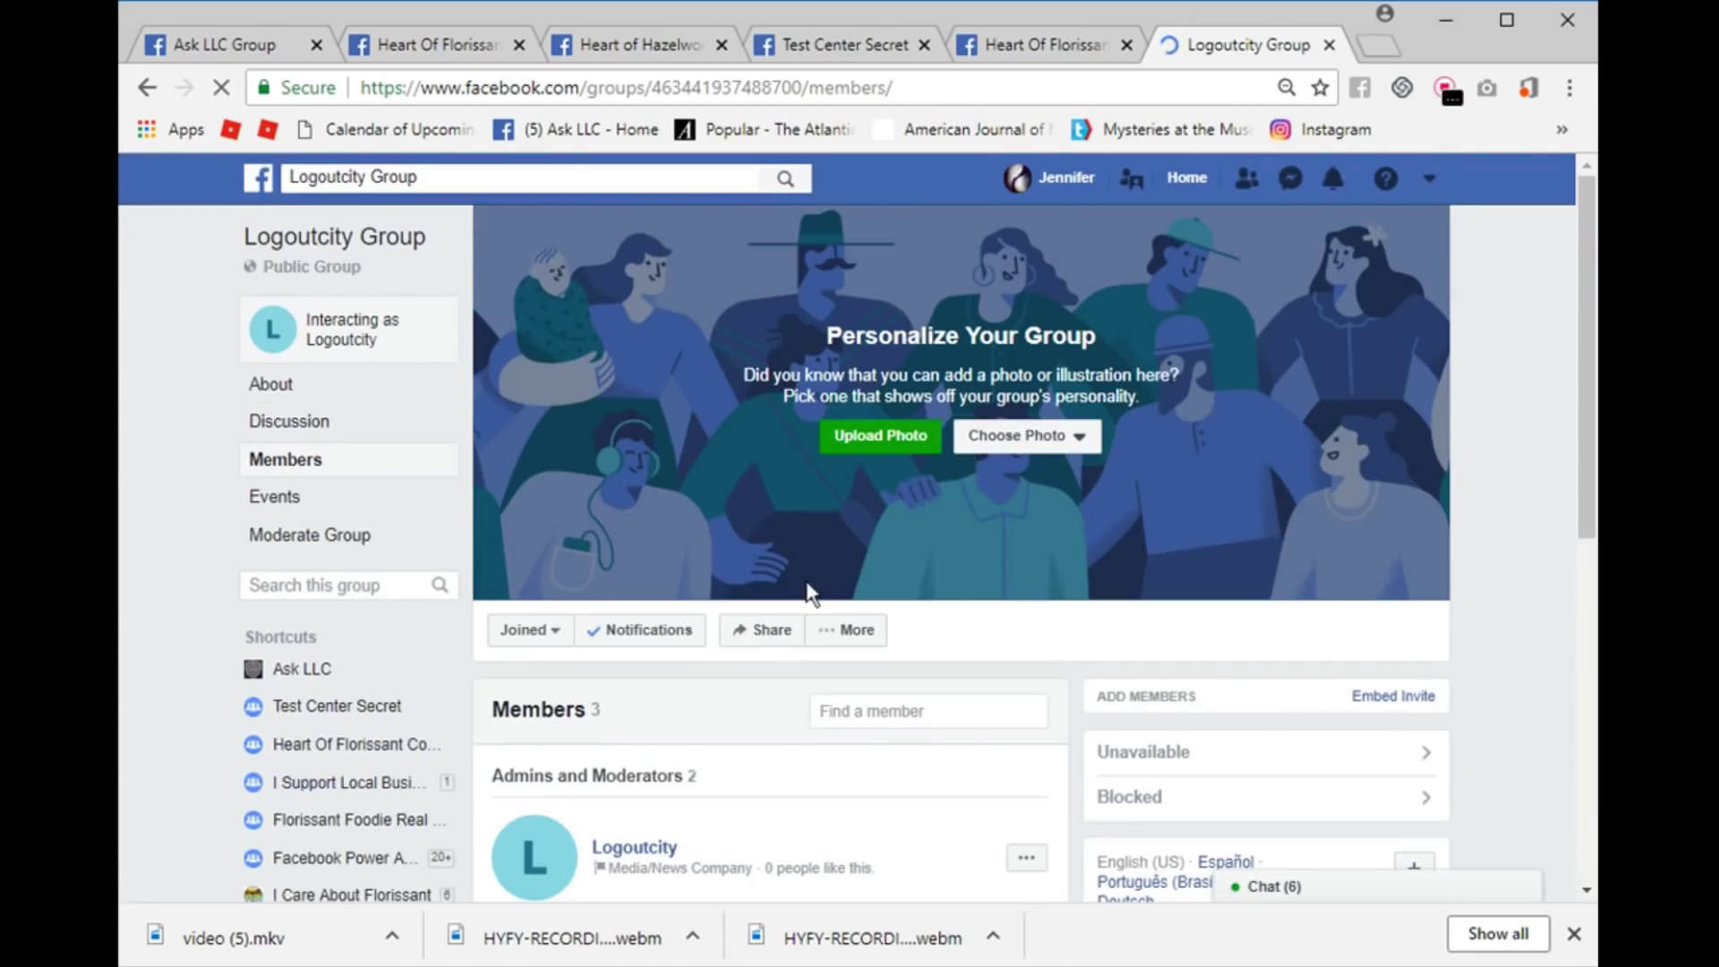
pyautogui.scroll(-5, 624, 485)
pyautogui.scroll(5, 624, 484)
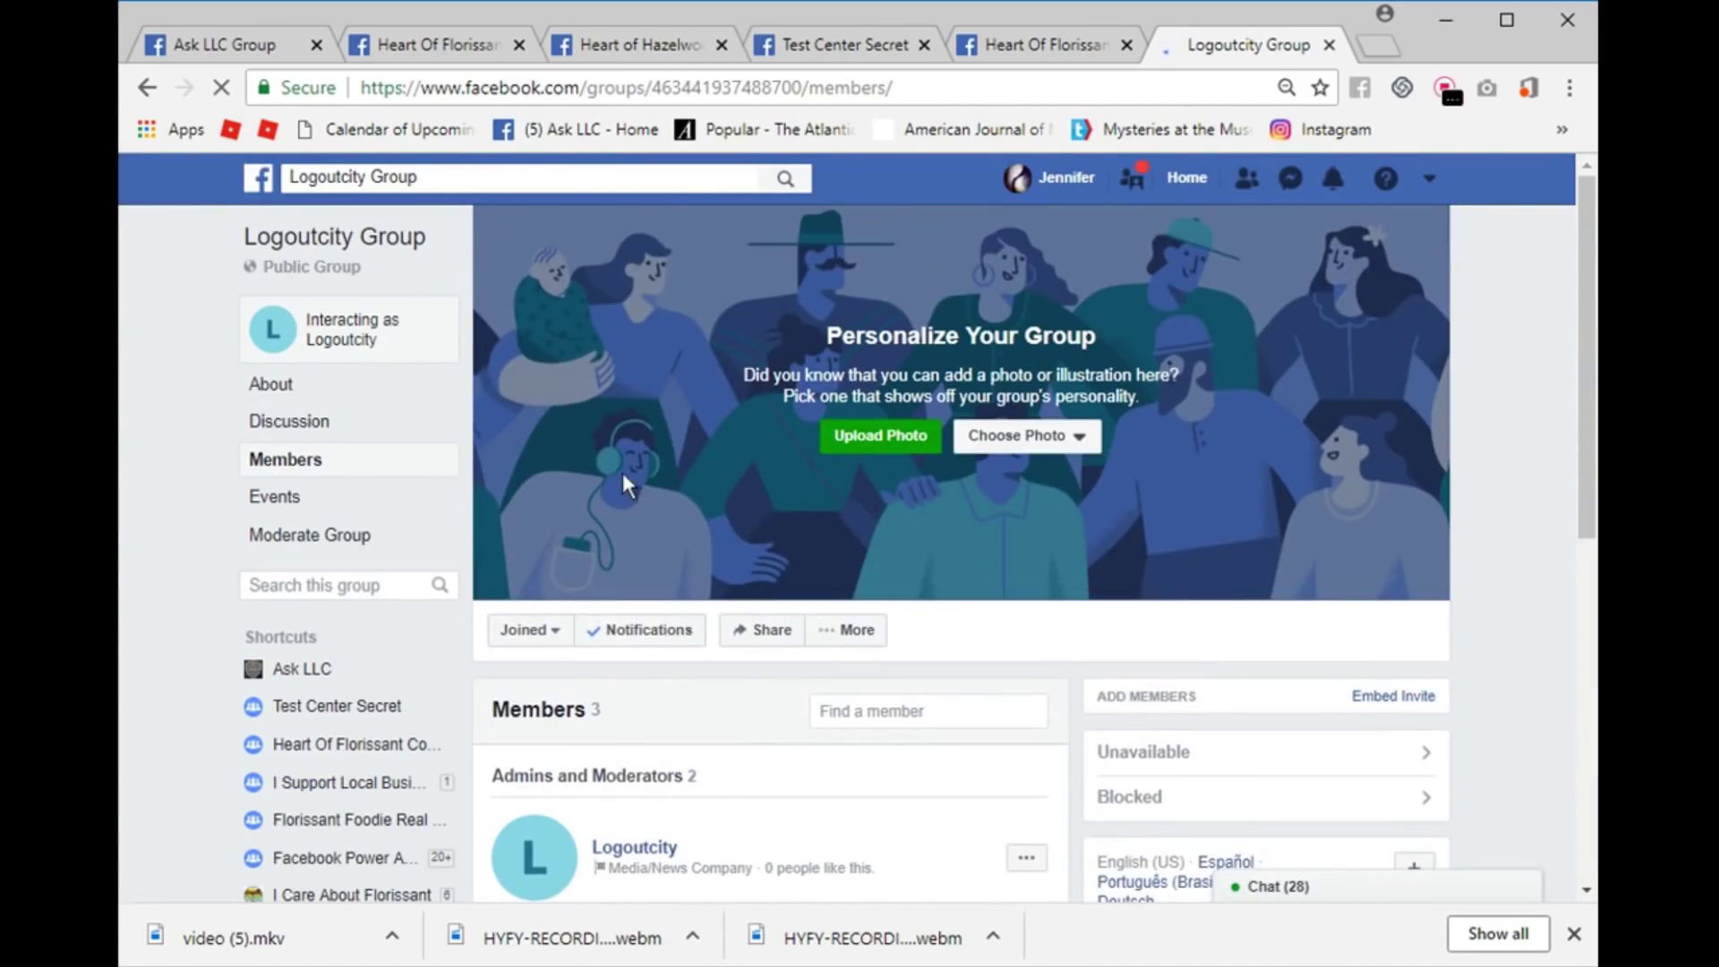